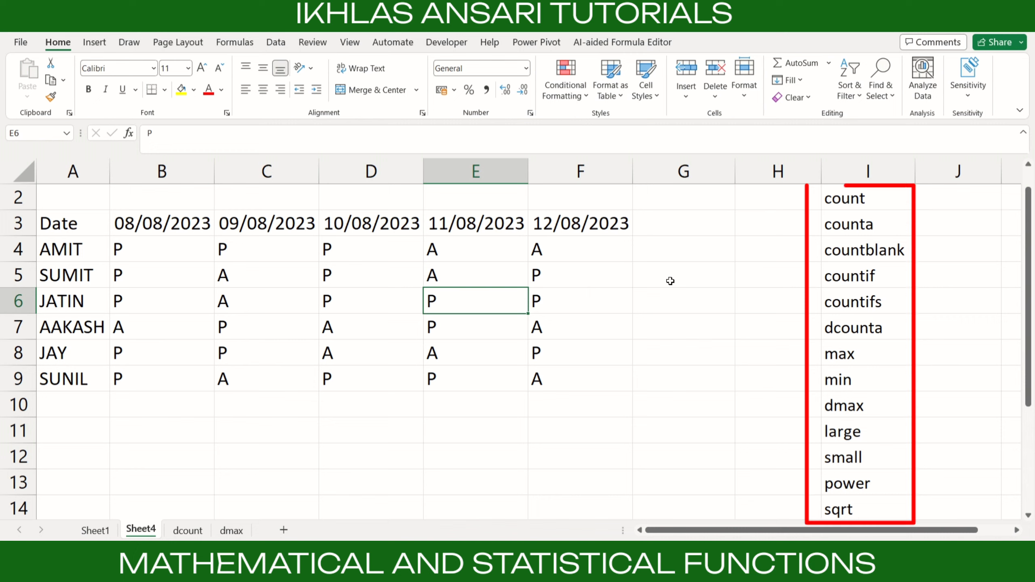
- Enter =COUNT(A3:F3) in cell G3 to count the numeric entries in the Date row
left_click(865, 200)
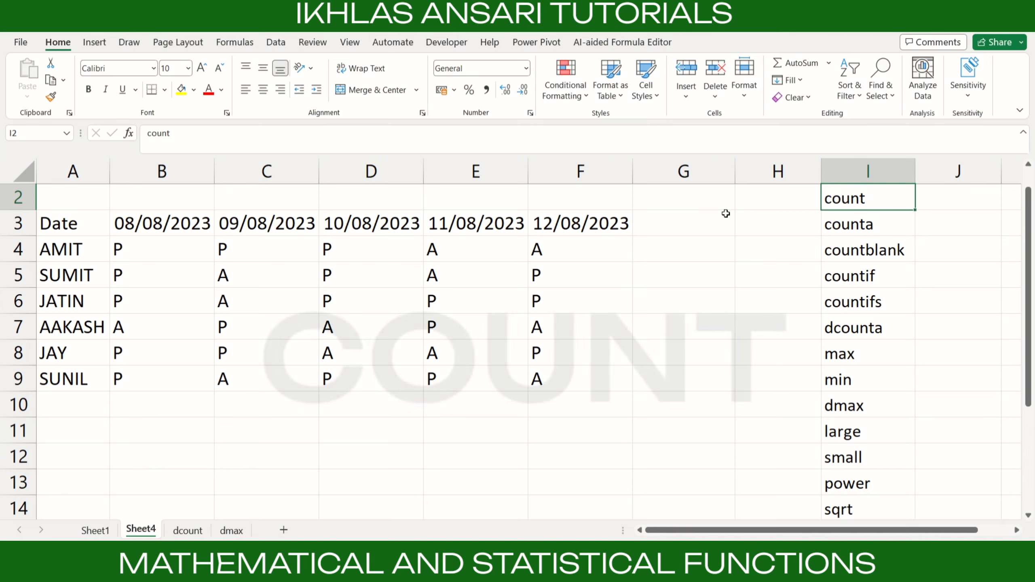
left_click(684, 223)
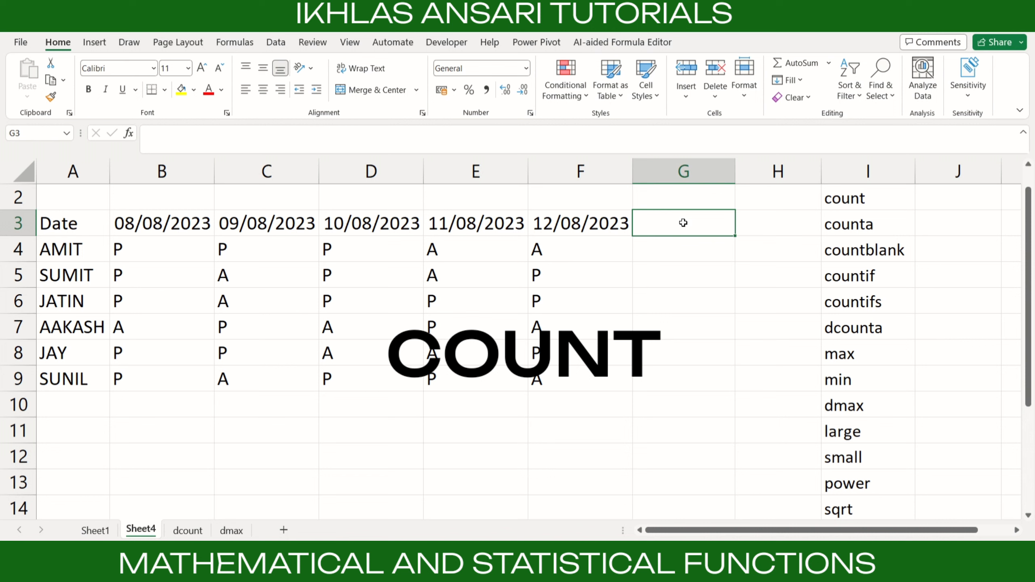
type("=co")
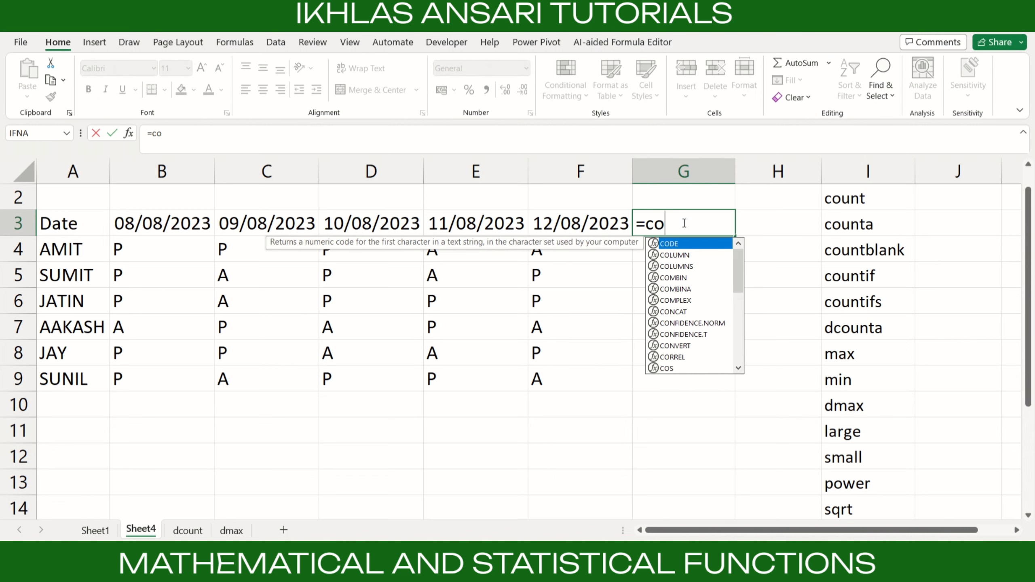
type("unt")
key("Tab")
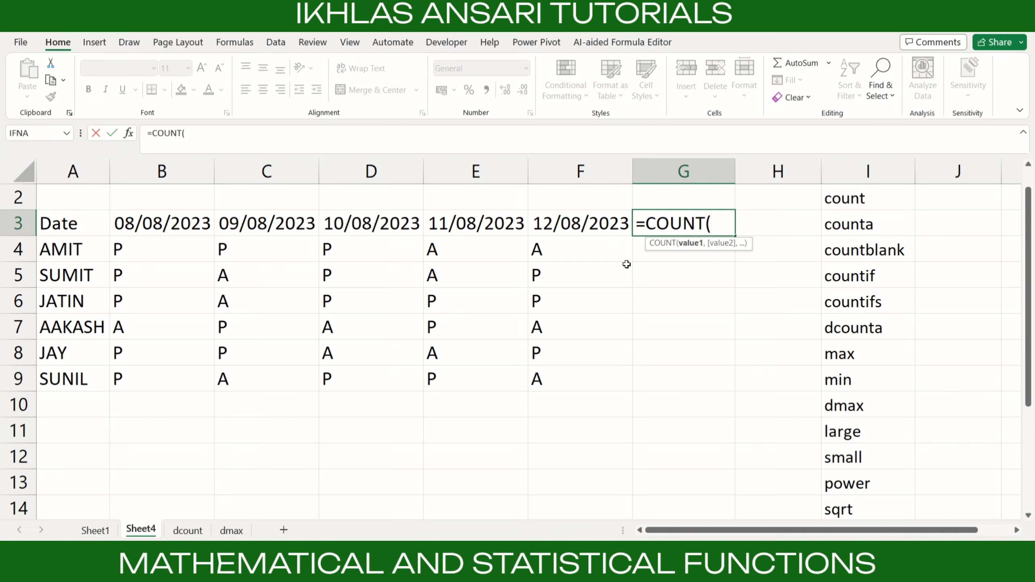
left_click_drag(77, 227, 559, 216)
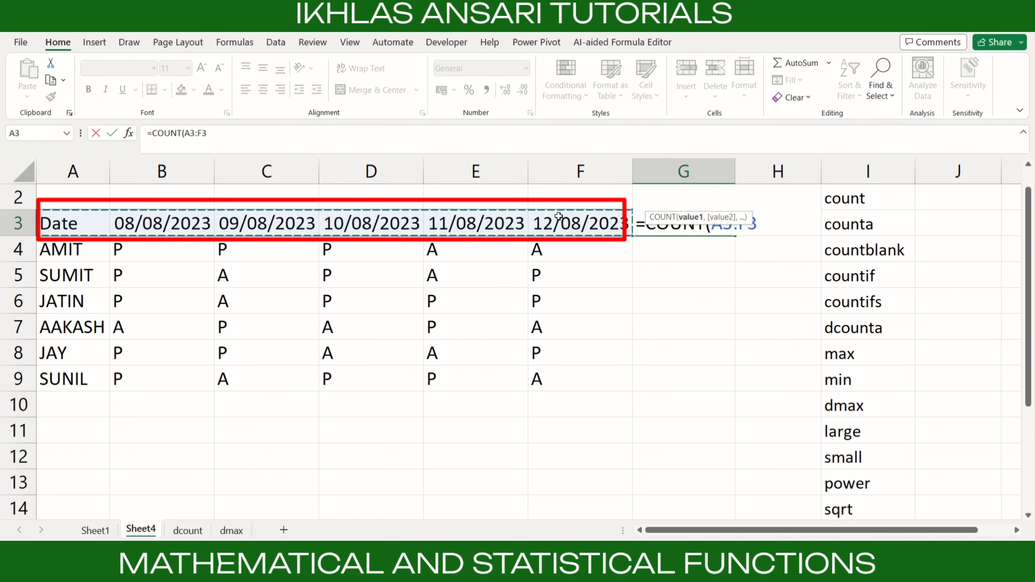
type(")")
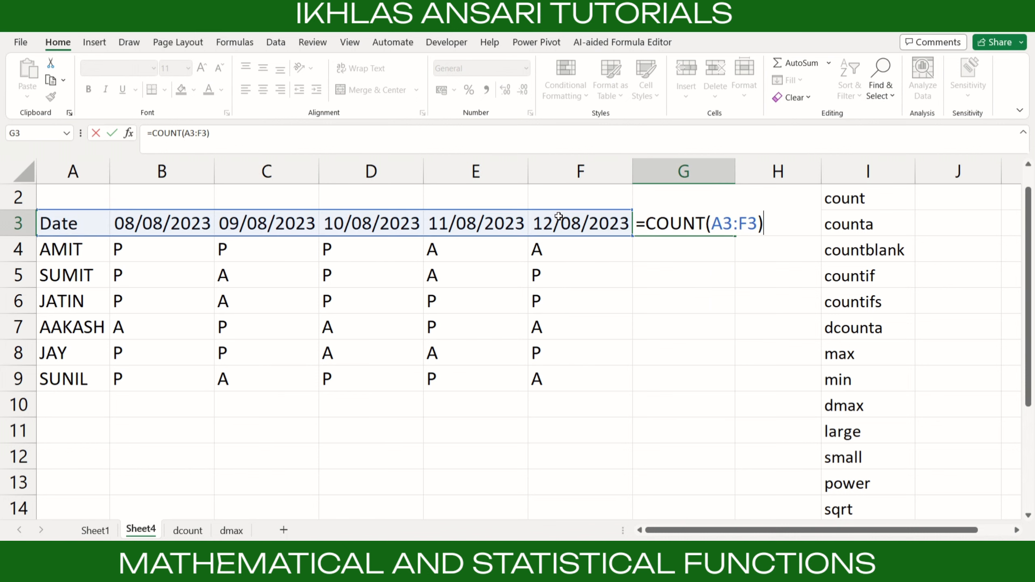
key("Return")
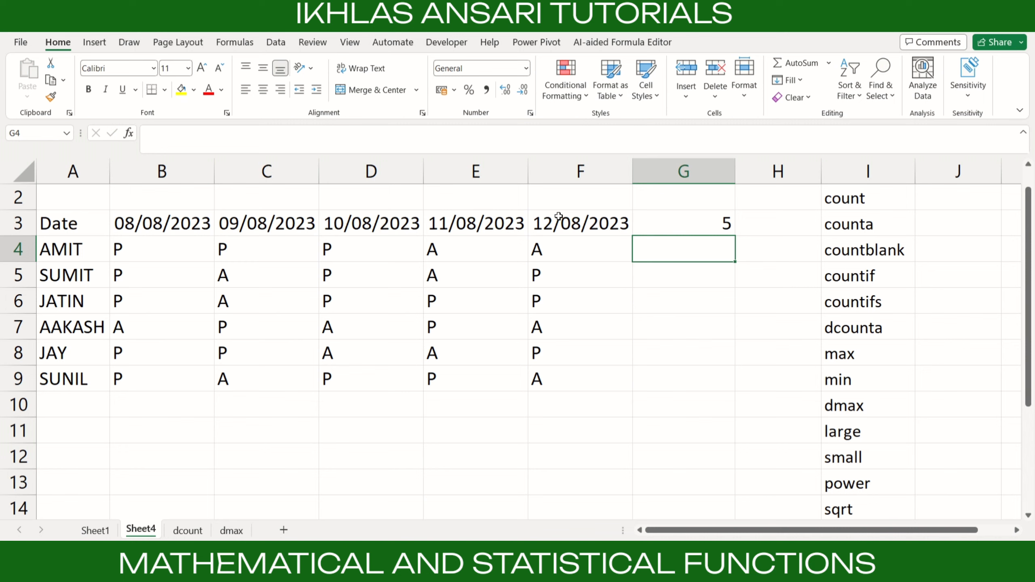
- Examine the COUNT result in G3 against the Date label and the dates in A3:F3
left_click(695, 220)
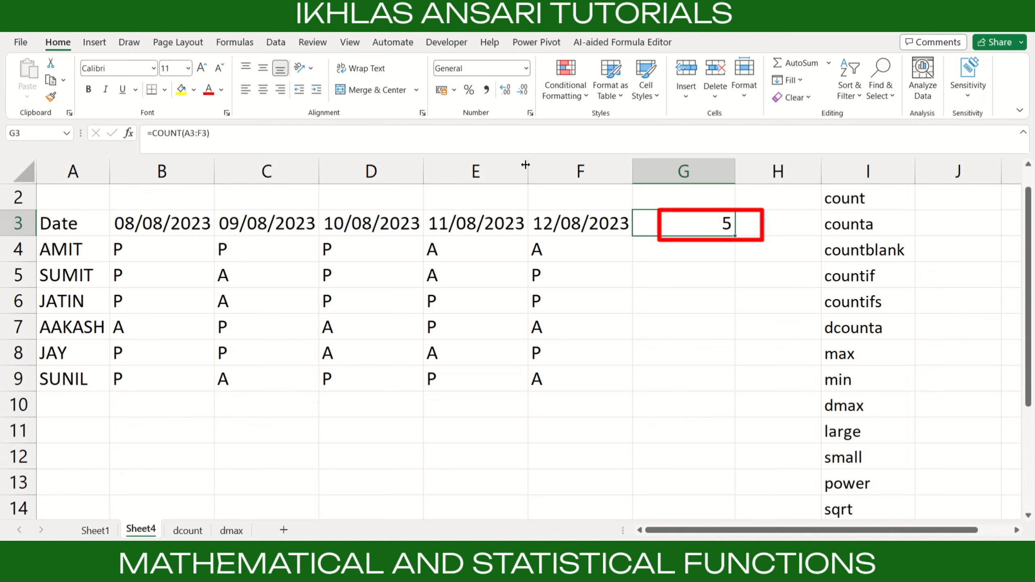
left_click(88, 228)
key("shift+Right")
key("shift+Right")
key("shift+Right")
key("shift+Right")
key("shift+Right")
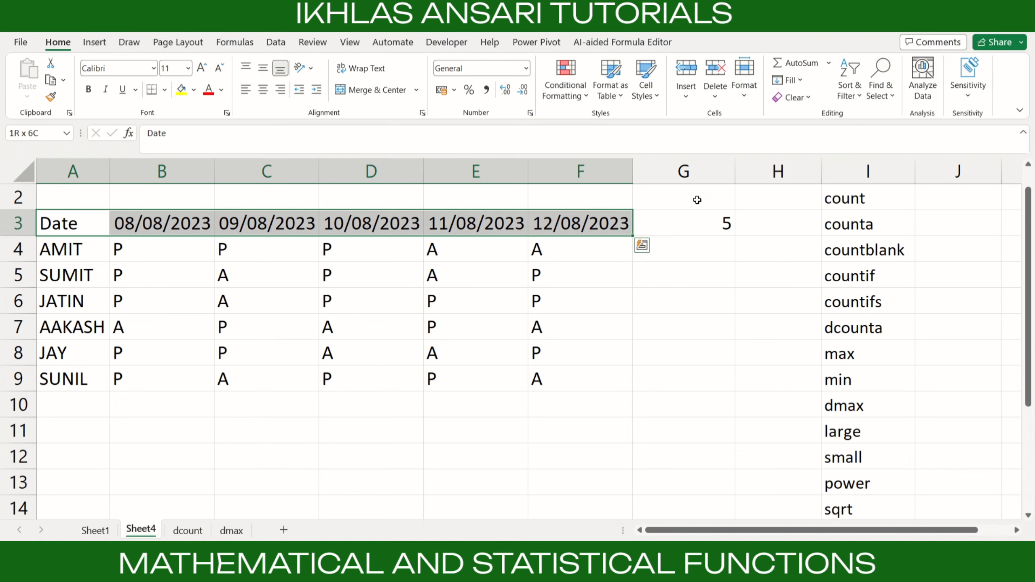
left_click(690, 220)
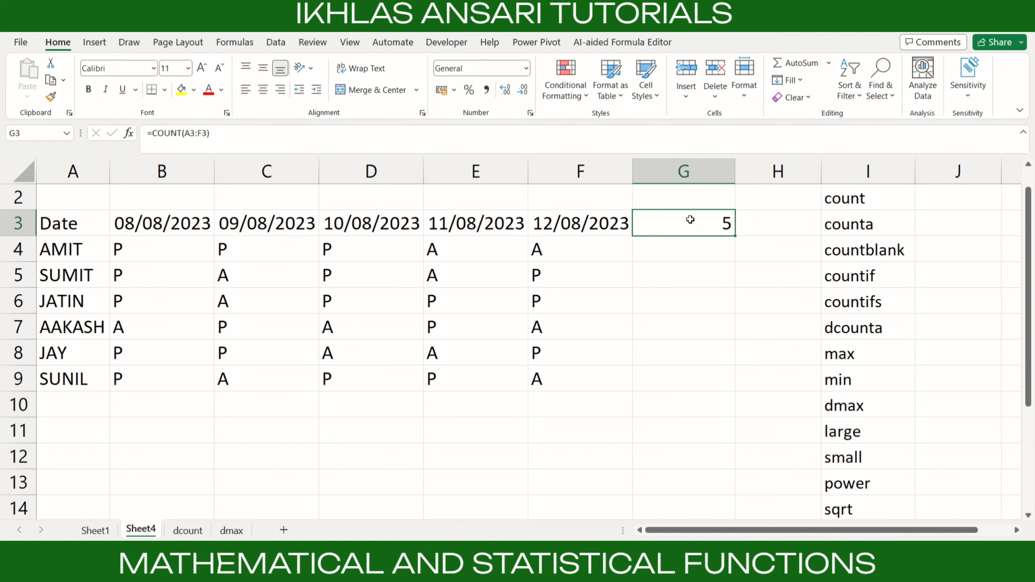
left_click(74, 223)
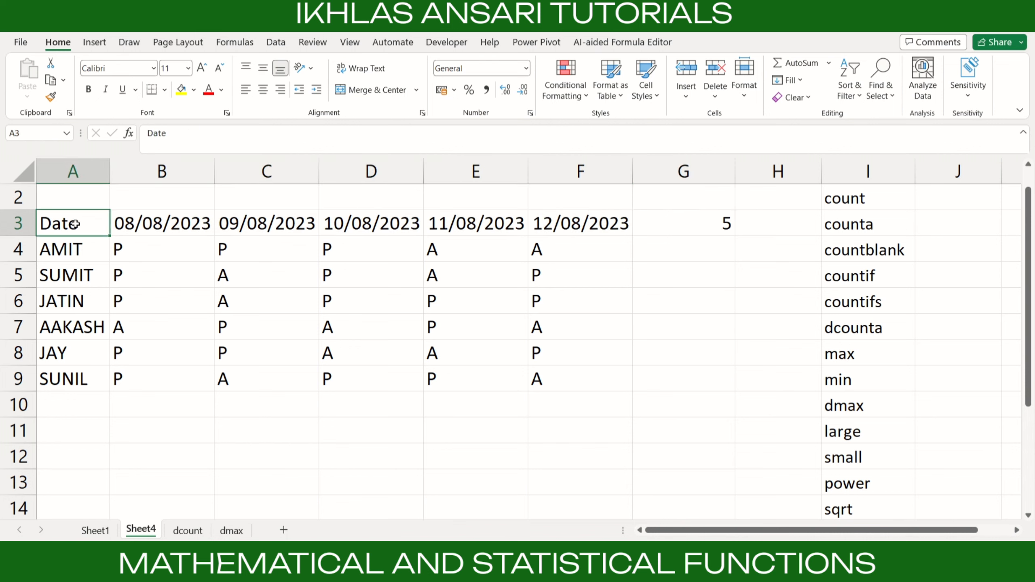
left_click(671, 219)
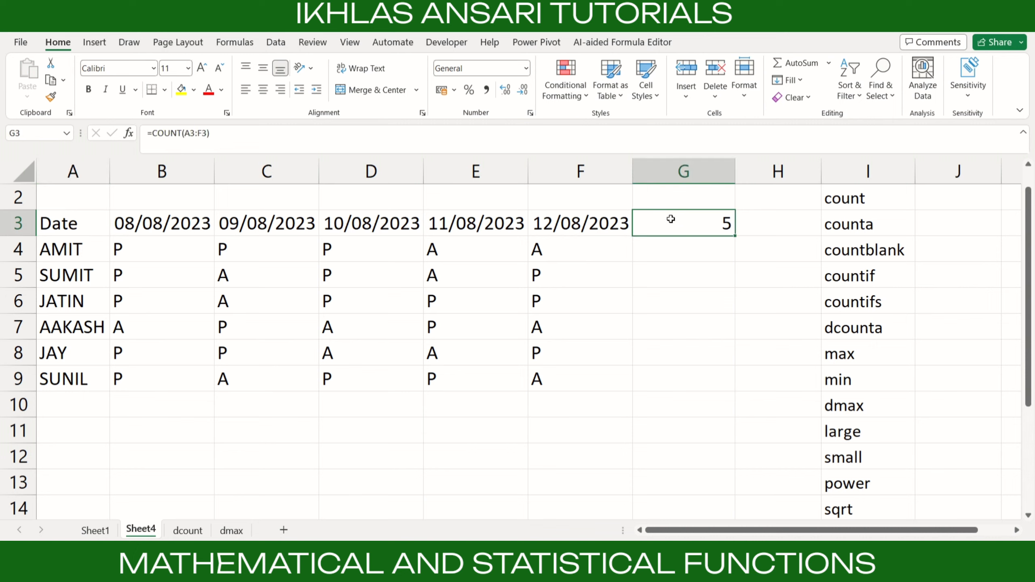
- Enter =COUNTA(A3:F3) in cell G4 to count all non-empty cells in the Date row
key("Down")
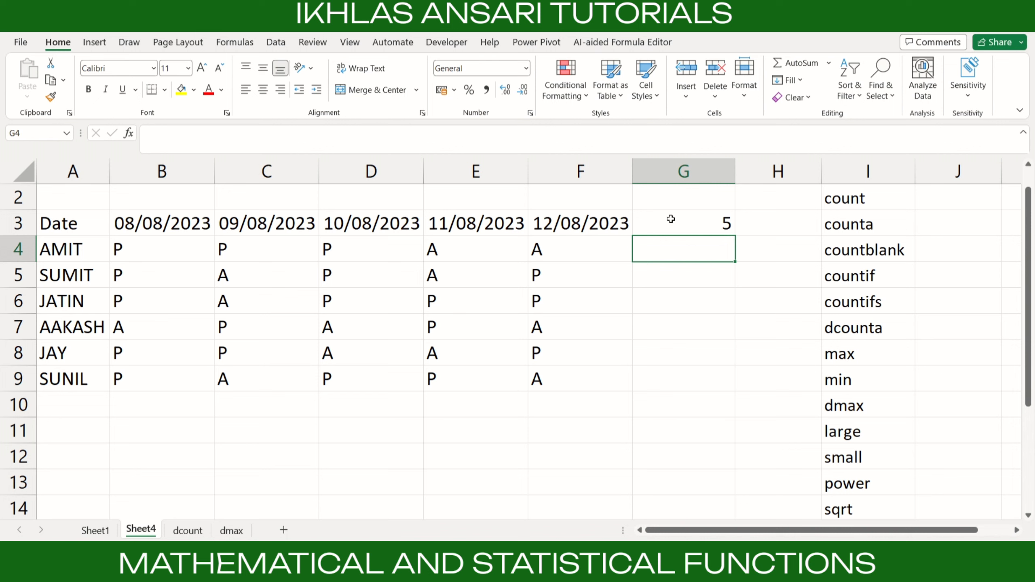
type("=c")
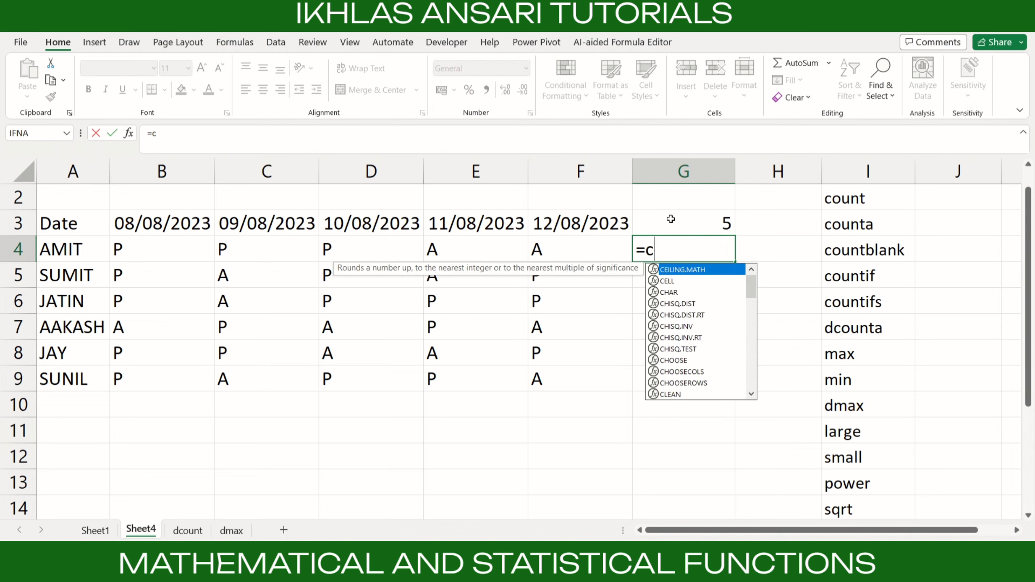
type("ounta")
key("Tab")
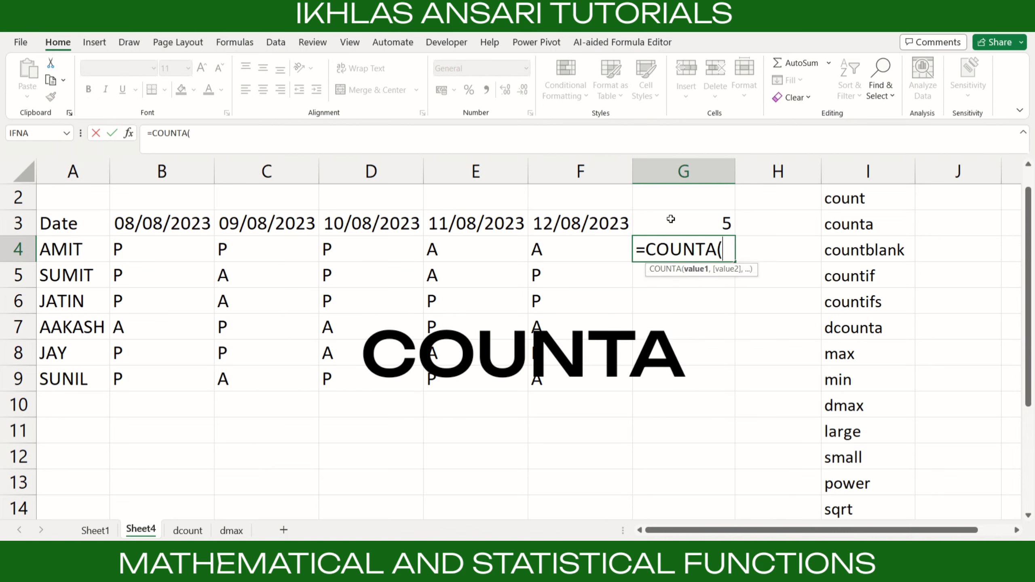
left_click(71, 221)
key("ctrl+shift+Right")
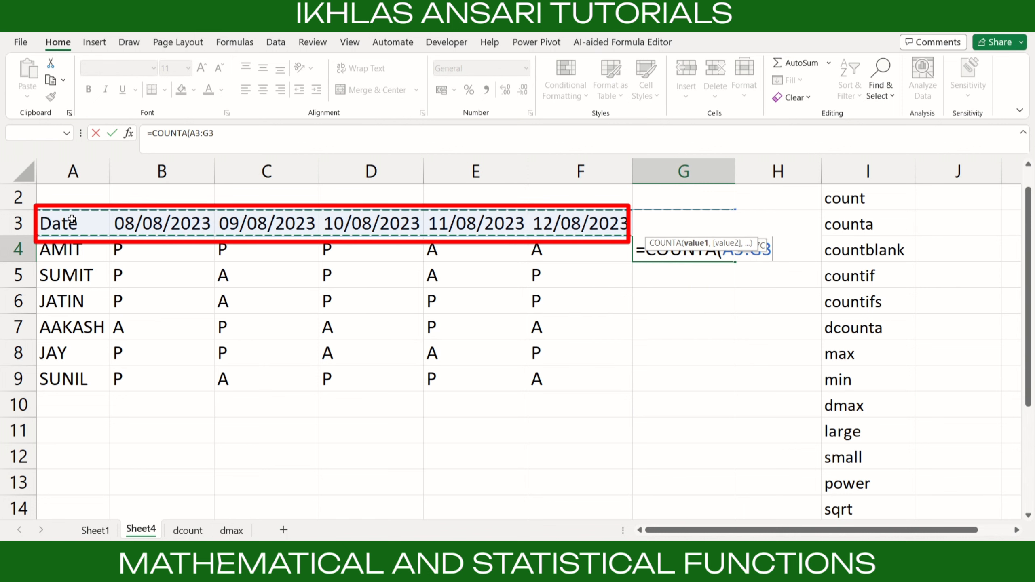
type(")")
key("Return")
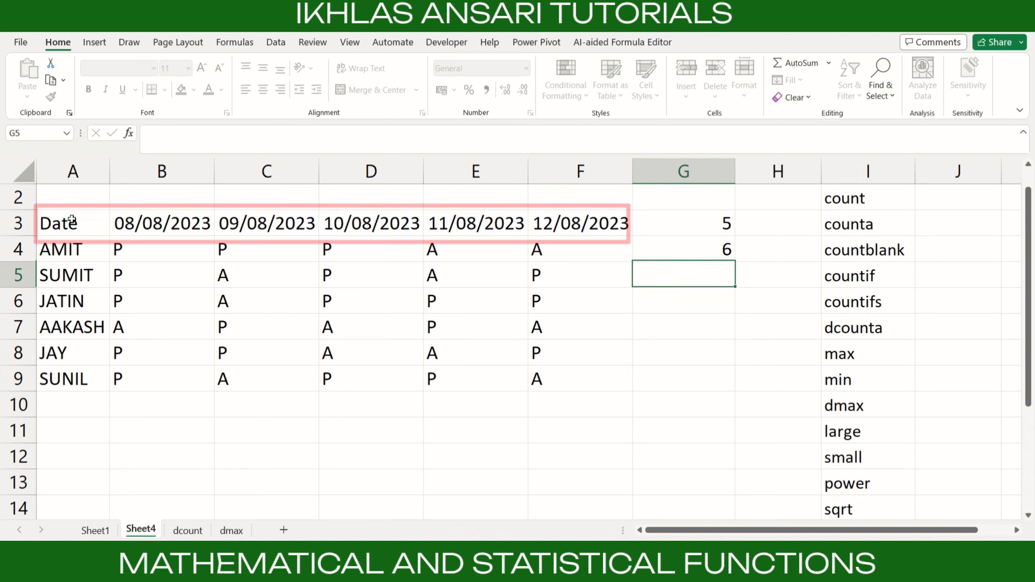
- Clear the last date in cell F3 and check the COUNT and COUNTA results in G3 and G4
key("Up")
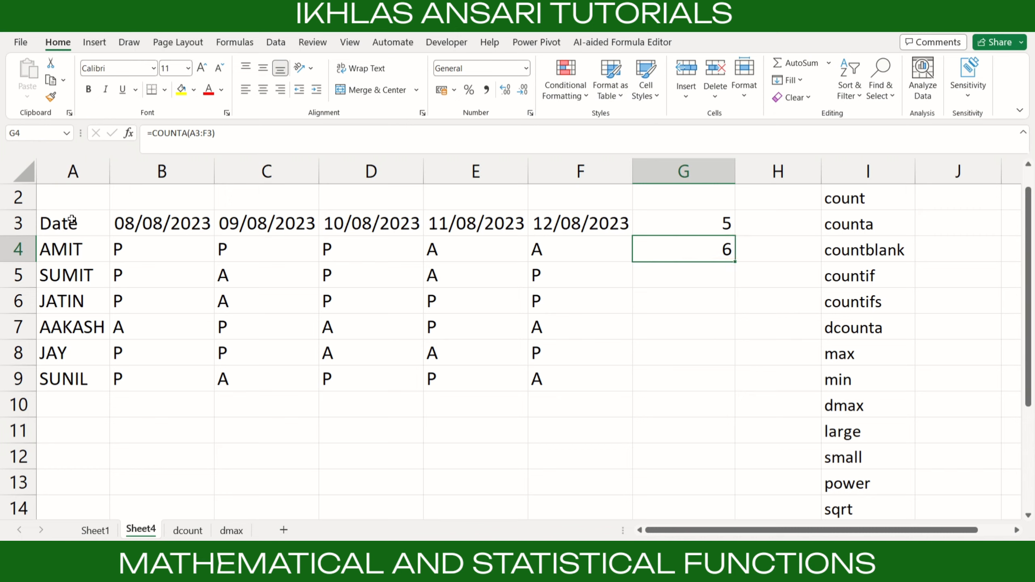
key("Up")
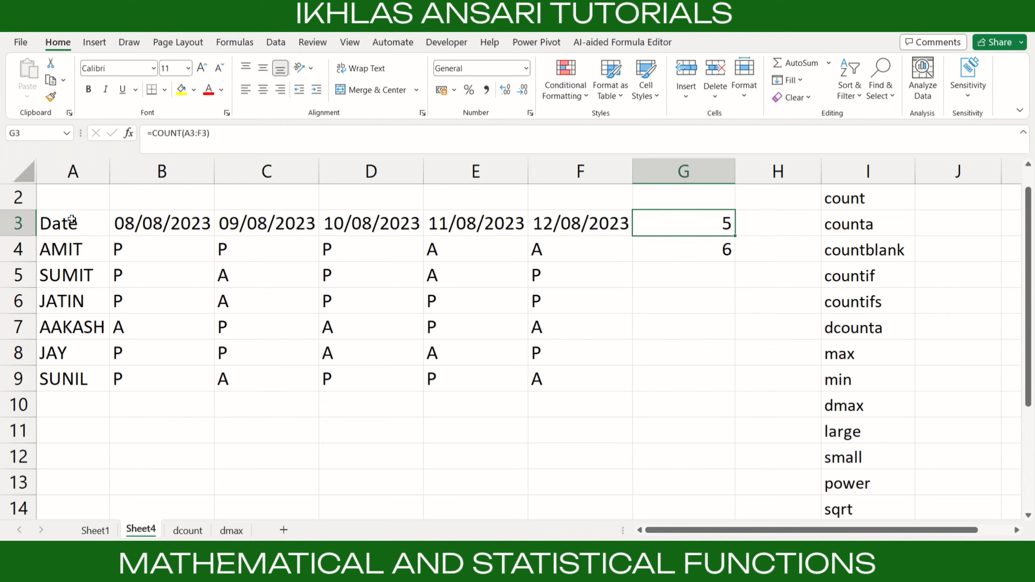
key("Left")
key("Delete")
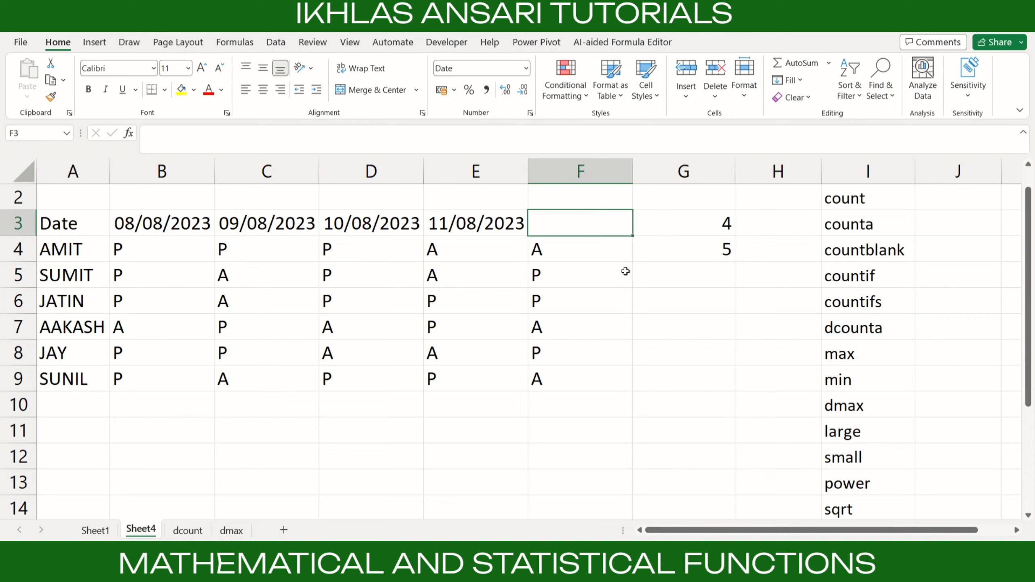
left_click(670, 249)
left_click(587, 224)
left_click(684, 225)
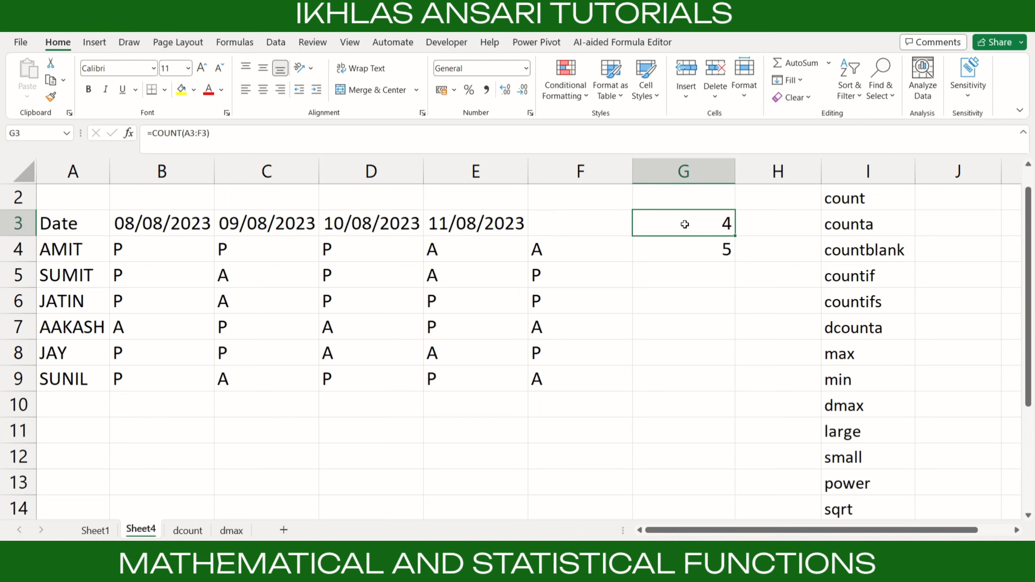
left_click(693, 253)
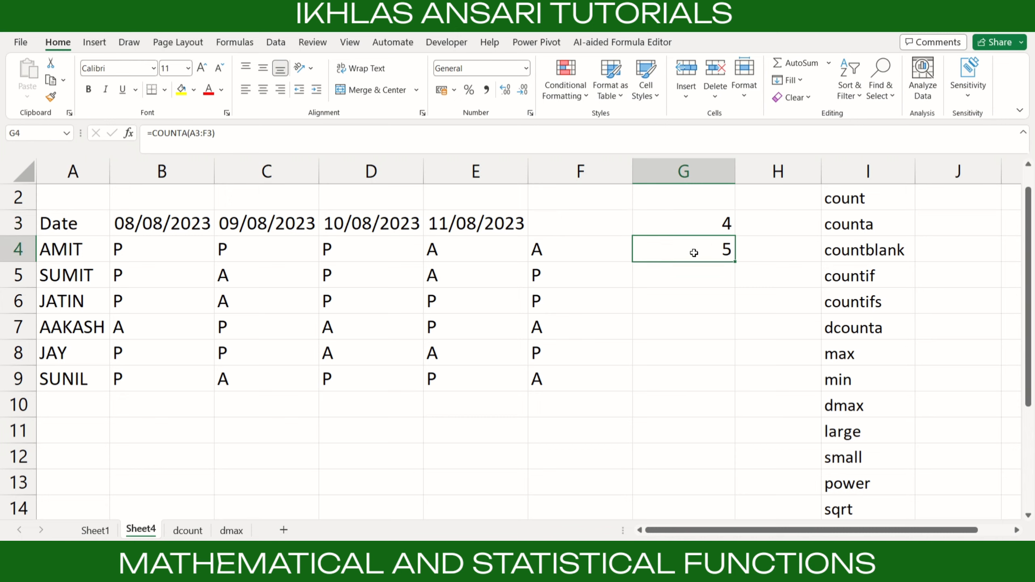
- Enter a blank space in cell F3 and inspect that cell together with the COUNTA result in G4
left_click(540, 219)
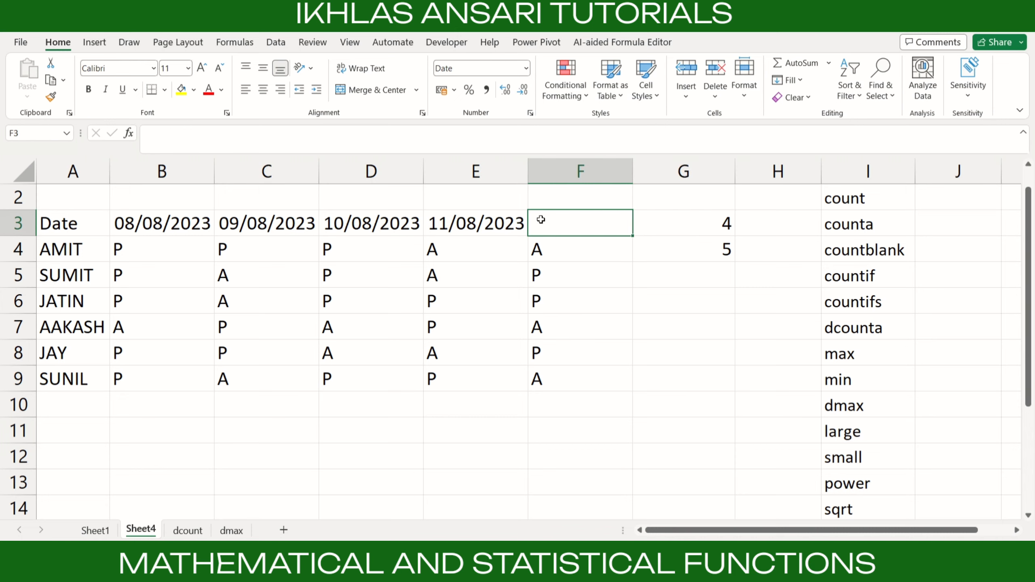
double_click(541, 220)
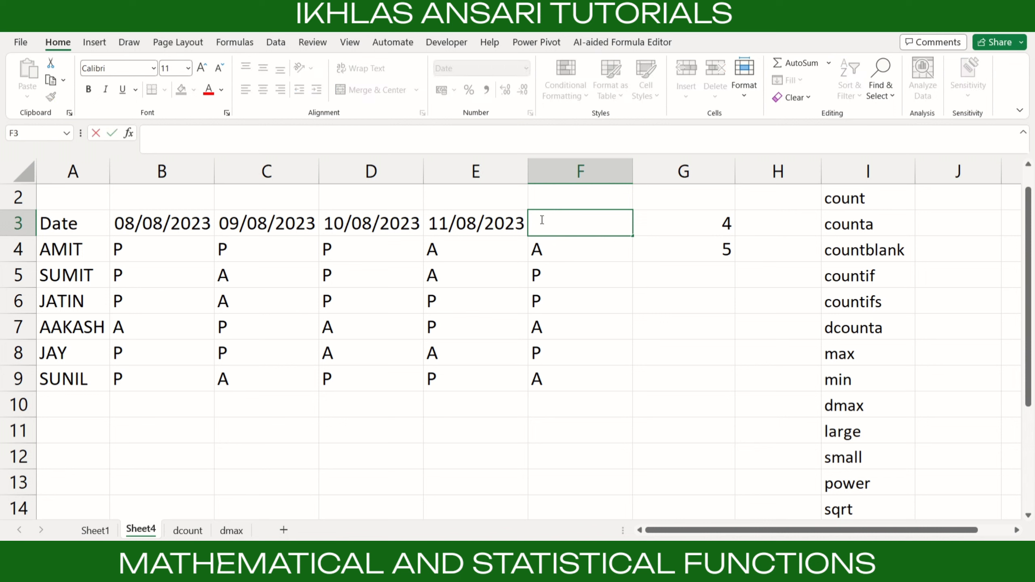
key("ctrl+Return")
left_click(710, 249)
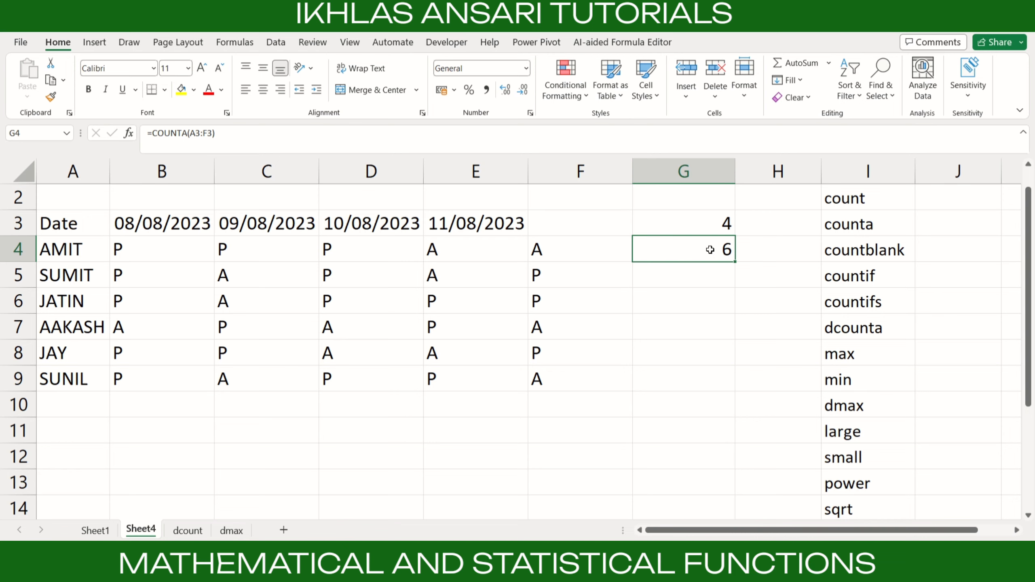
left_click(592, 221)
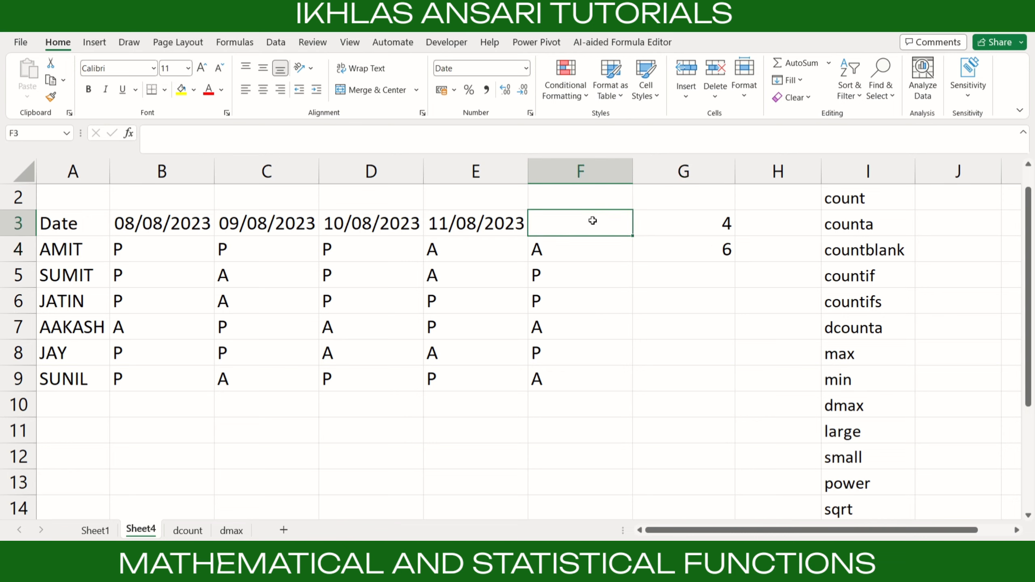
double_click(593, 220)
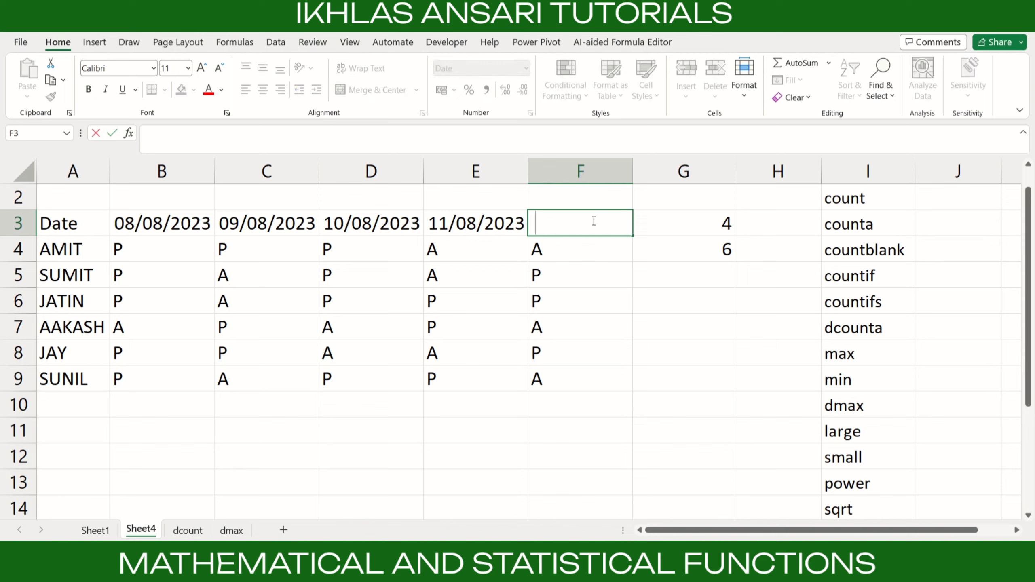
left_click(704, 272)
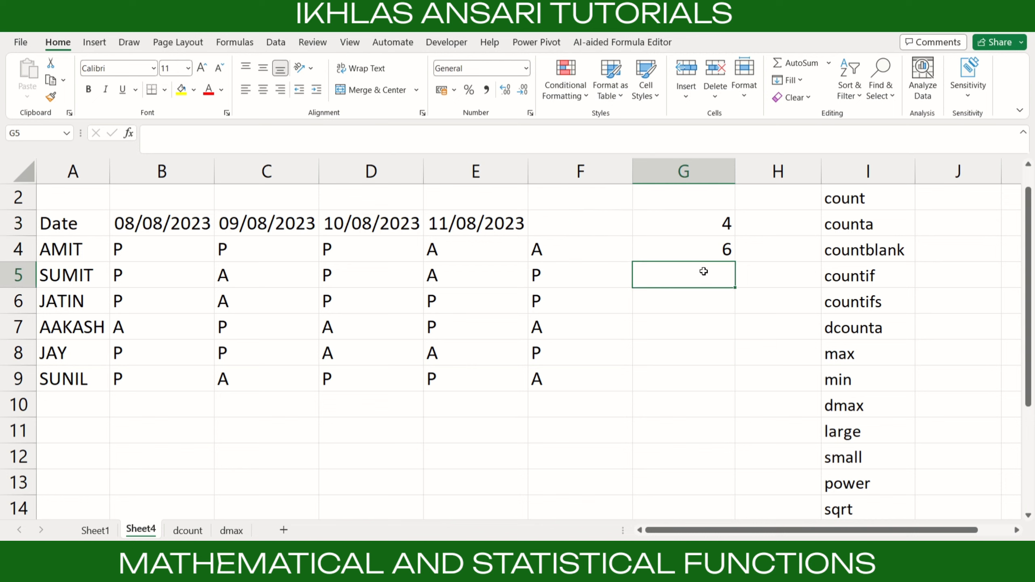
left_click(595, 227)
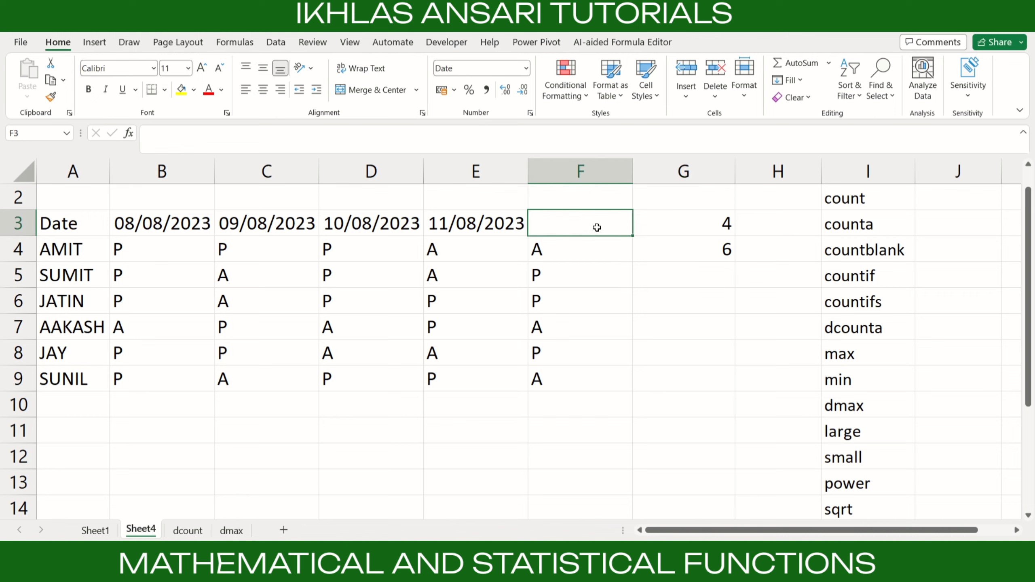
- Enter =COUNTBLANK(F3) in cell G5 and check its result
left_click(695, 271)
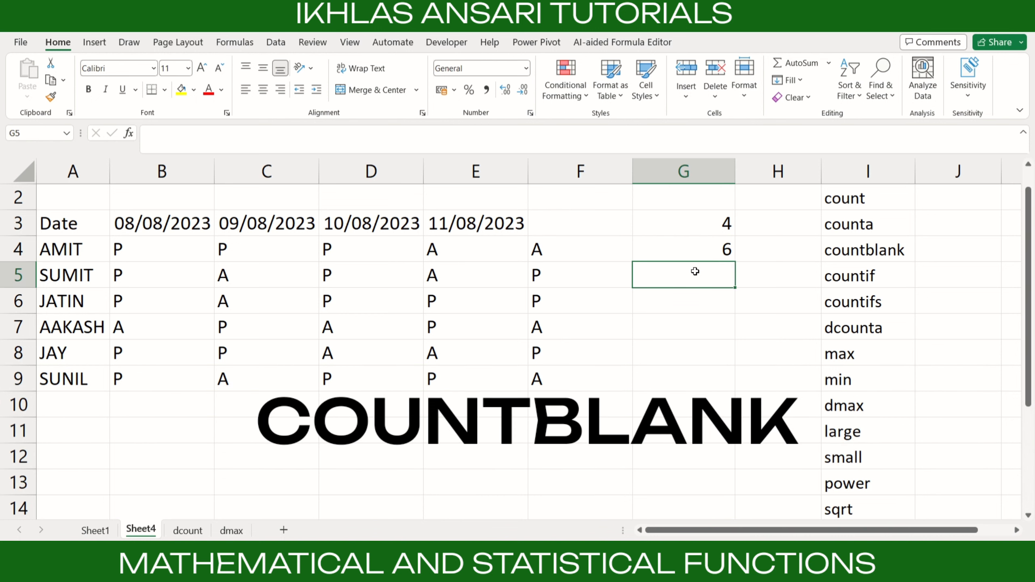
type("=count")
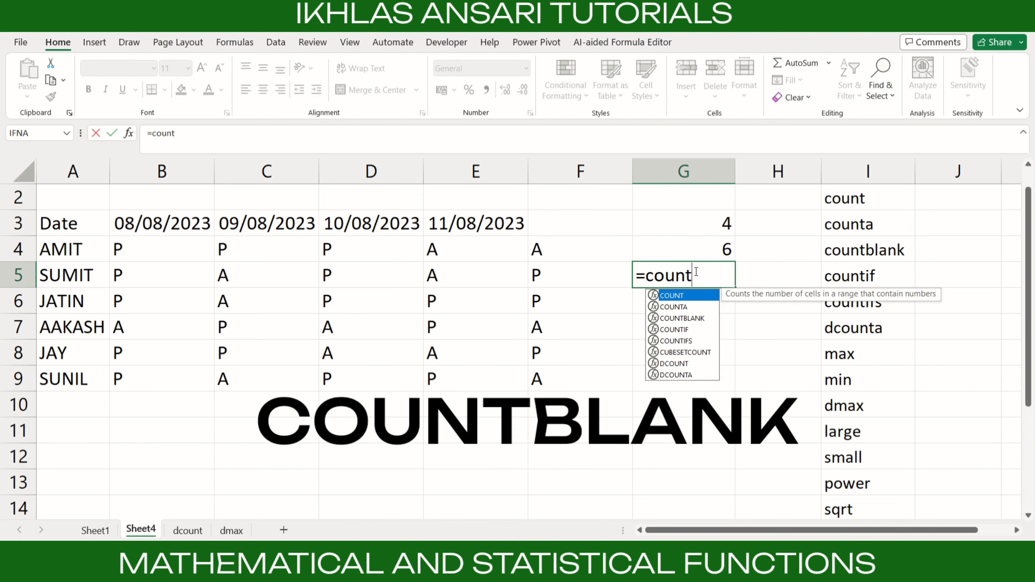
key("Down")
key("Down")
key("Tab")
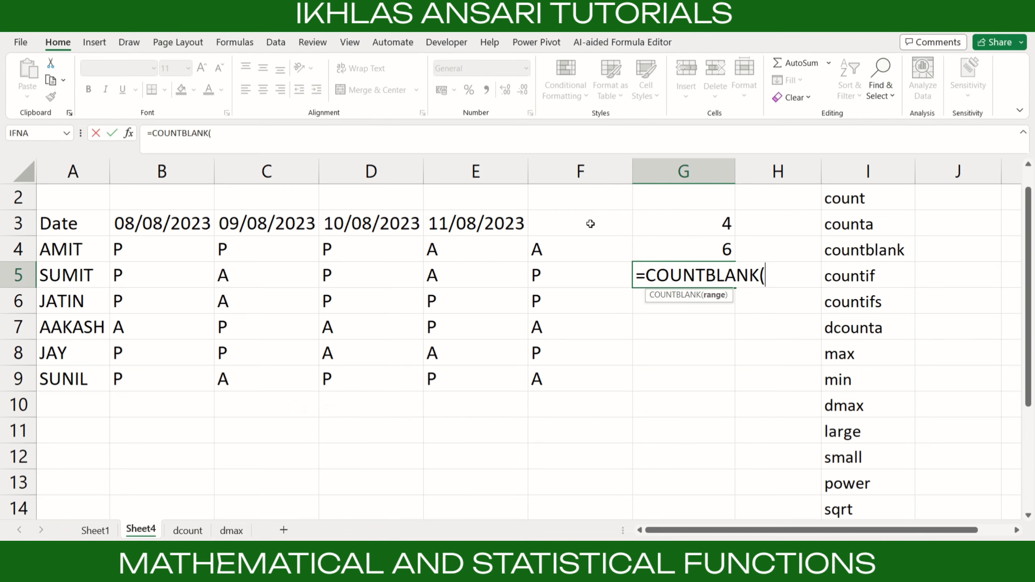
left_click(552, 221)
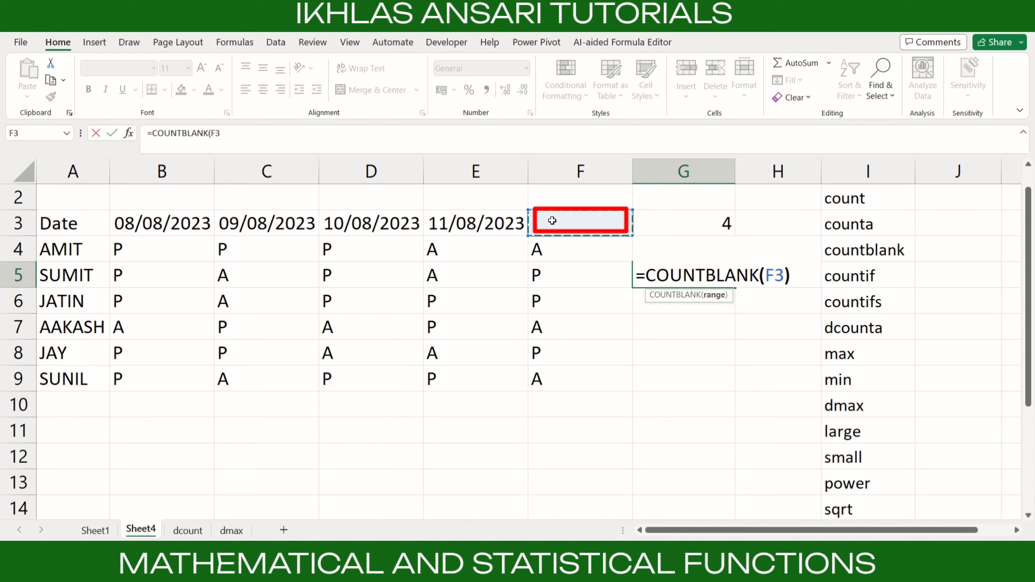
type(")")
key("Return")
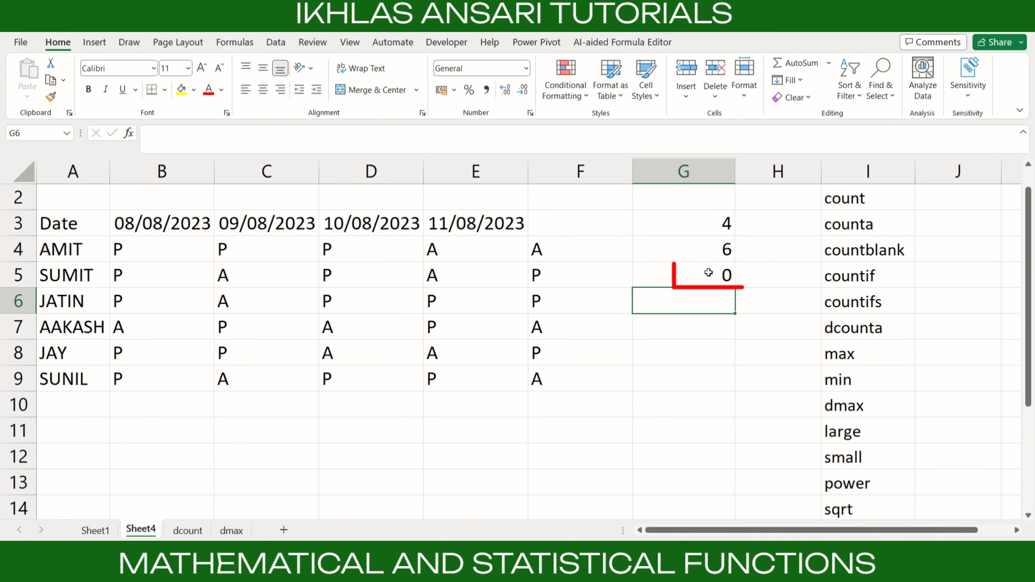
left_click(709, 272)
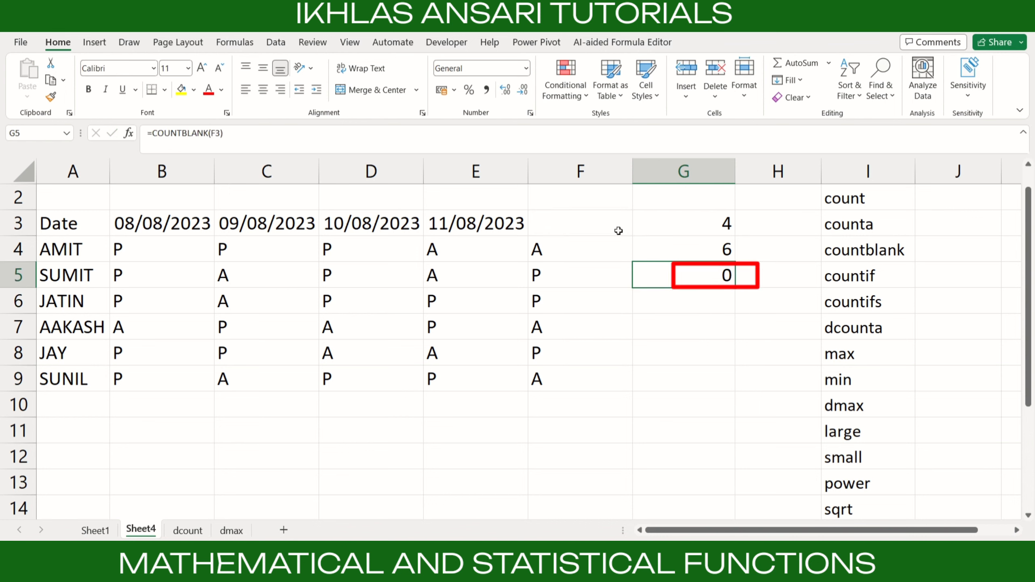
- Clear the blank space from cell F3 and check the COUNTBLANK result in G5 and the COUNTA result in G4
left_click(596, 225)
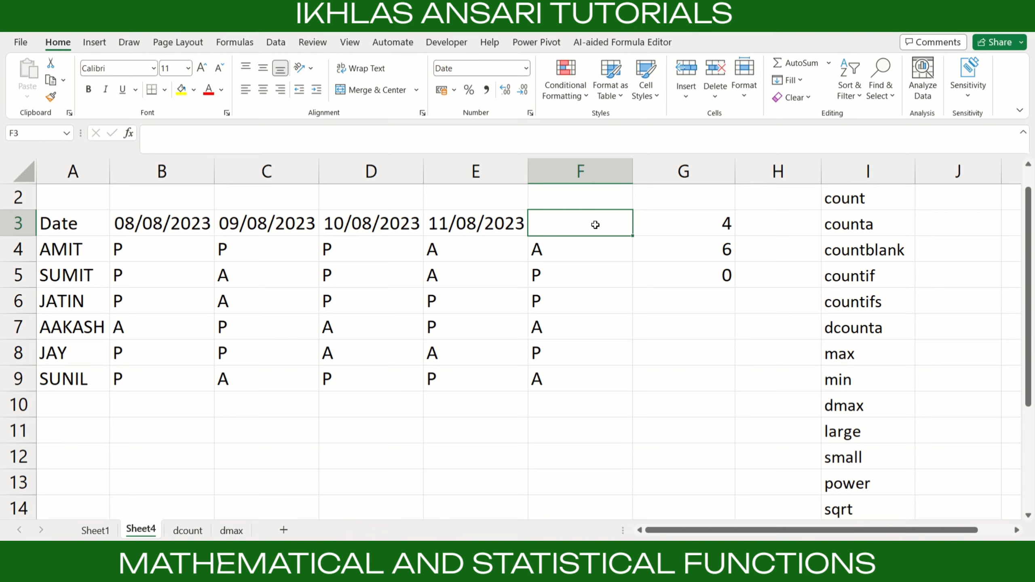
key("Delete")
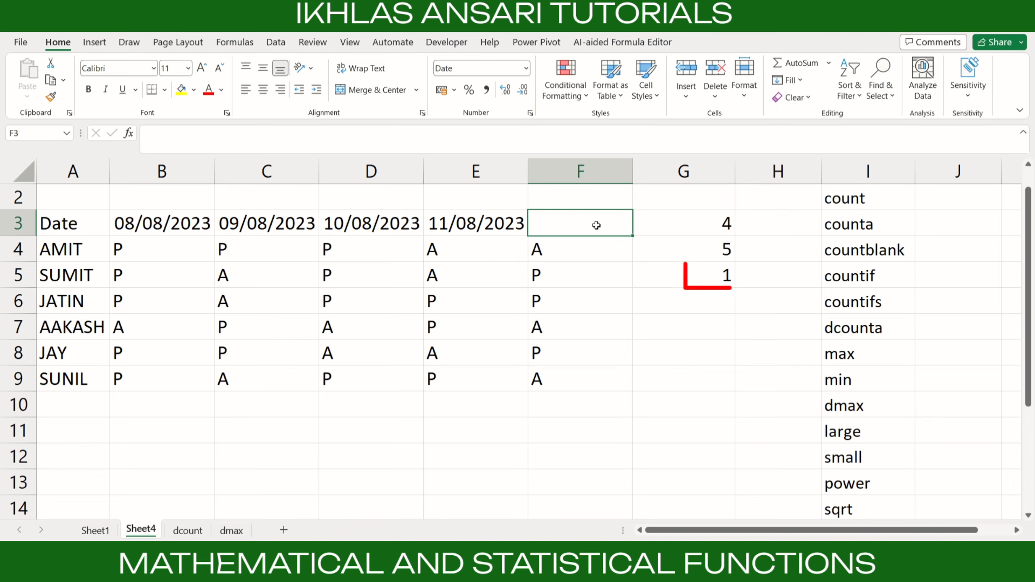
left_click(723, 274)
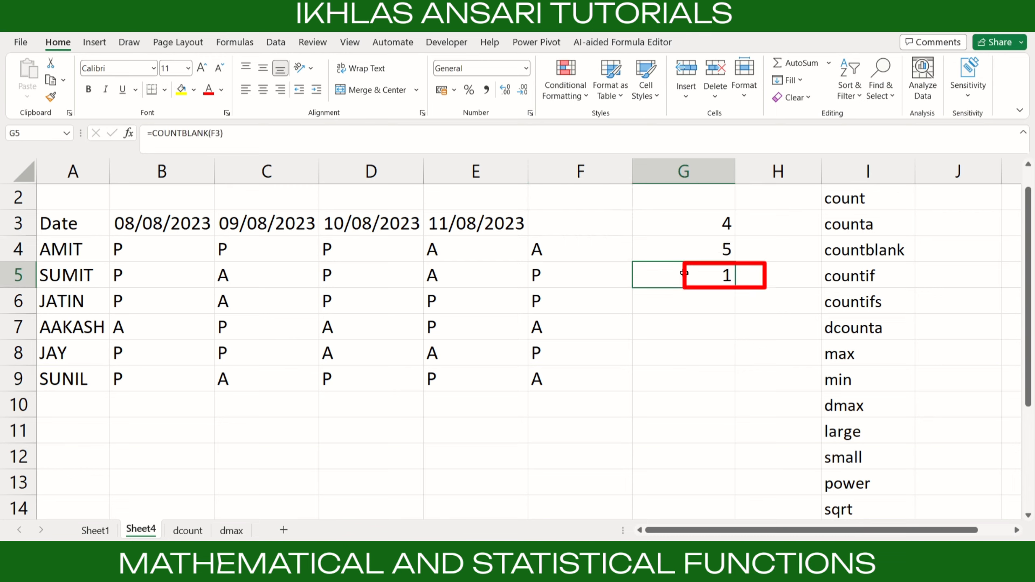
left_click(570, 225)
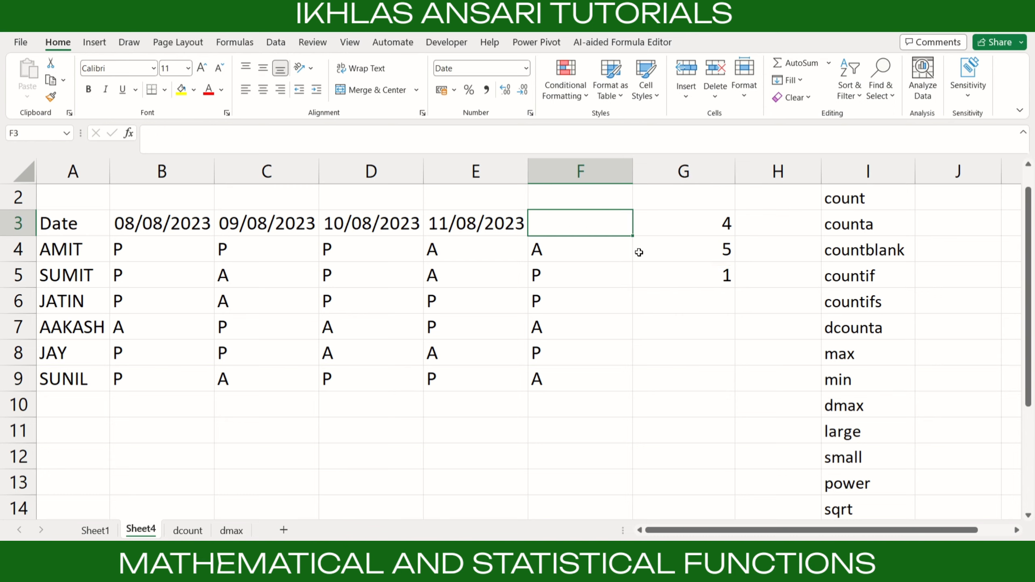
left_click(694, 246)
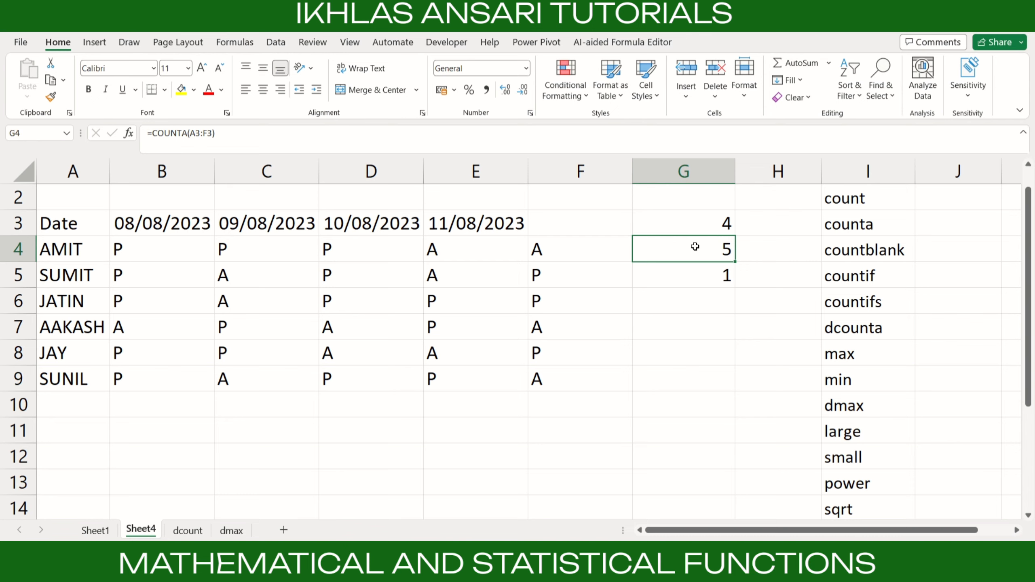
left_click(561, 219)
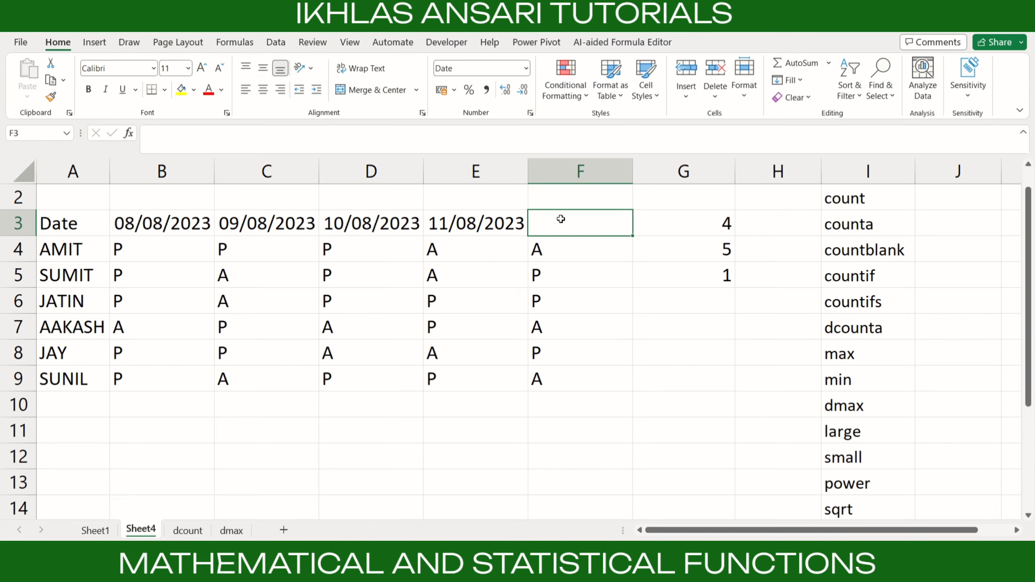
left_click(697, 224)
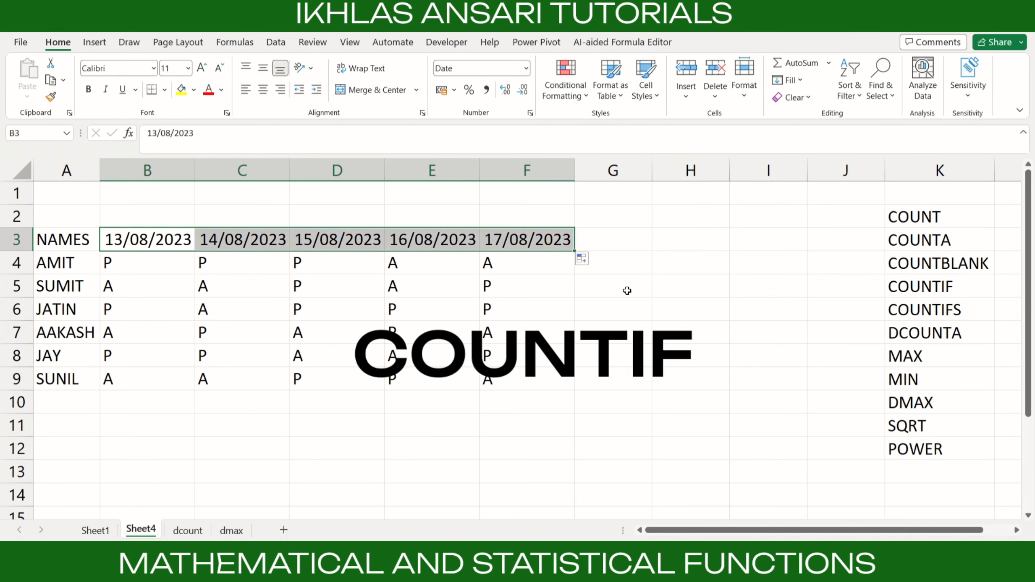
- Enter =COUNTIF(B4:F4,B4) in cell G4 to count the present marks in row 4
left_click(609, 237)
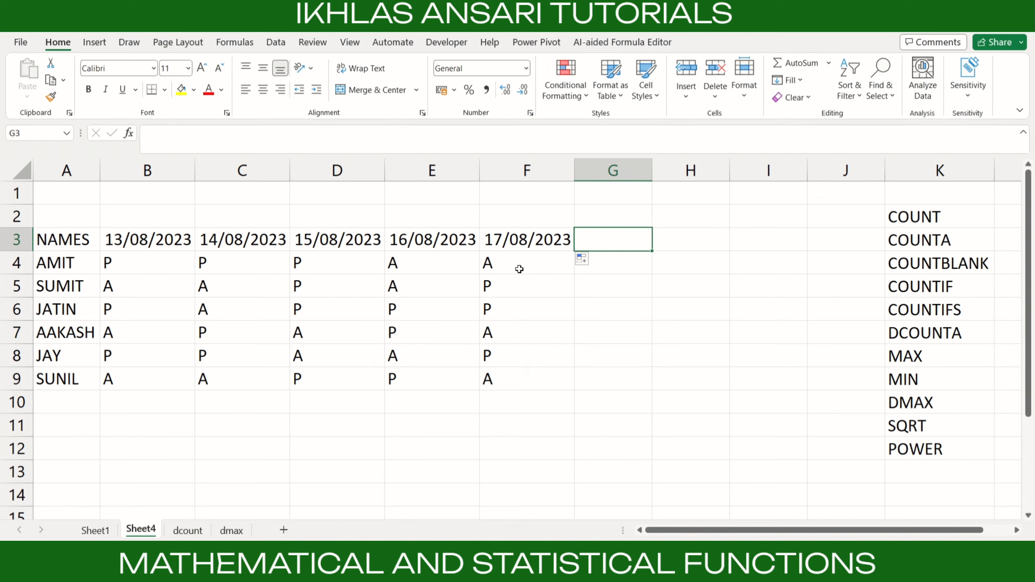
left_click(603, 265)
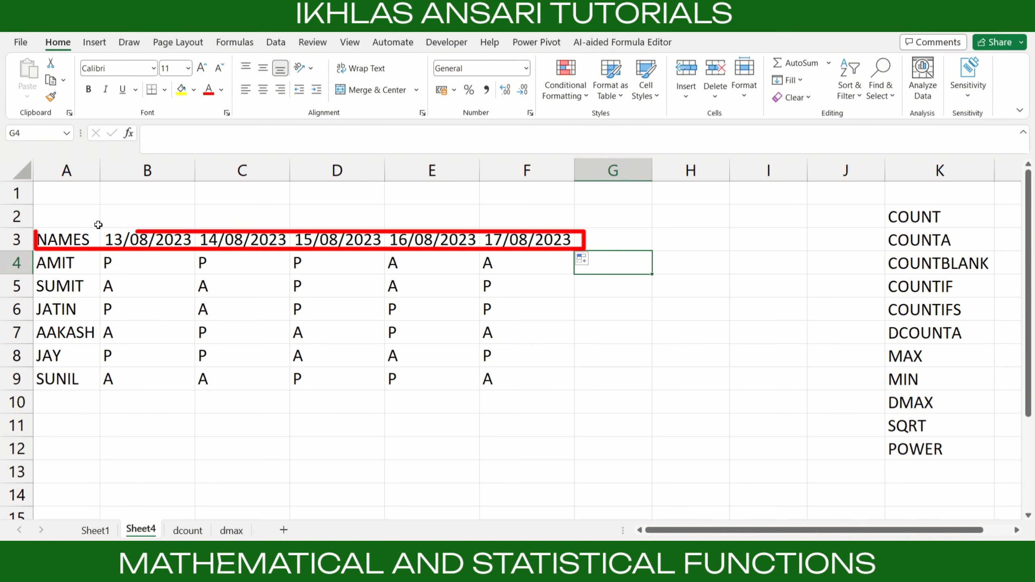
left_click_drag(128, 265, 555, 267)
left_click(618, 262)
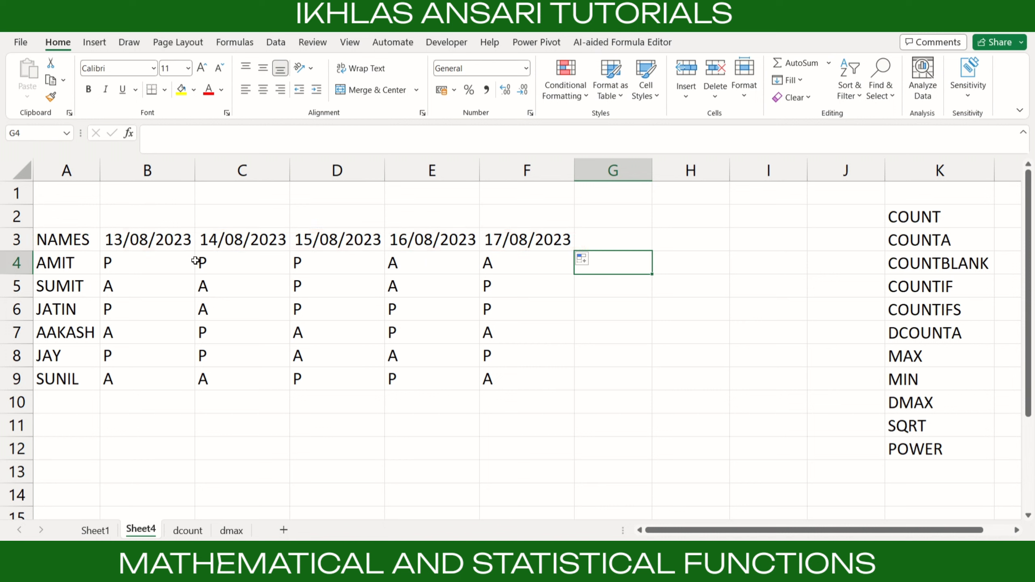
type("=COUNTIOF")
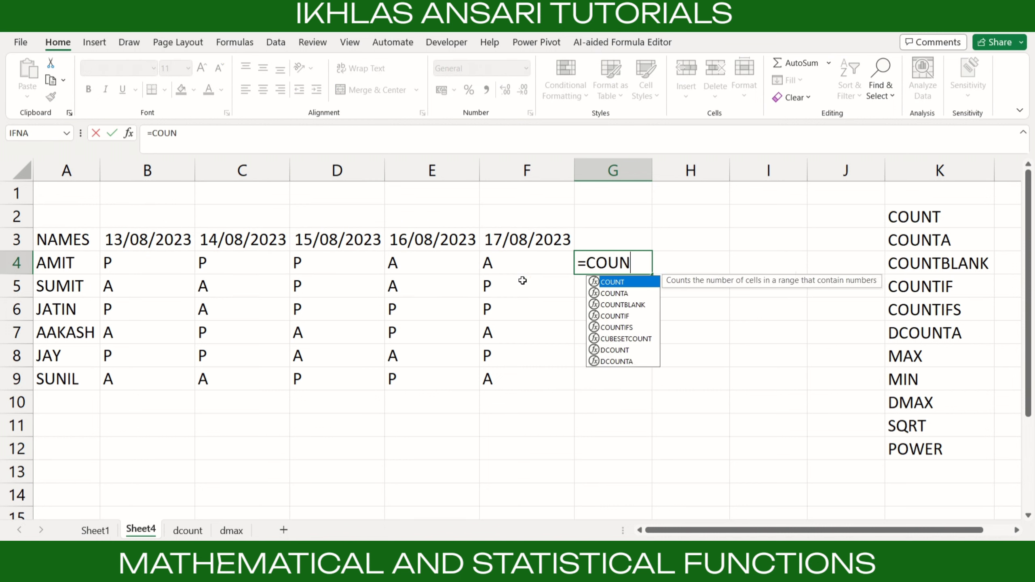
key("BackSpace")
key("BackSpace")
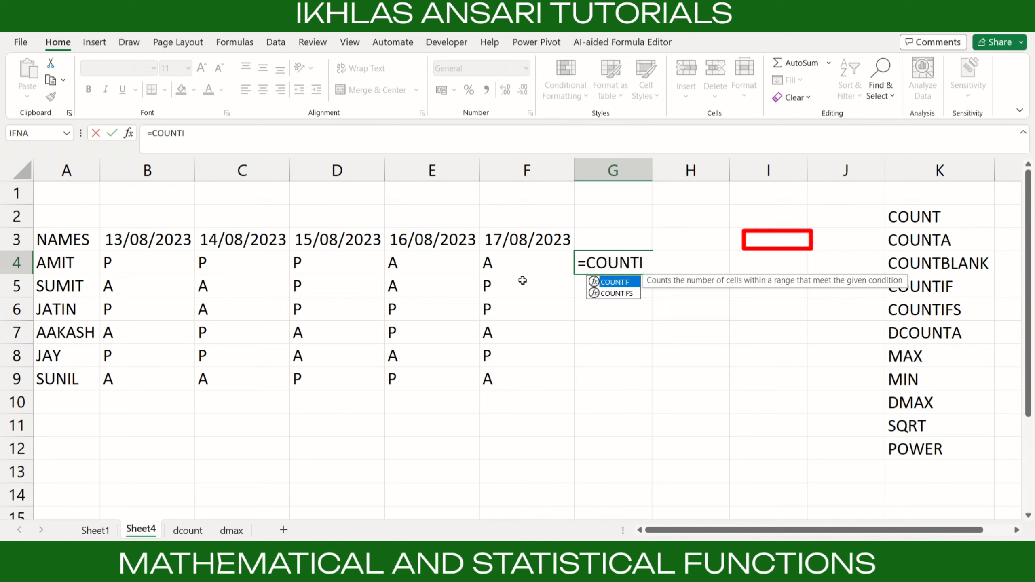
type("F(")
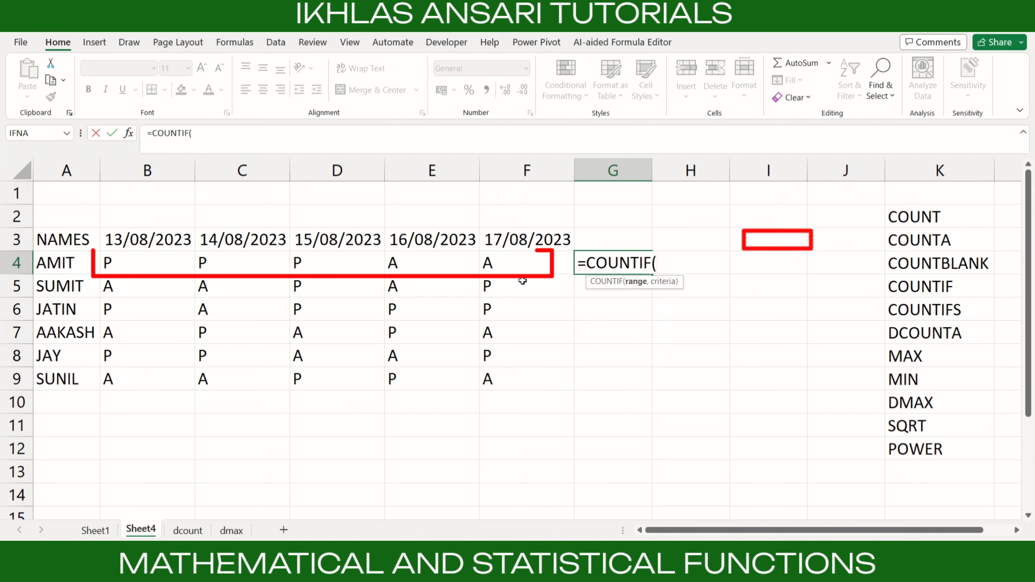
left_click(137, 264)
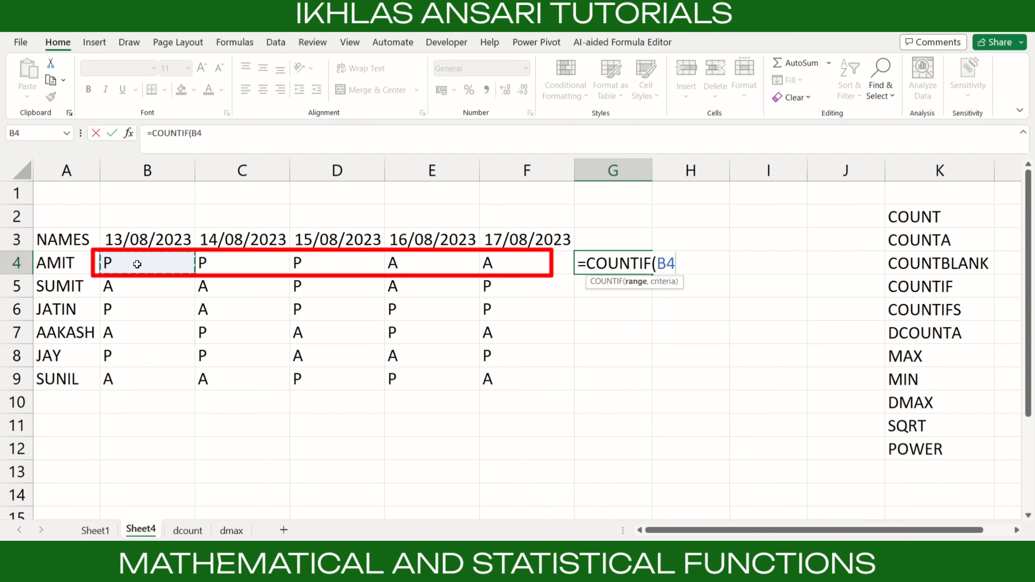
key("shift+Right")
key("shift+Right")
key("shift+Right")
key("shift+Right")
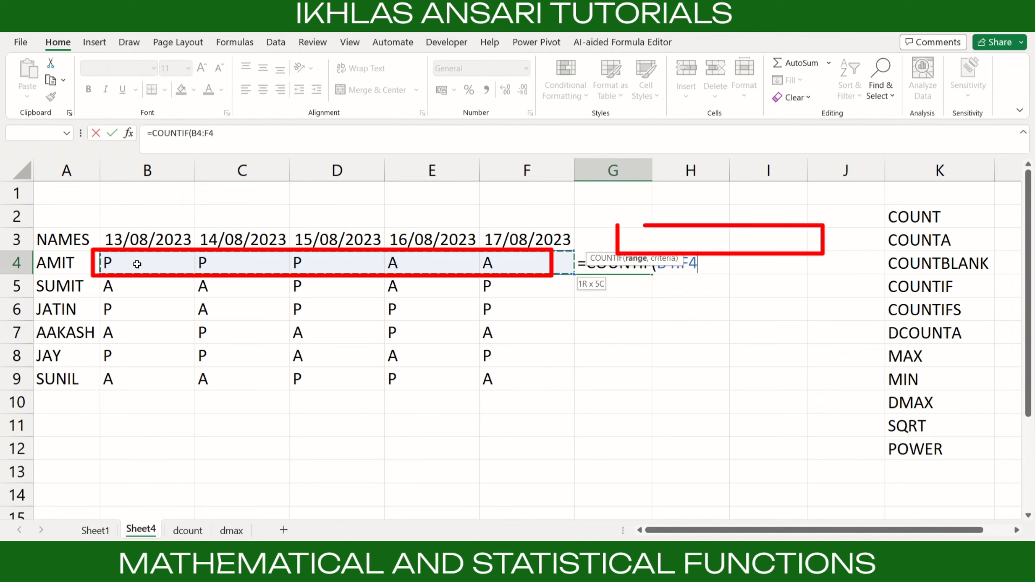
type(",")
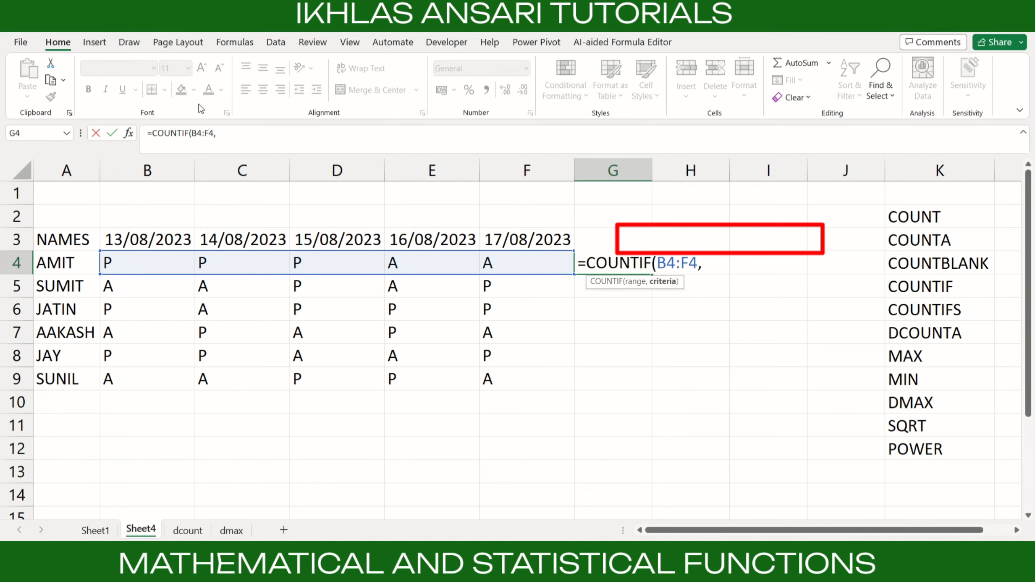
left_click(164, 261)
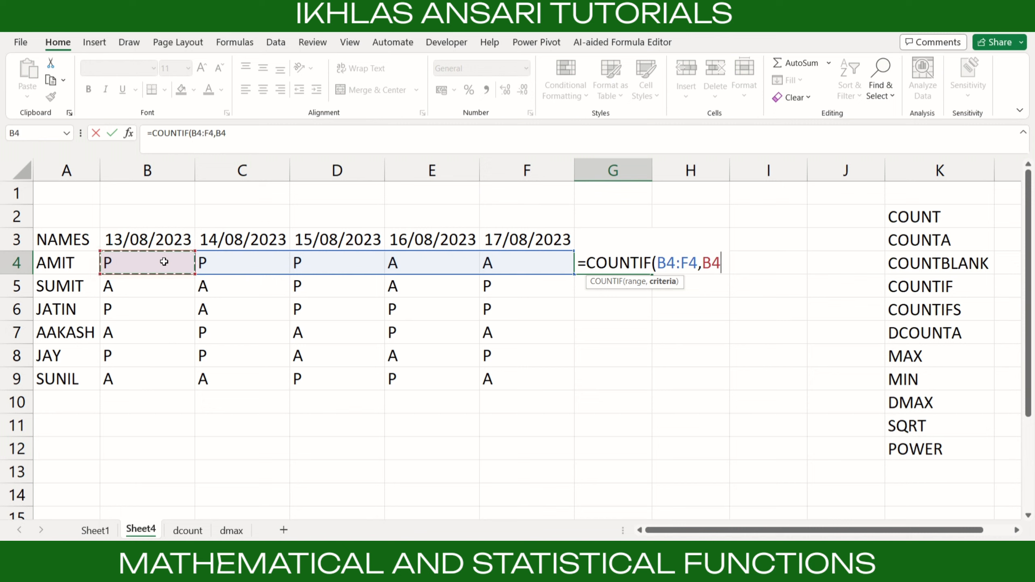
type(")")
key("Return")
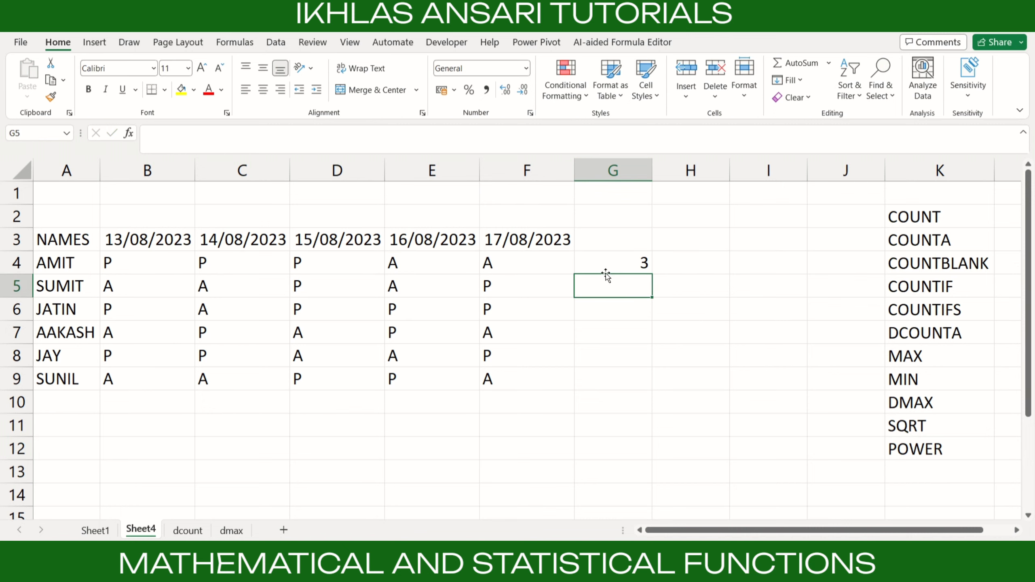
- Fill the COUNTIF formula from G4 down to G9 and compare row 4's P marks with the result in G4
left_click(635, 263)
left_click_drag(651, 274, 652, 385)
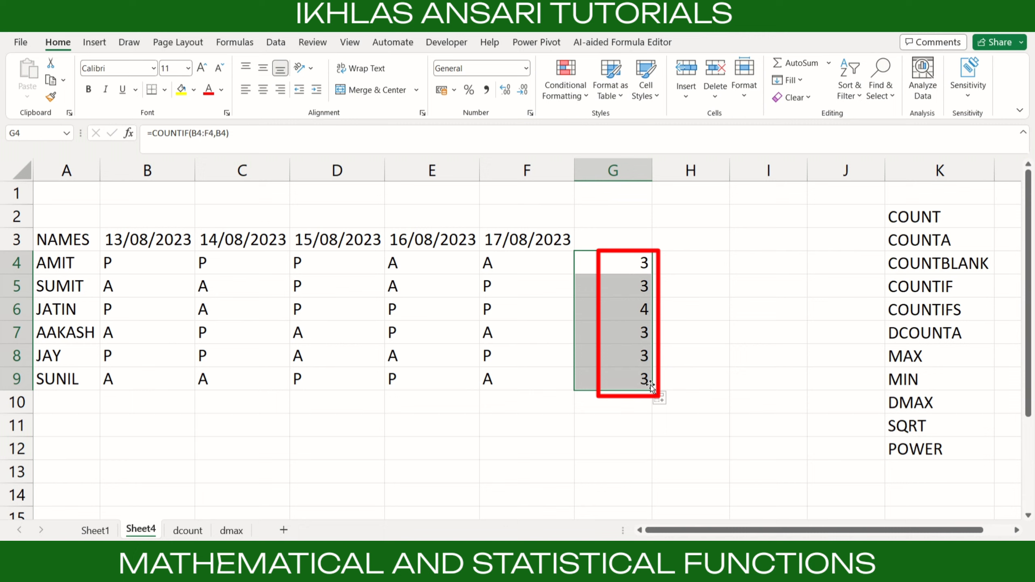
left_click(143, 260)
key("shift+Right")
key("shift+Right")
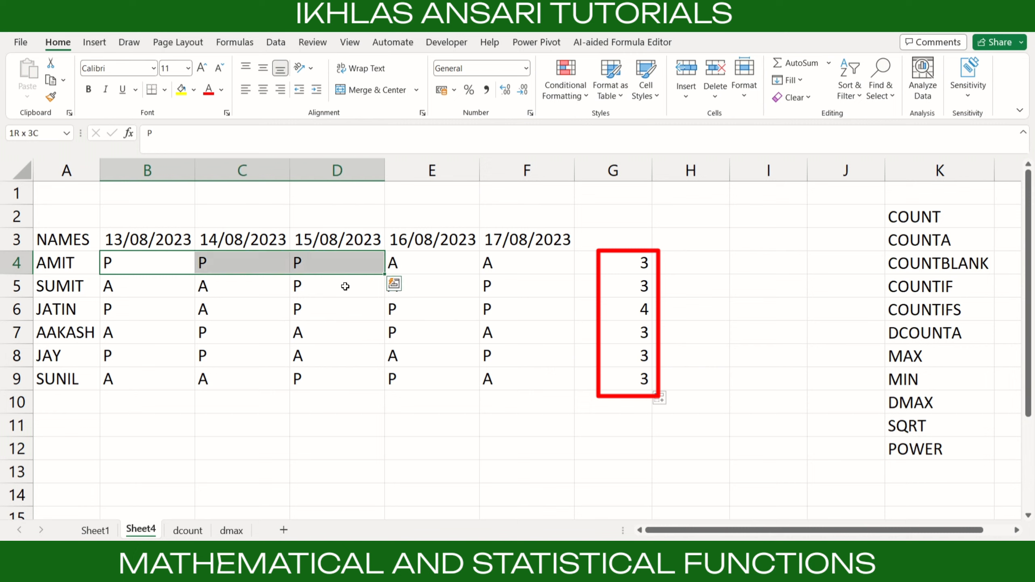
left_click(617, 262)
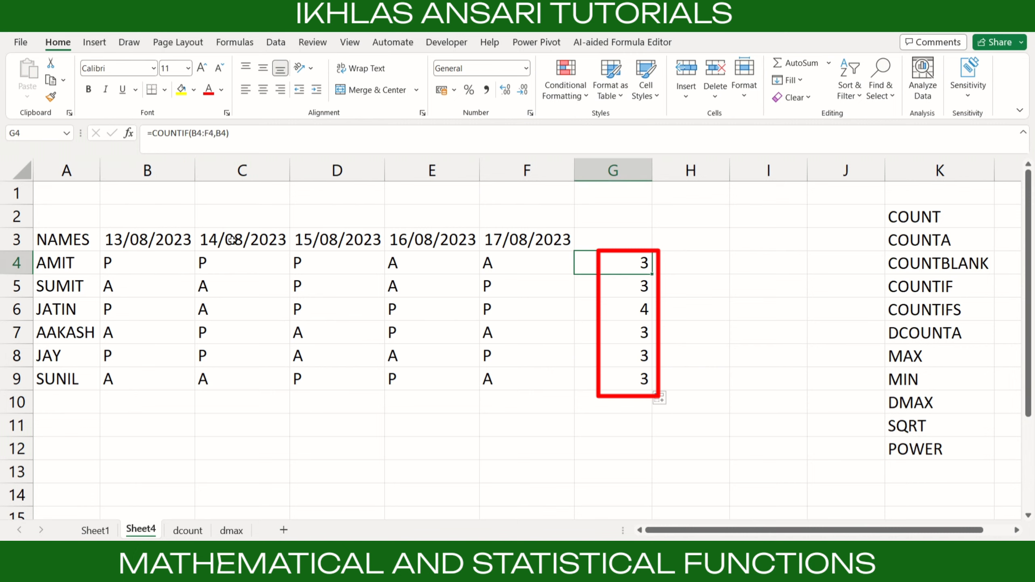
- Go through the attendance marks in row 5 and compare the P entries with the result in G5
left_click(131, 287)
key("Right")
key("Right")
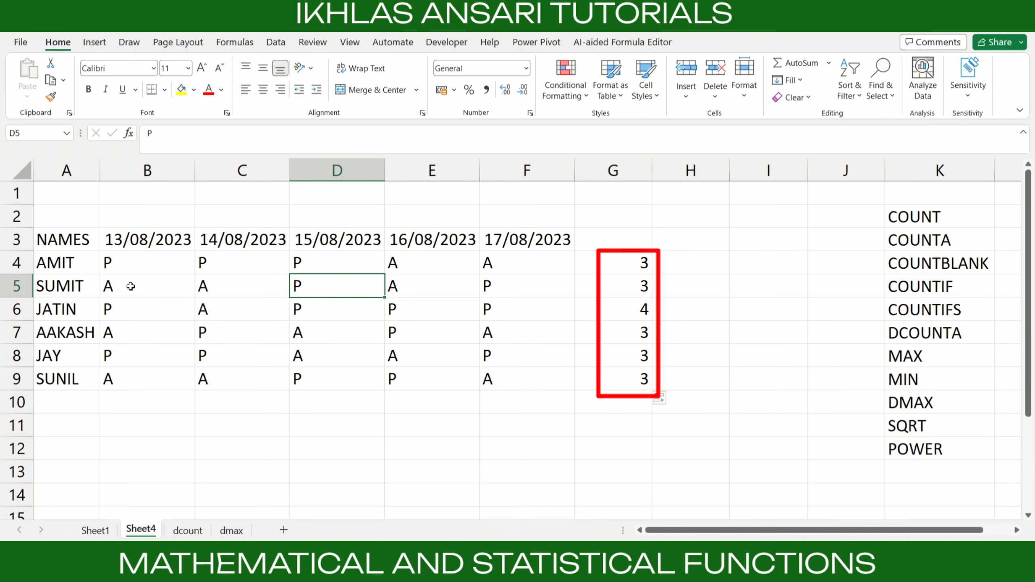
key("Right")
key("Right")
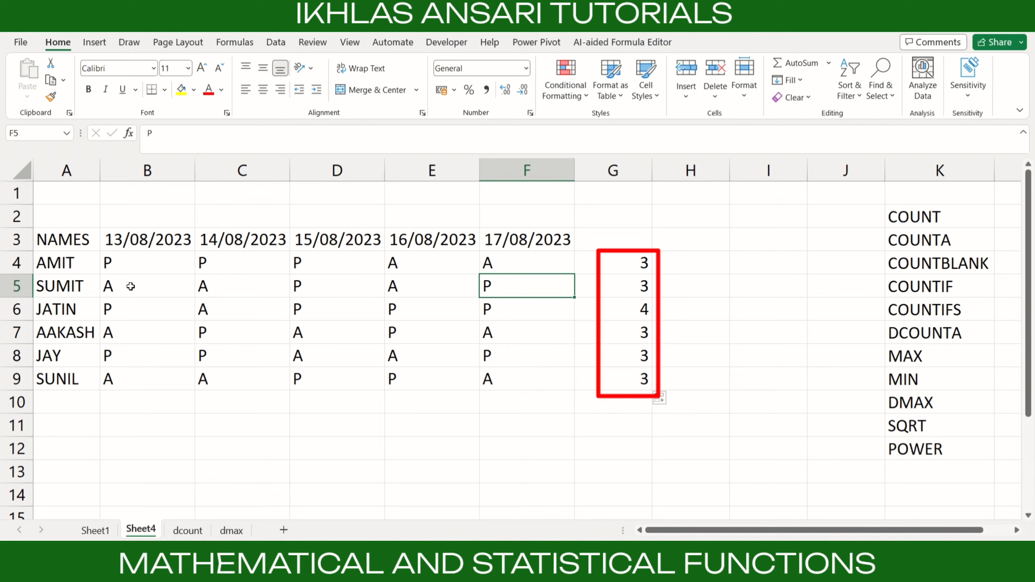
key("Right")
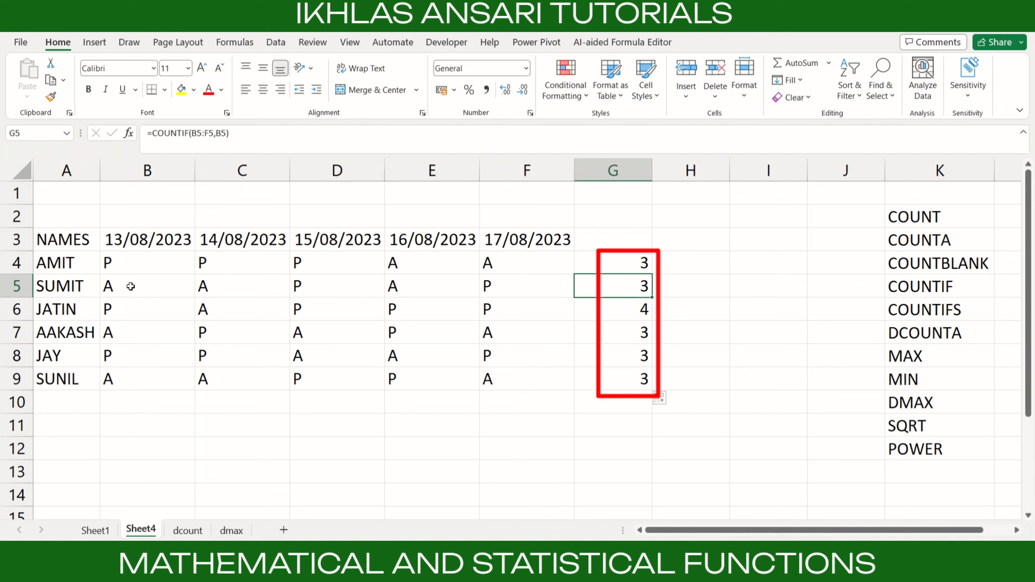
- Inspect the criteria reference of the COUNTIF formula in G5 and compare its result with row 5's A marks
key("F2")
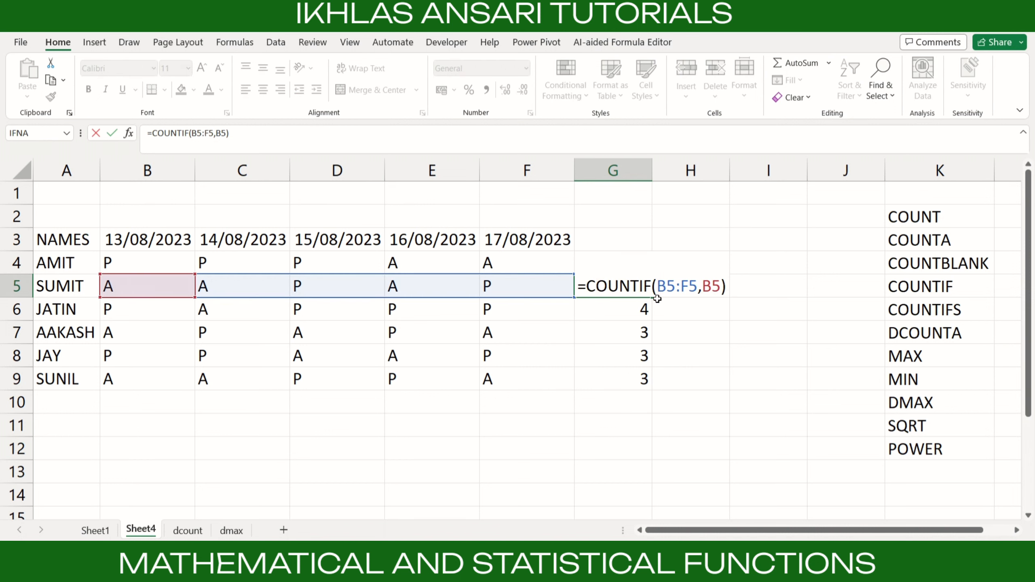
left_click(714, 288)
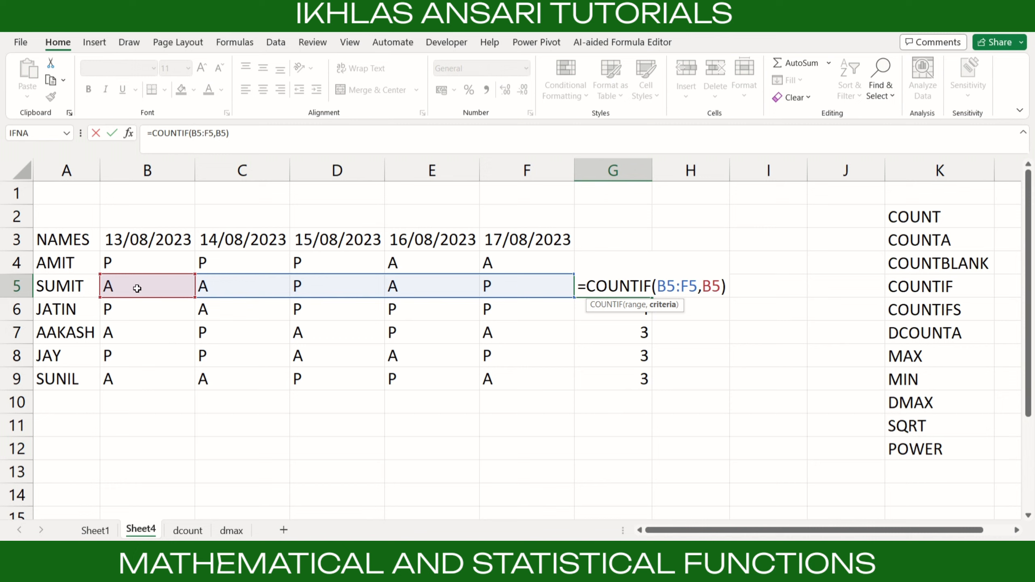
key("ctrl+Return")
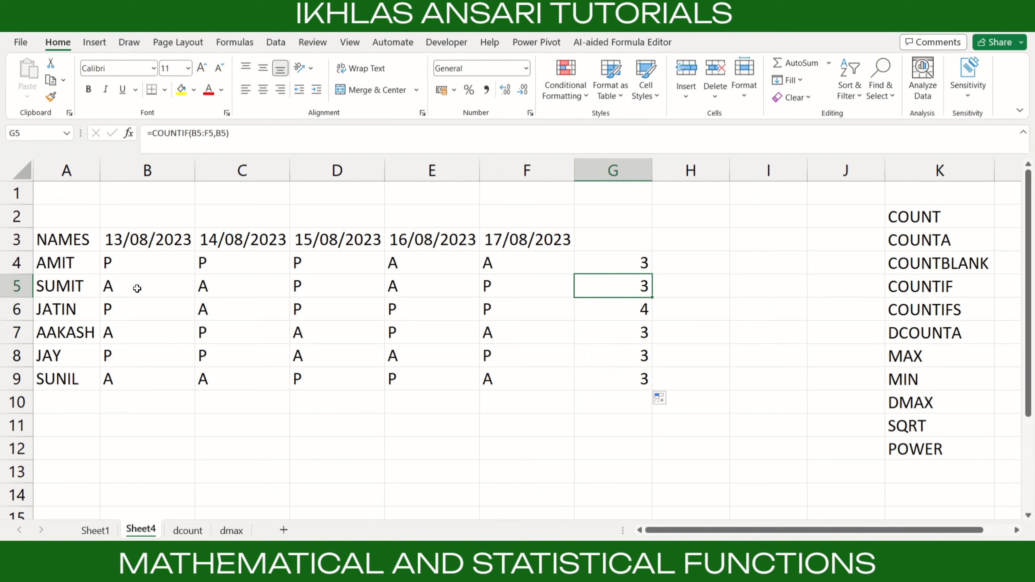
left_click(137, 288)
left_click(238, 289)
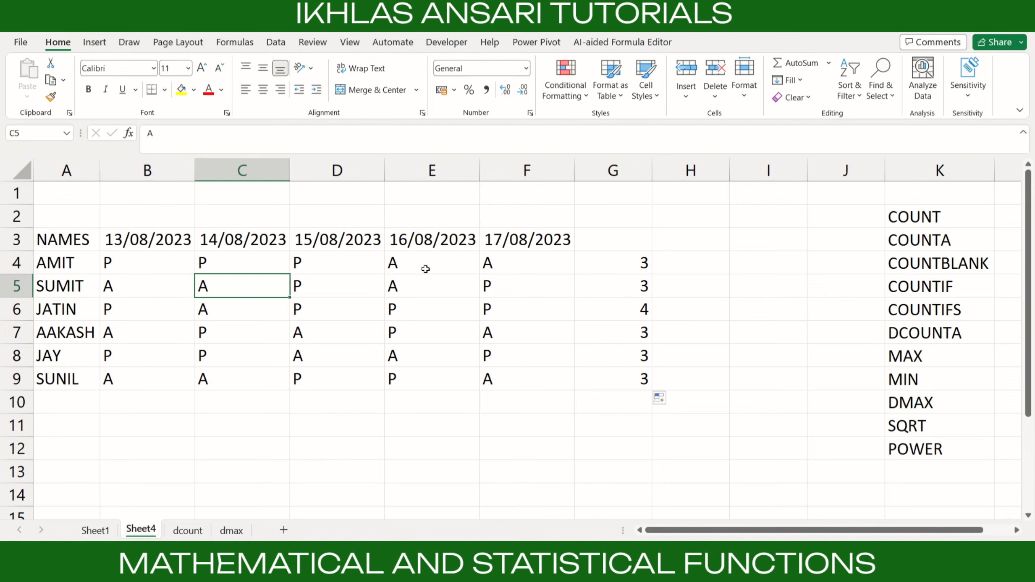
left_click(422, 288)
left_click(609, 287)
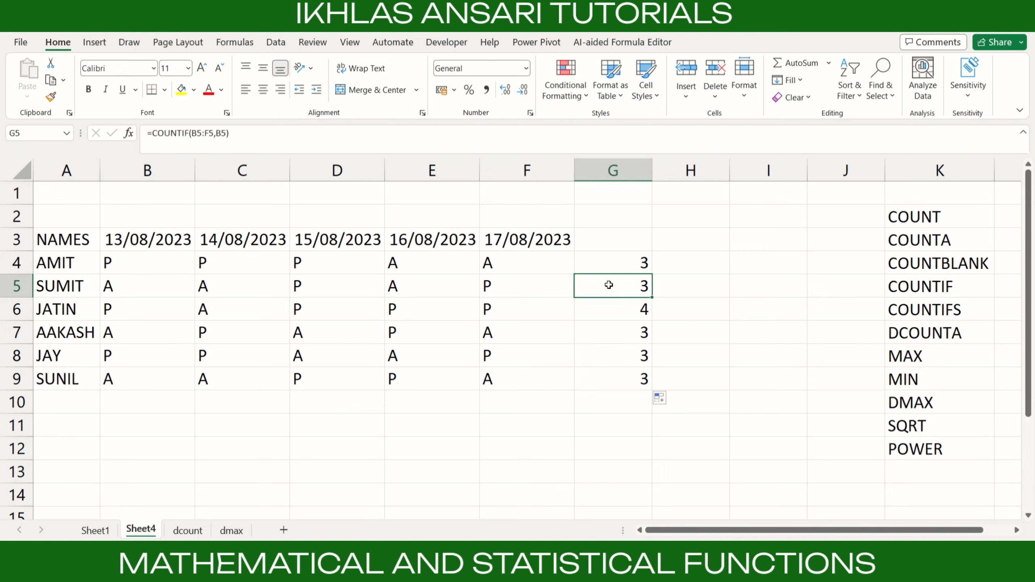
- Change the COUNTIF criterion in G4 to the absolute reference $B$4 and fill the formula down to G9
double_click(630, 262)
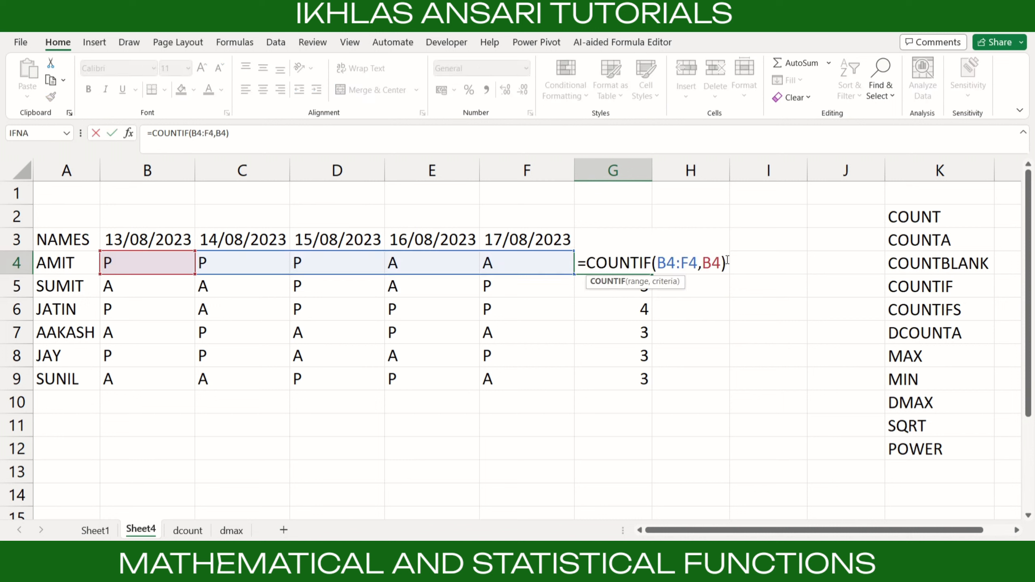
left_click(713, 263)
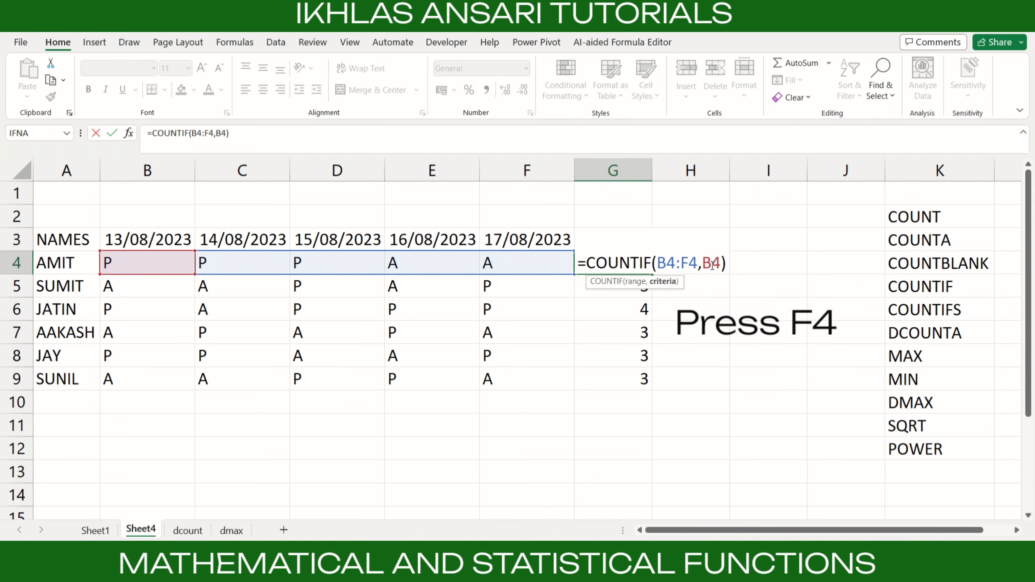
key("F4")
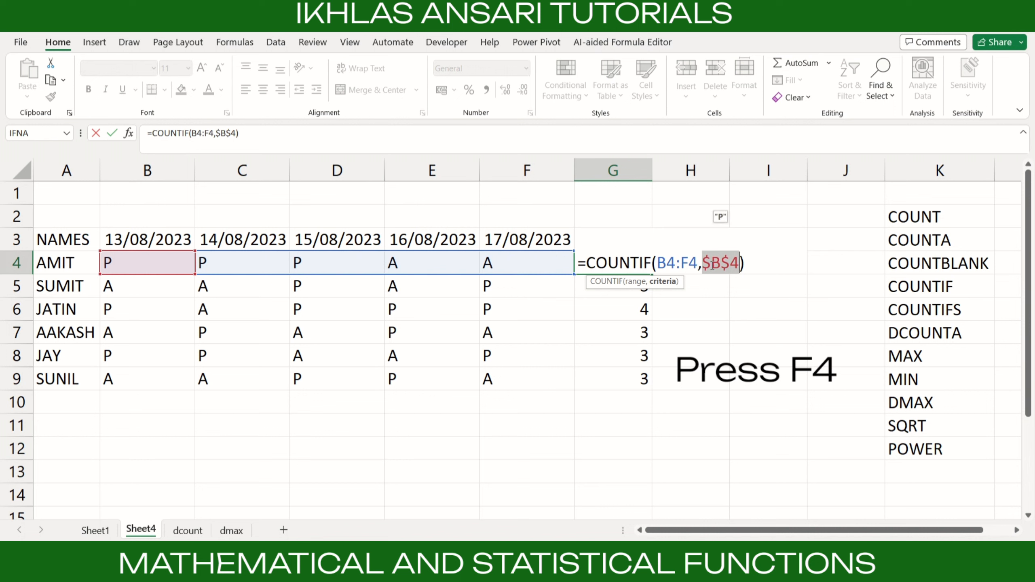
key("Return")
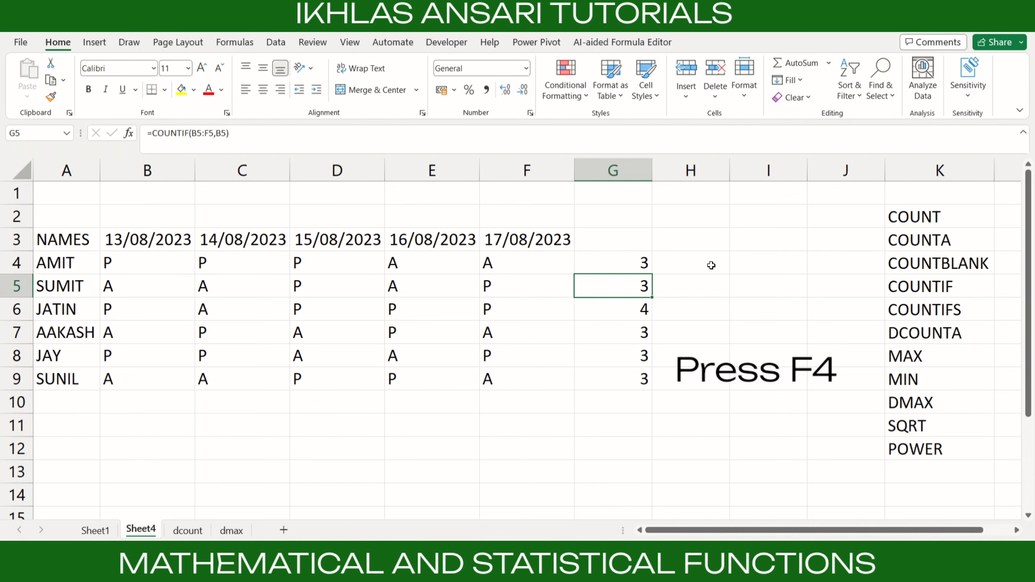
left_click(634, 262)
left_click_drag(654, 296, 648, 387)
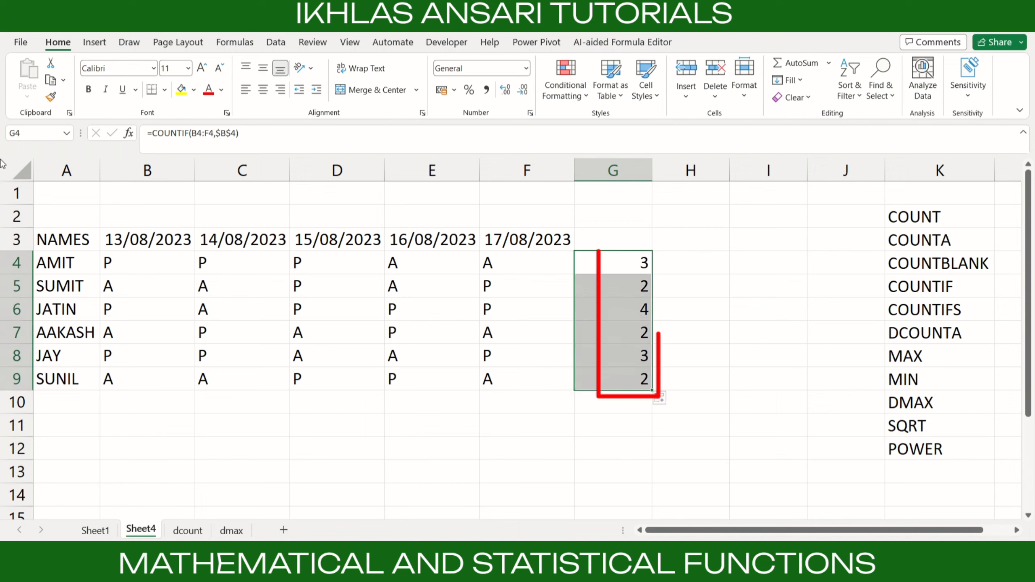
left_click(153, 262)
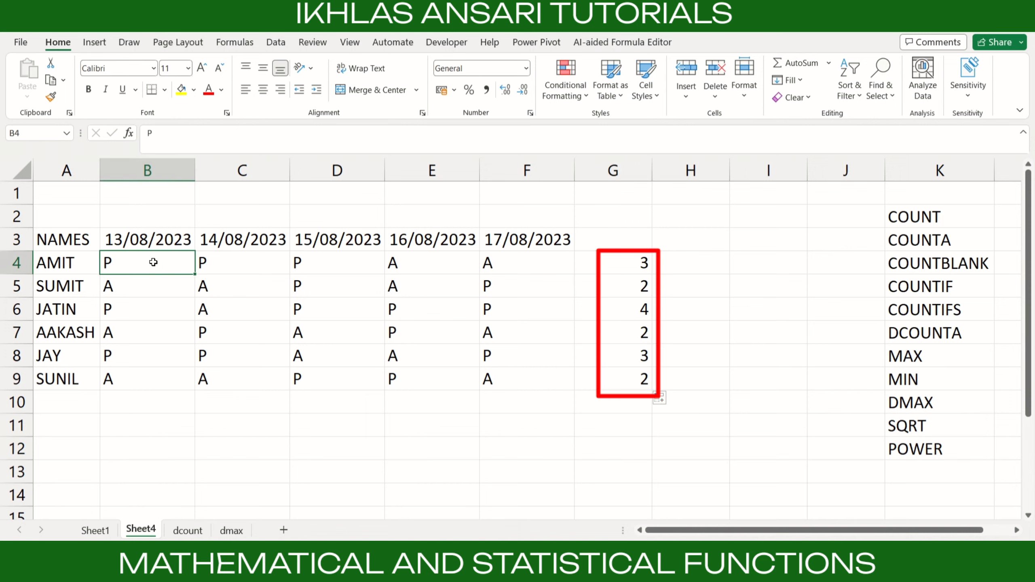
- Compare the COUNTIF results in G4, G5 and G6 with the P marks in their attendance rows
left_click(619, 258)
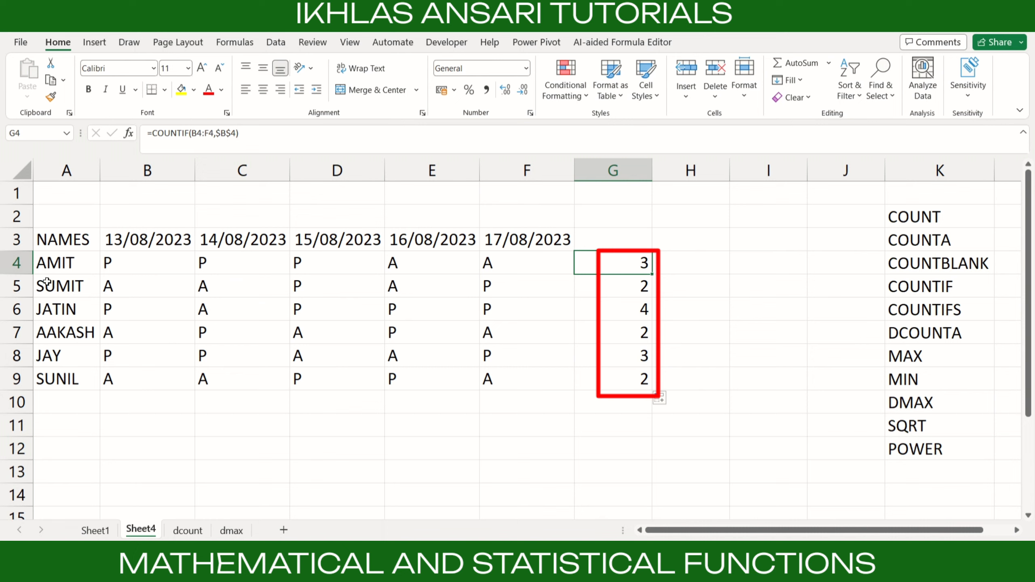
left_click(347, 286)
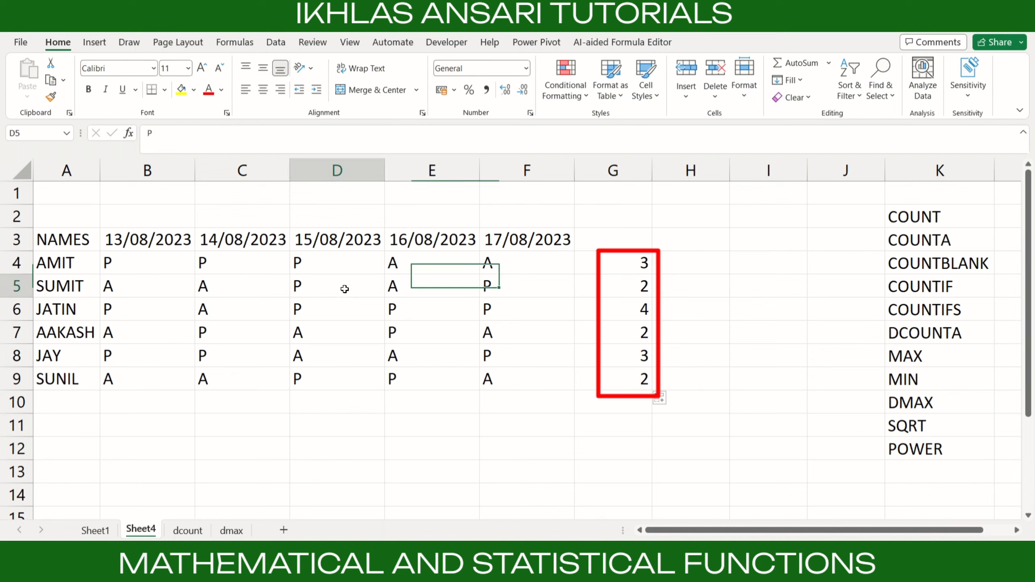
left_click(520, 283)
left_click(644, 282)
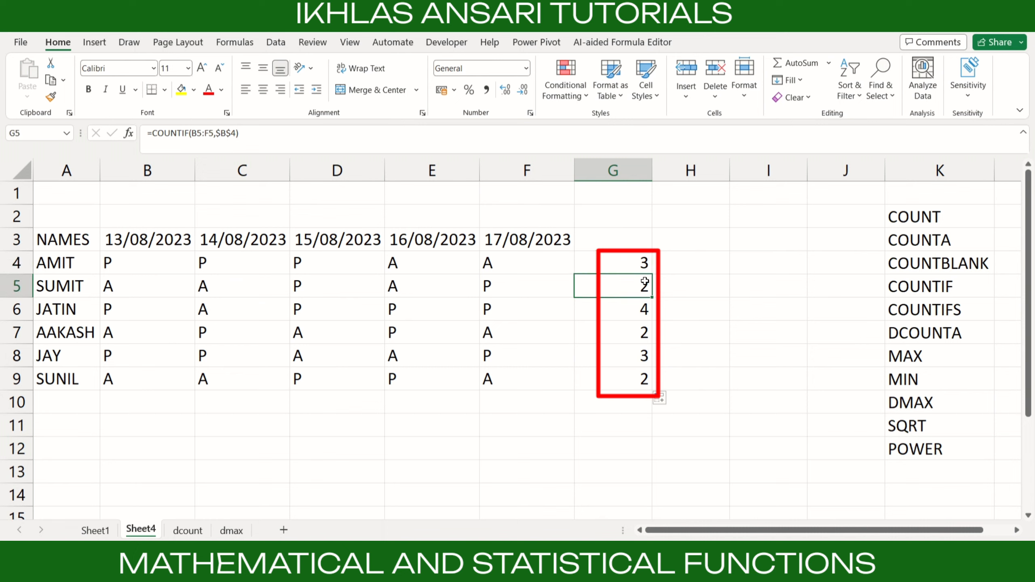
left_click(127, 312)
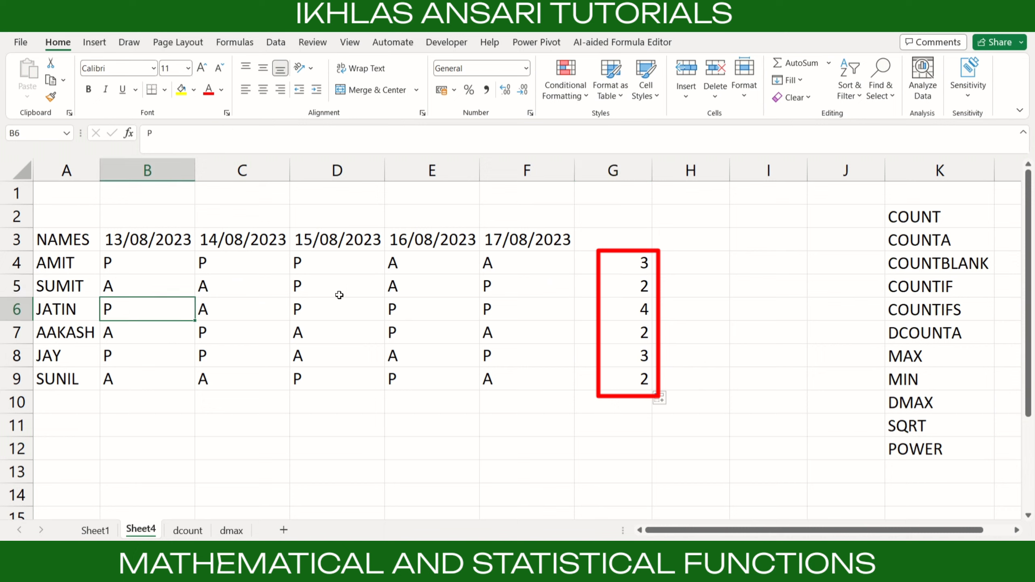
left_click(628, 315)
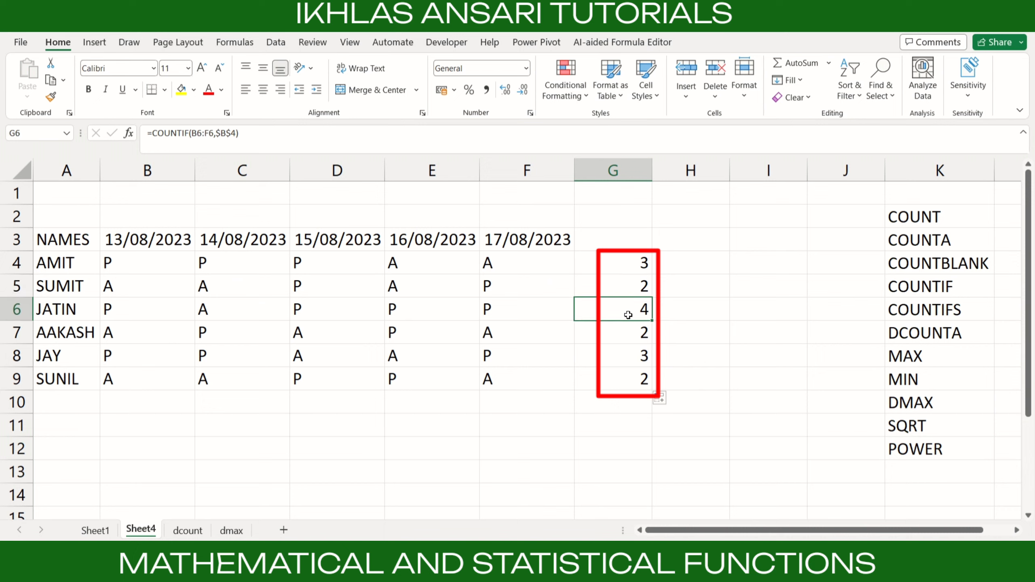
- Clear the COUNTIF formulas with the $B$4 criterion from G4:G9
left_click(615, 262)
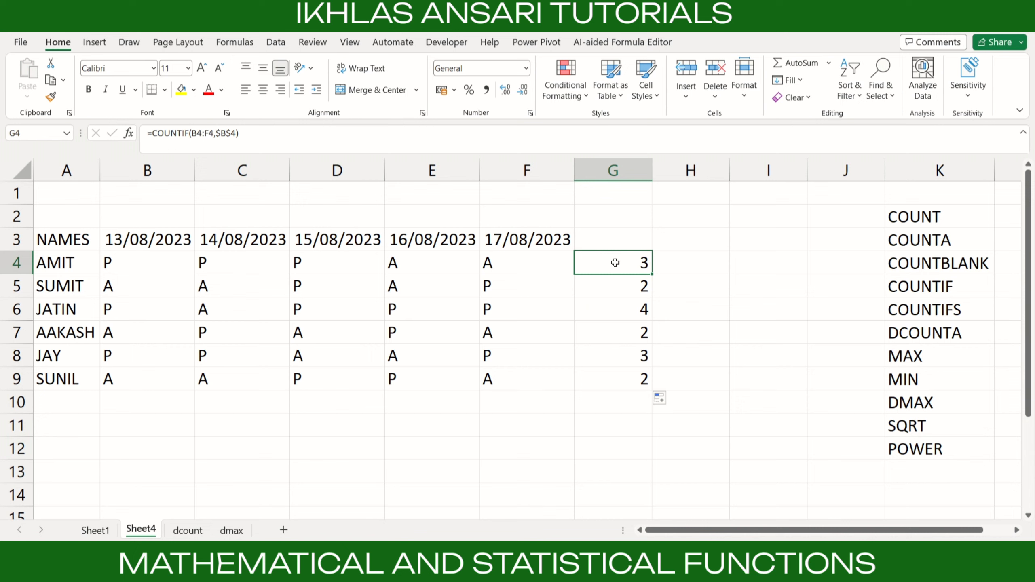
key("shift+Left")
key("shift+Left")
key("shift+Left")
key("Right")
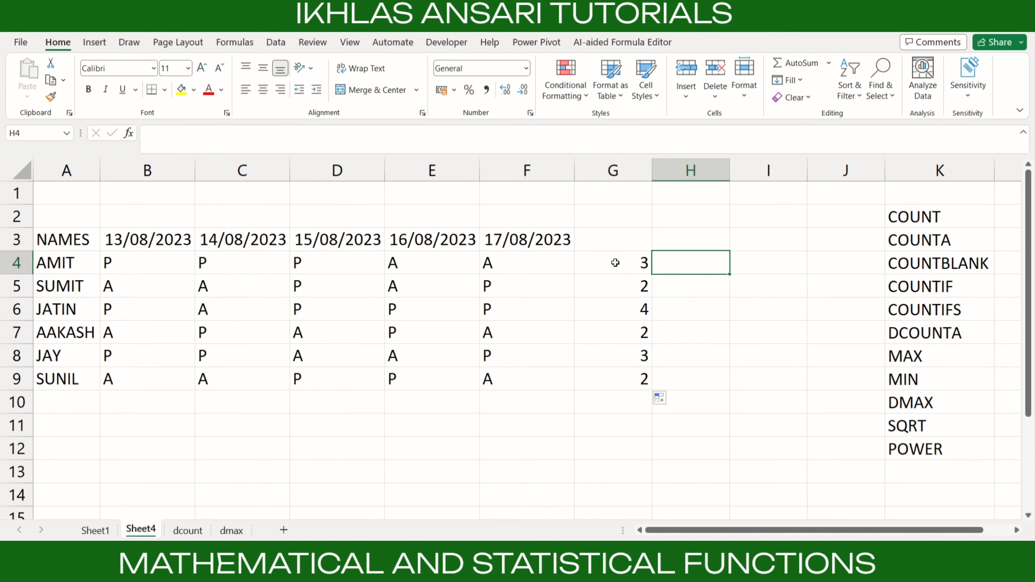
key("Left")
key("shift+Down")
key("shift+Down")
key("shift+Down")
key("shift+Down")
key("shift+Down")
key("Delete")
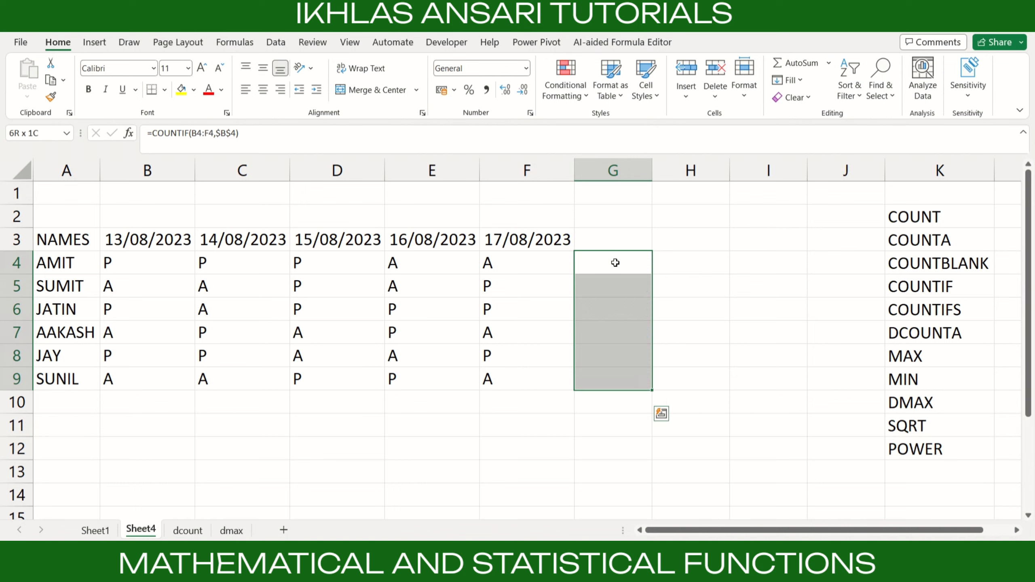
- Enter =COUNTIF(B4:F4,"P") in G4 and fill it down to G9
left_click(615, 262)
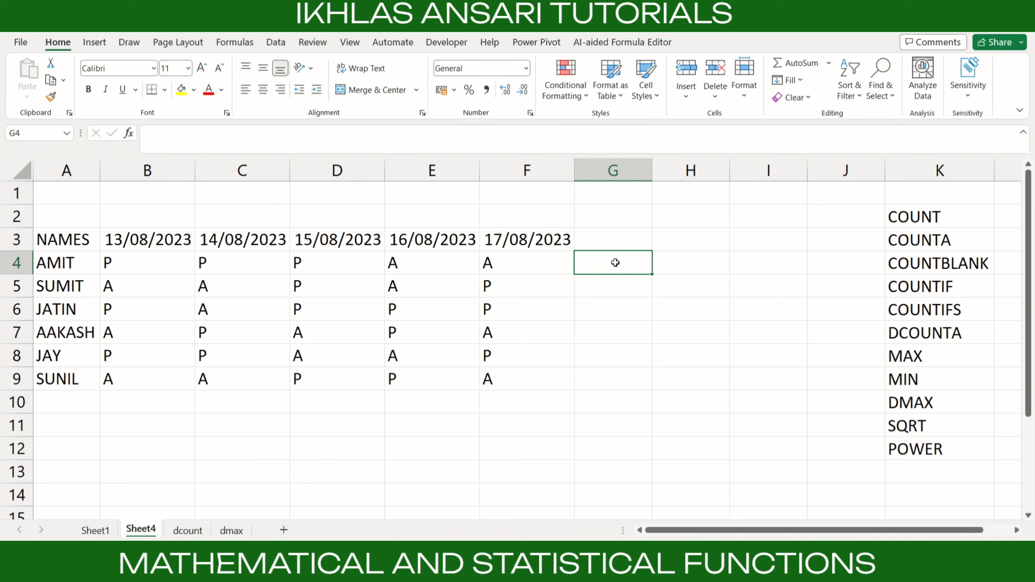
type("=COUNTIF(")
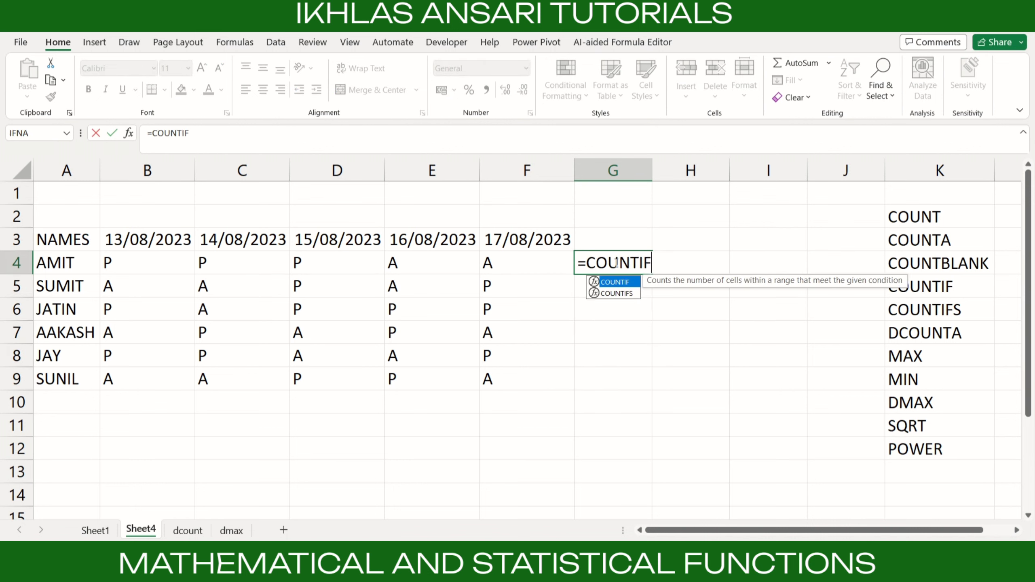
key("Left")
key("Left")
key("Left")
key("Left")
key("Left")
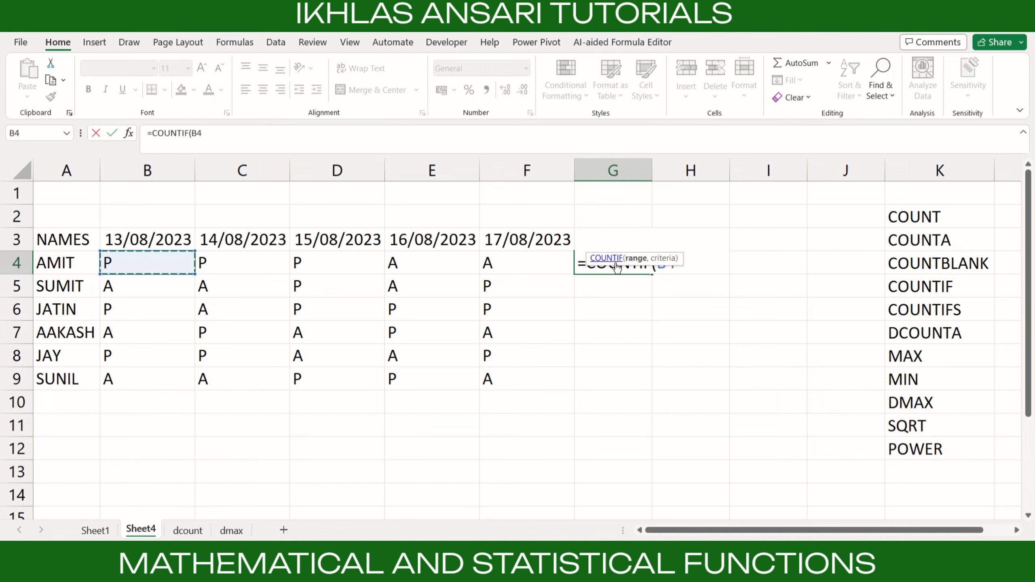
key("shift+Right")
key("shift+Right")
key("shift+Right")
key("shift+Right")
type(",")
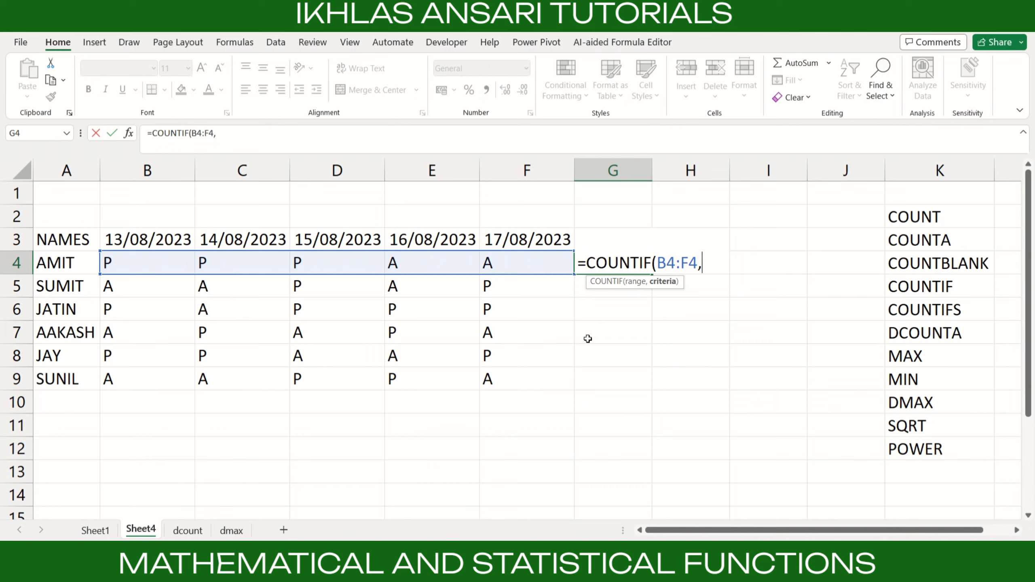
type("\"P\")")
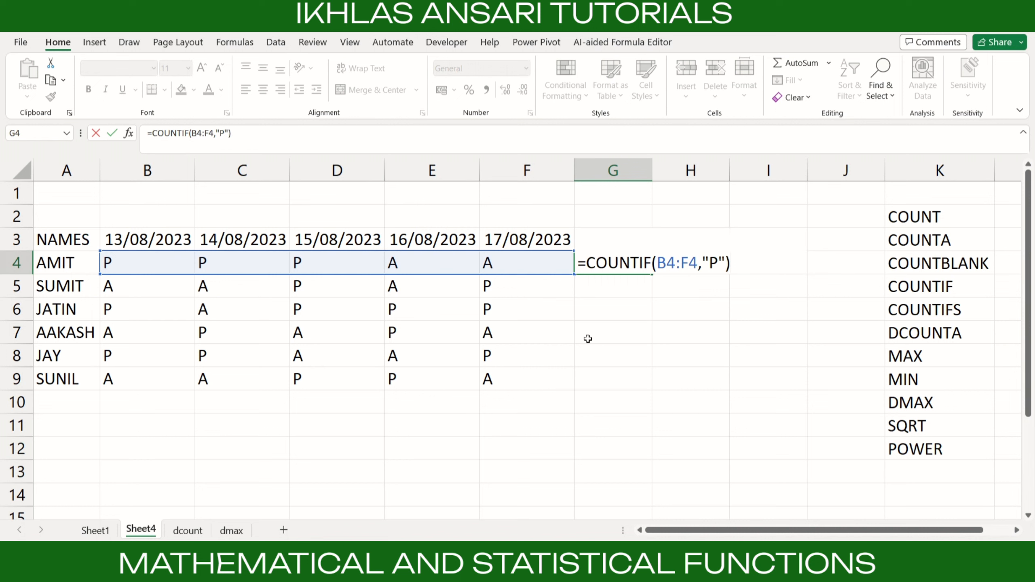
key("Return")
left_click(631, 270)
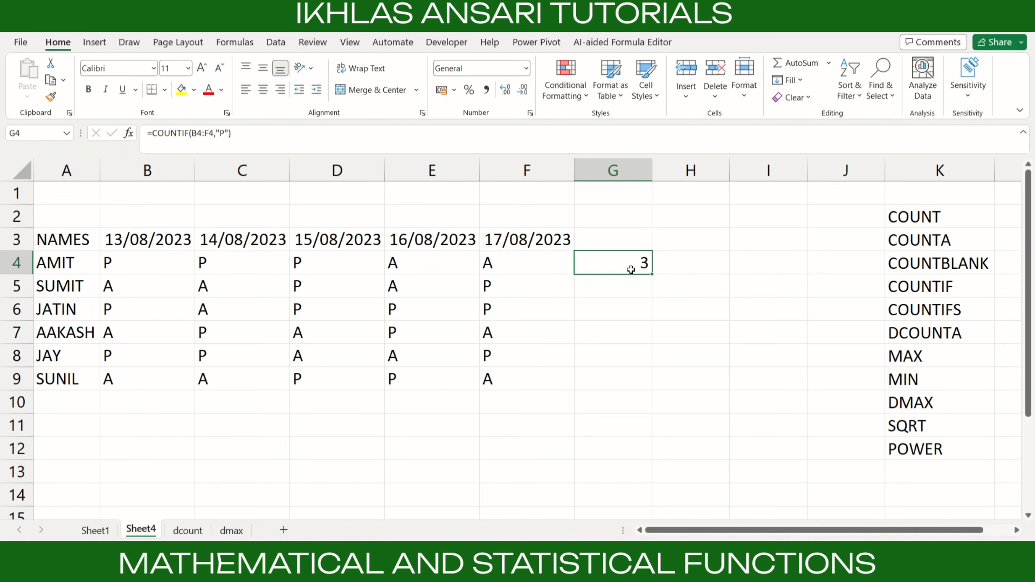
left_click_drag(652, 274, 645, 380)
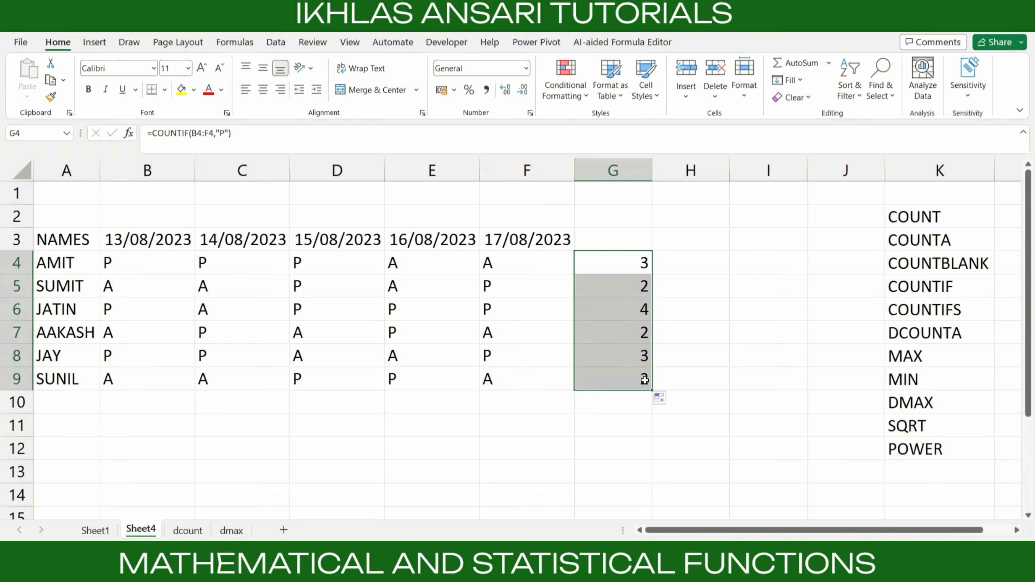
- Clear the COUNTIF formulas with the literal "P" criterion from G4:G9
left_click(606, 265)
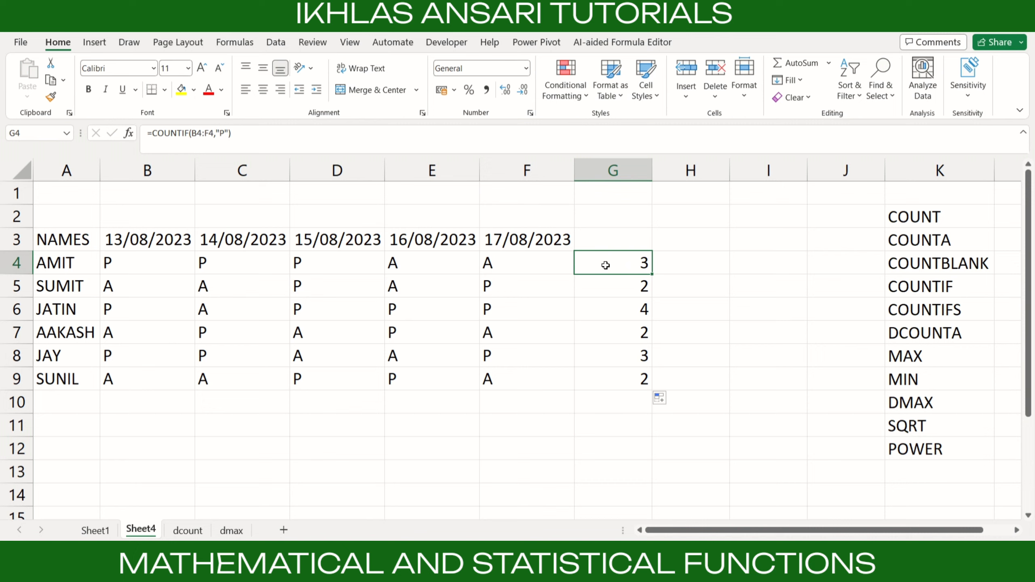
key("ctrl+shift+Down")
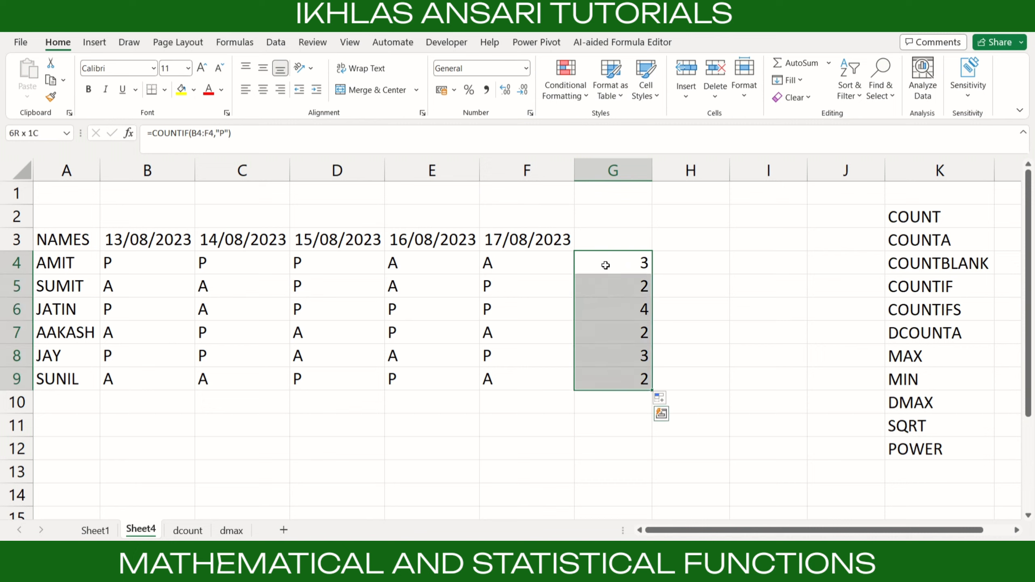
key("Delete")
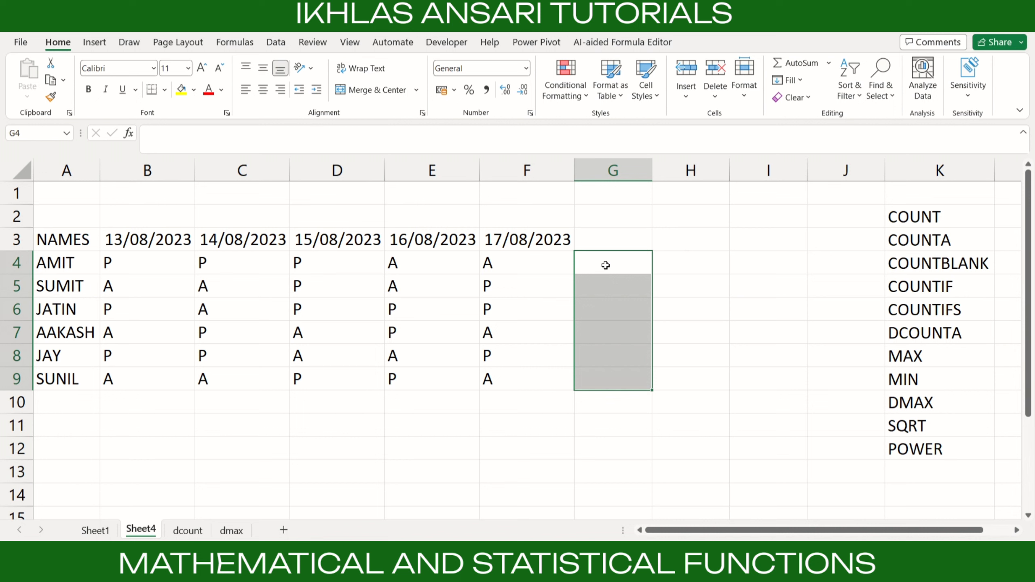
type("=CO")
key("Escape")
- Enter =COUNTIF(B4:F4,$G$3) in G4, using the empty cell above as the absolute criterion
left_click(606, 265)
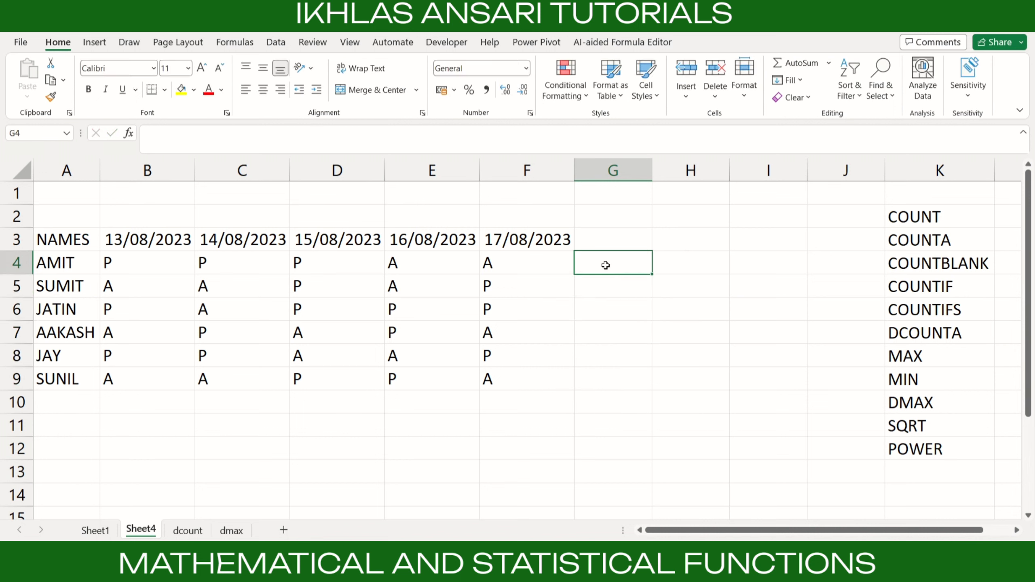
type("=COUNTIF(")
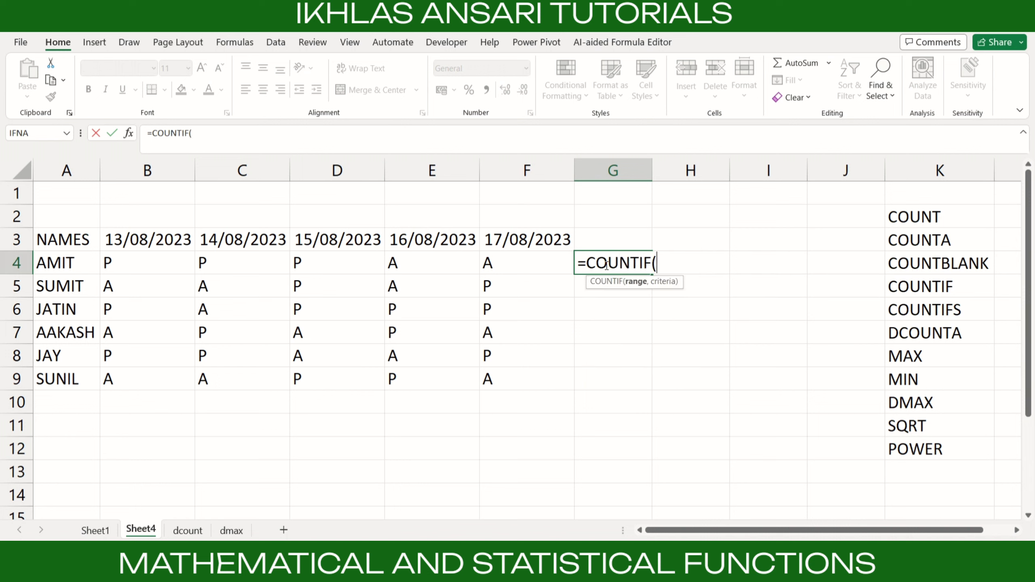
key("Left")
key("Left")
key("Left")
key("Left")
key("Left")
key("shift+Right")
key("shift+Right")
key("shift+Right")
key("shift+Right")
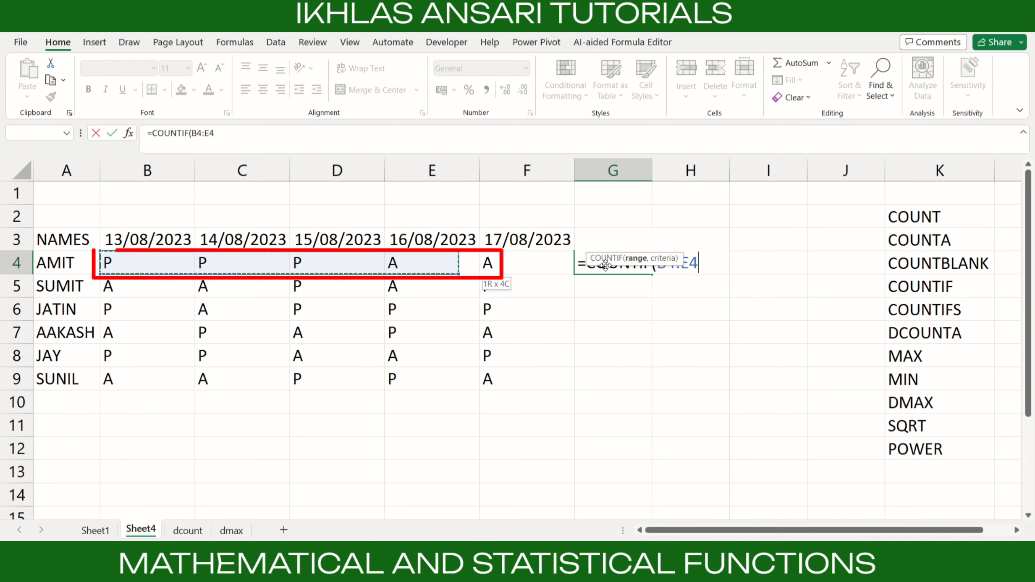
type(",")
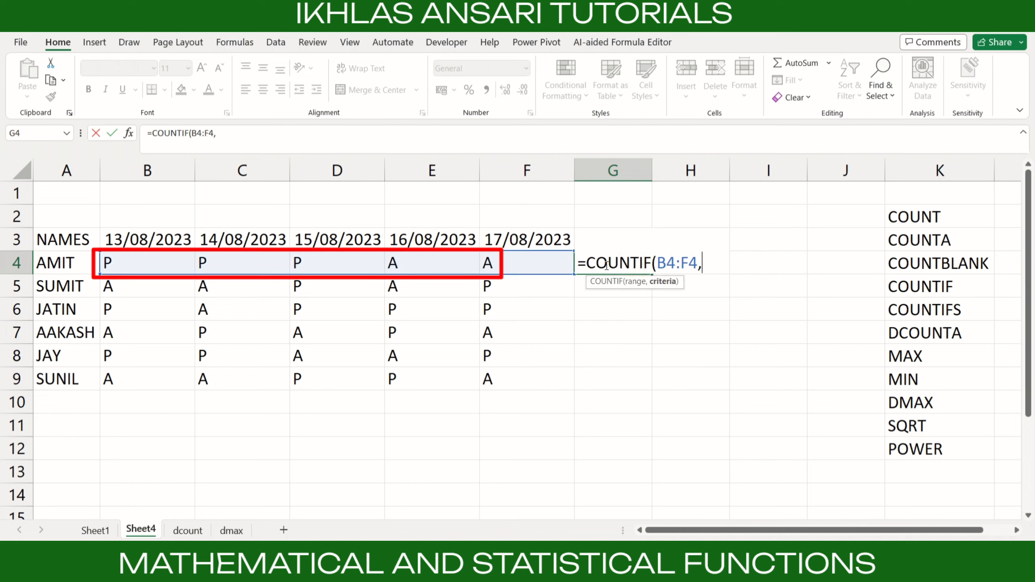
key("Up")
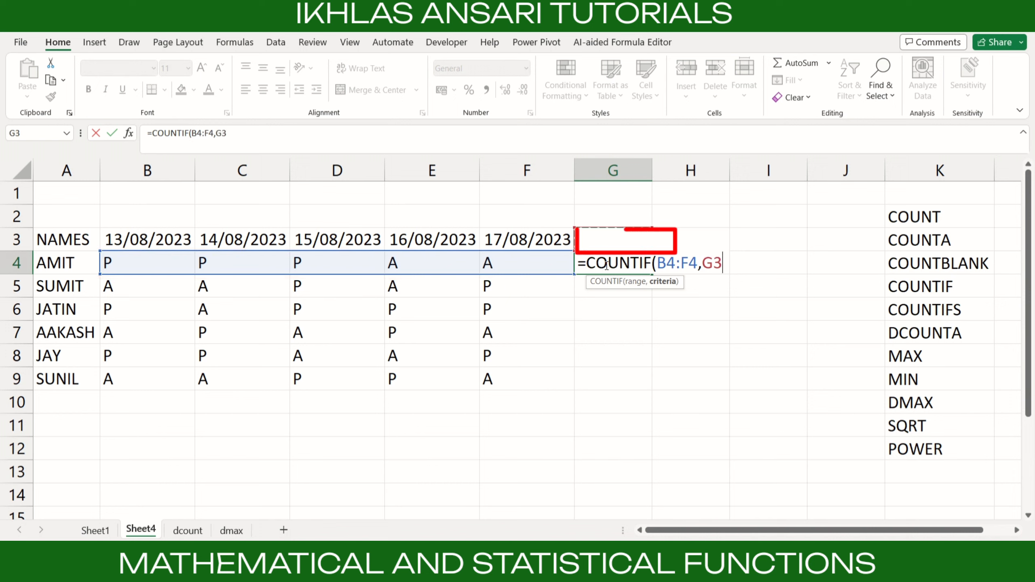
key("F4")
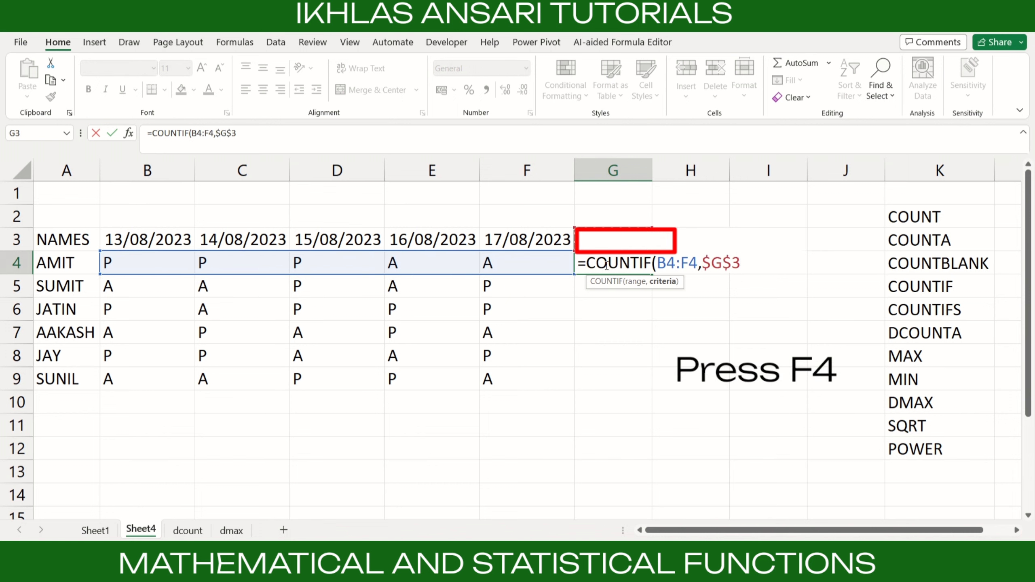
type(")")
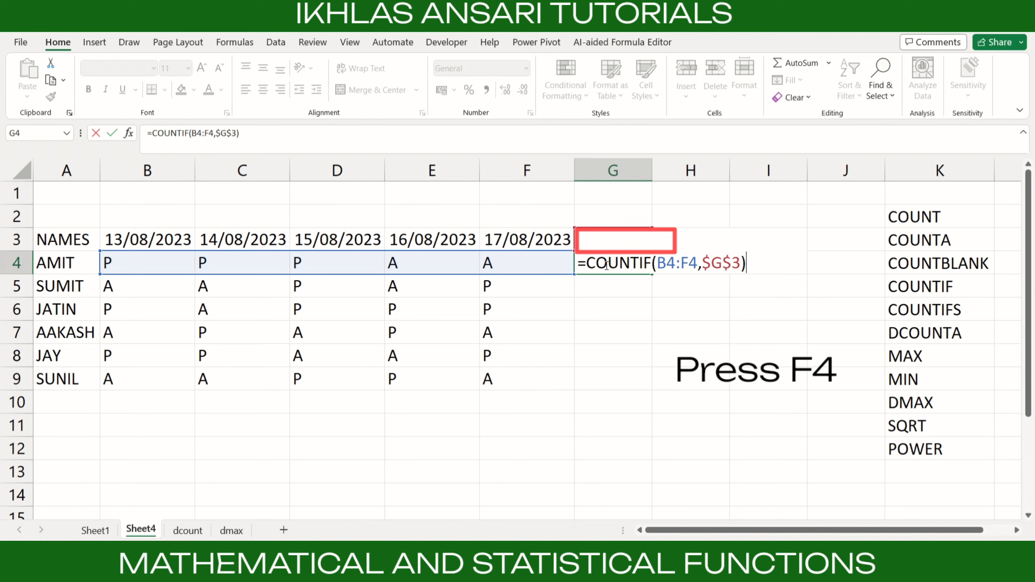
key("Return")
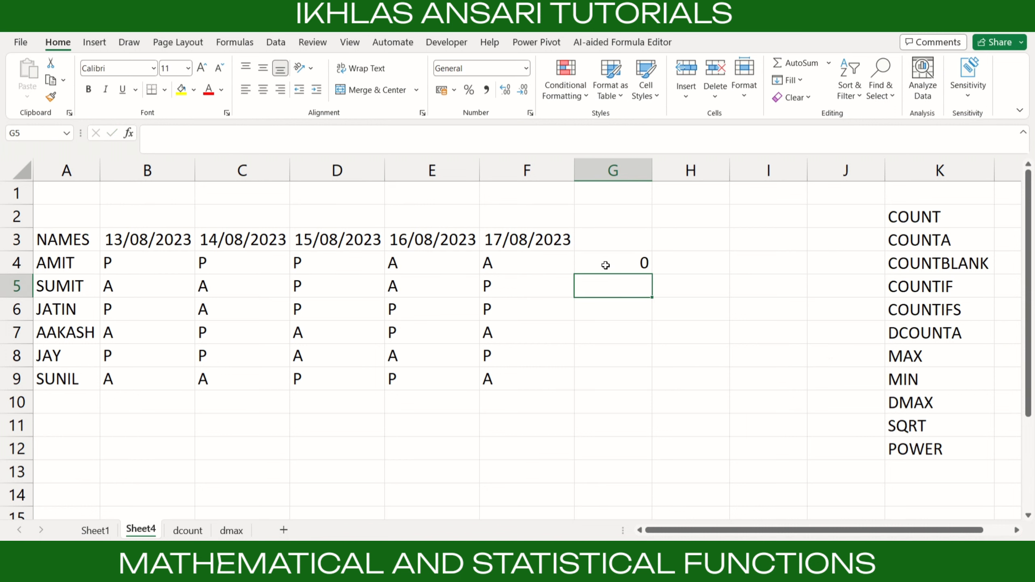
- Fill the COUNTIF formula that refers to $G$3 from G4 down to G9
left_click(602, 243)
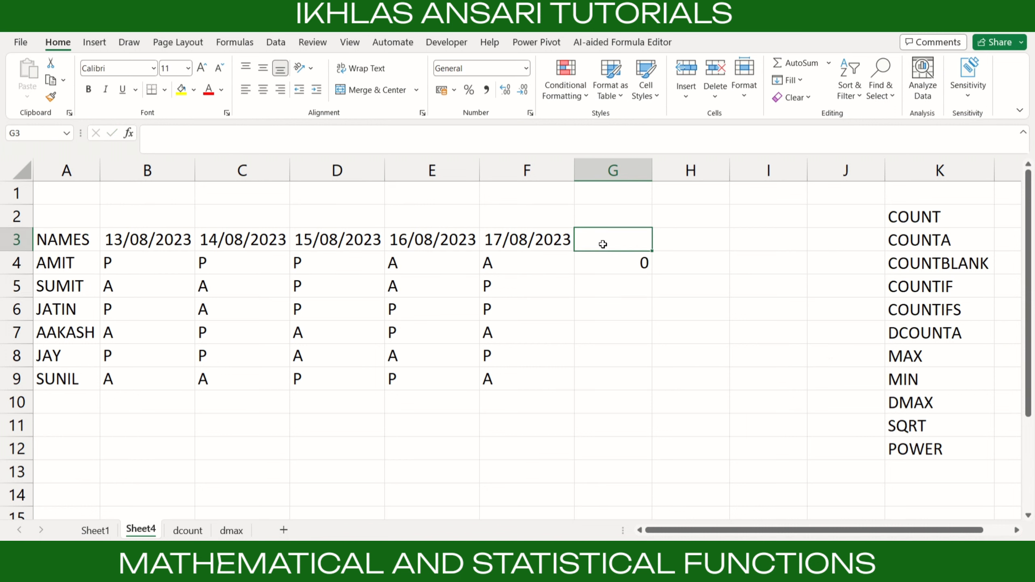
left_click(637, 261)
left_click_drag(651, 274, 650, 388)
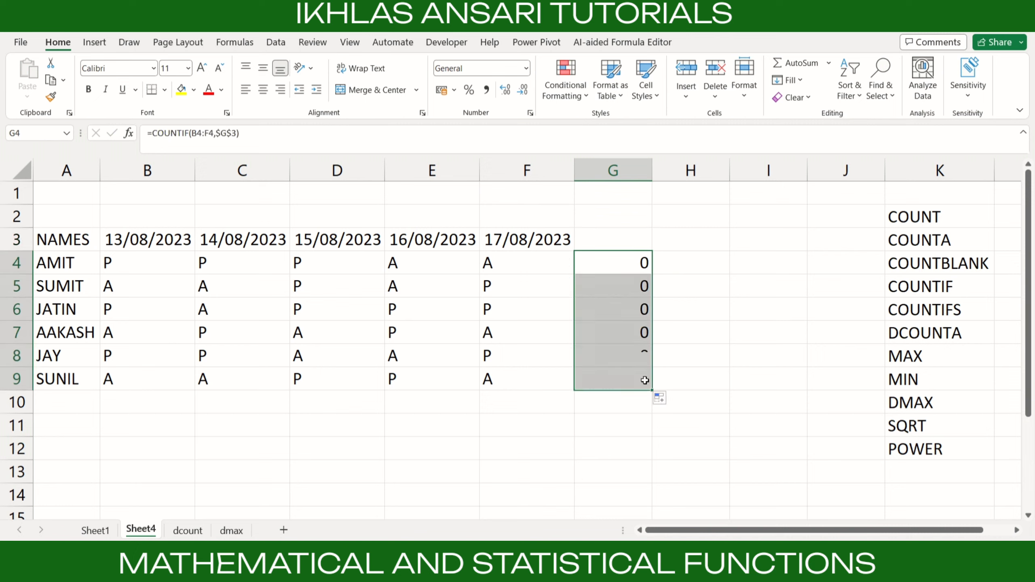
- Enter P as the COUNTIF criterion in G3 and replace it with A
left_click(619, 241)
type("P")
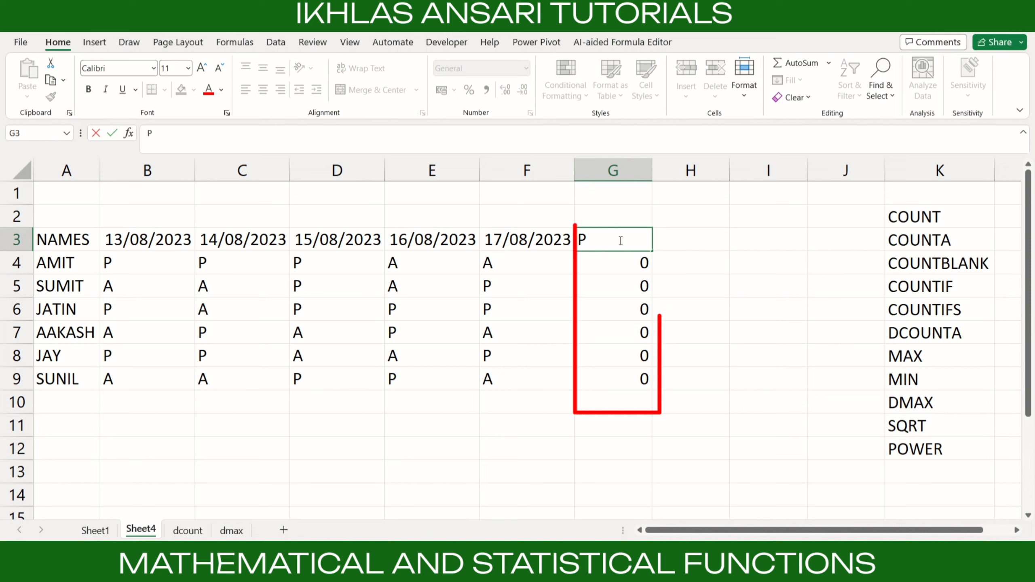
key("Return")
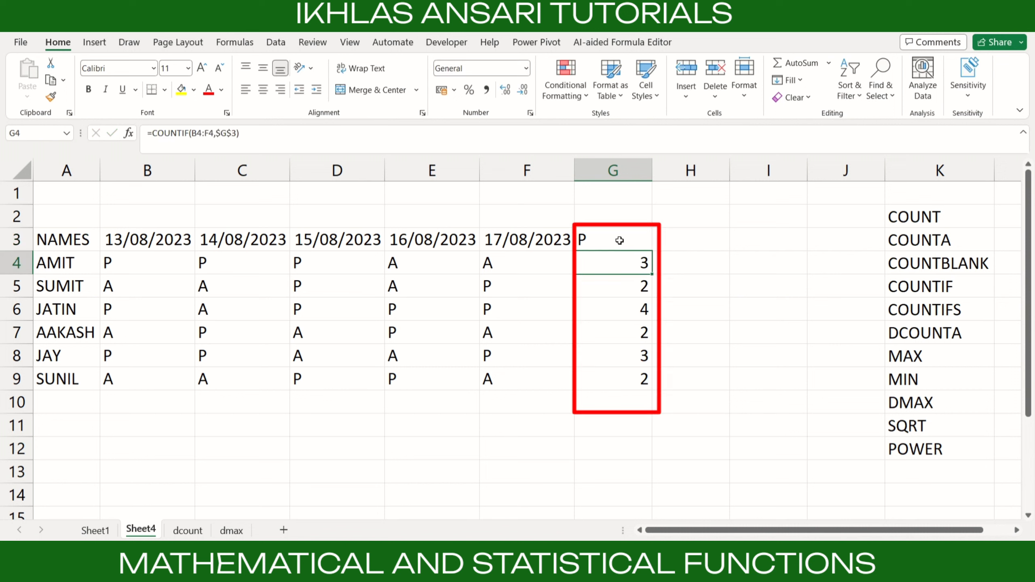
left_click(619, 241)
type("A")
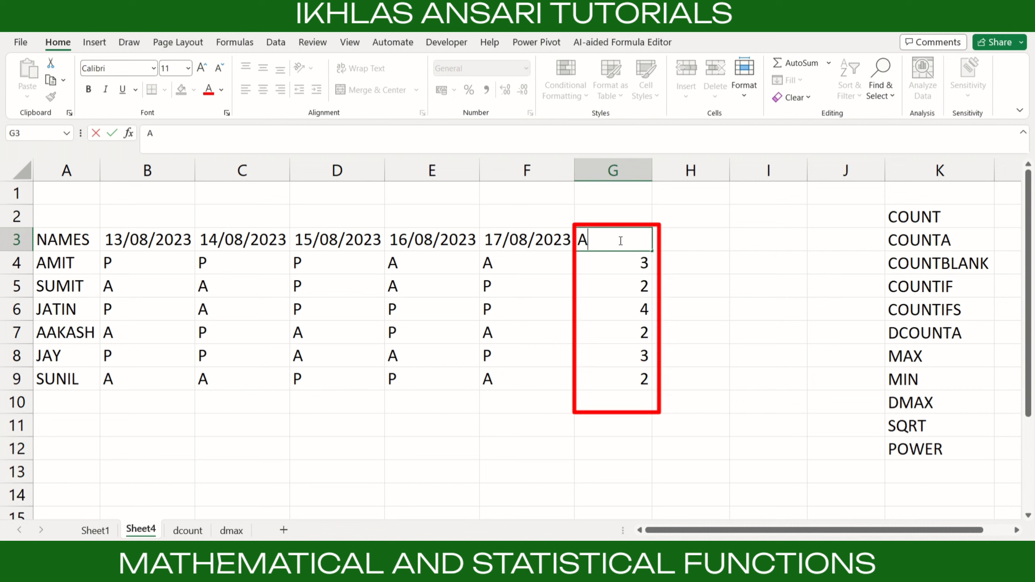
key("Return")
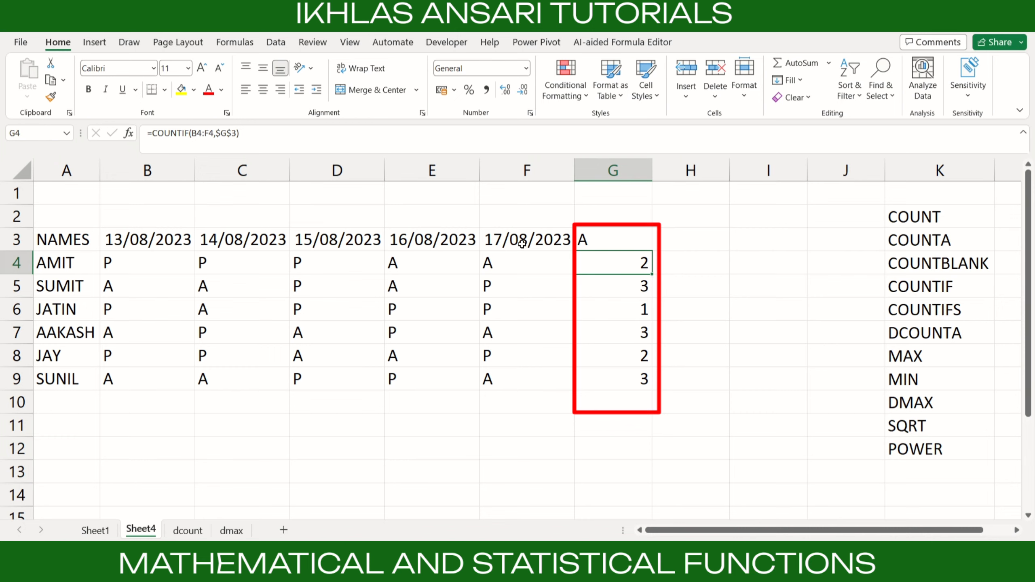
left_click(604, 241)
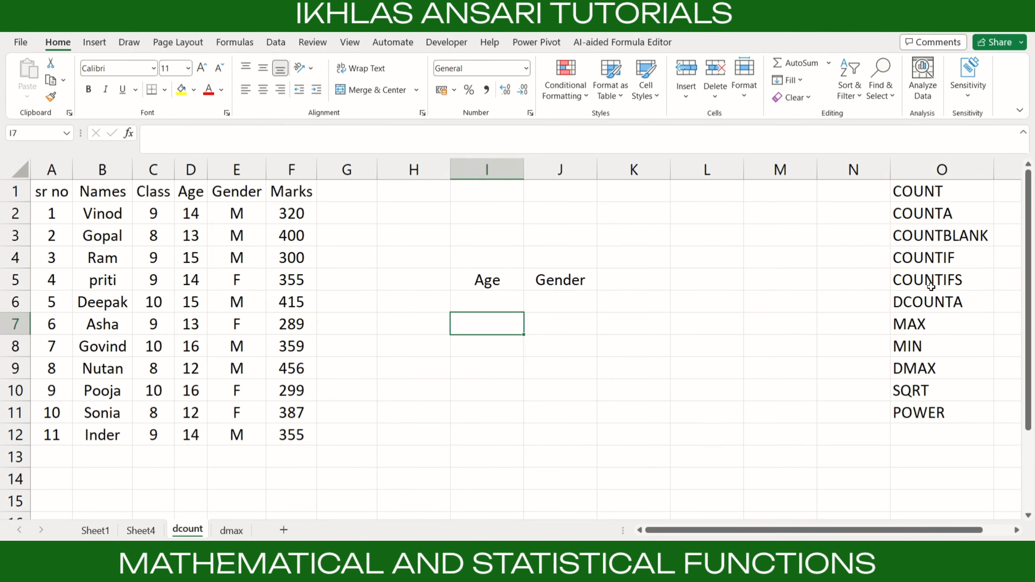
- Examine the COUNTIFS entry in the function list and the Age and Gender values in the student table
left_click(925, 281)
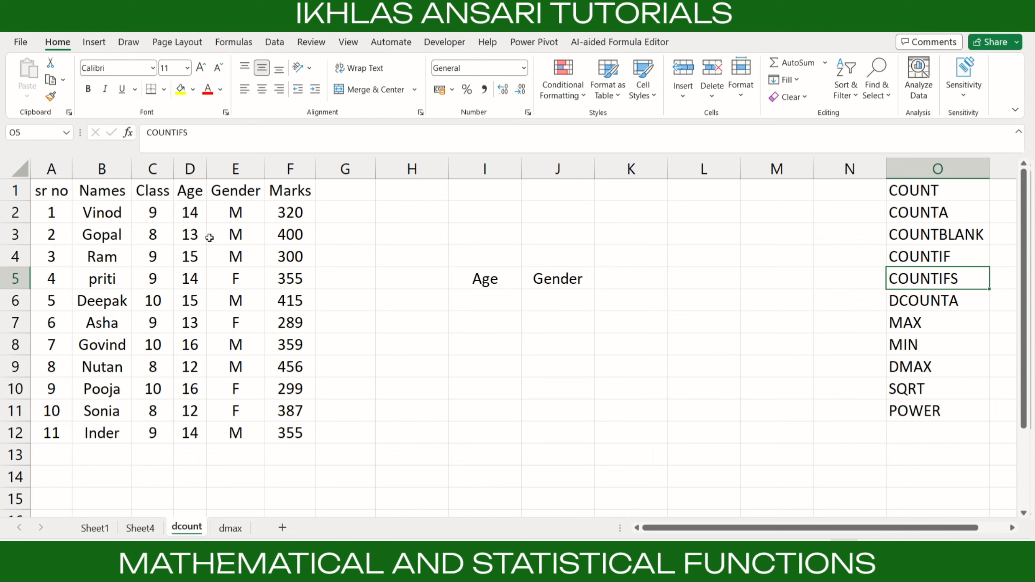
left_click(192, 218)
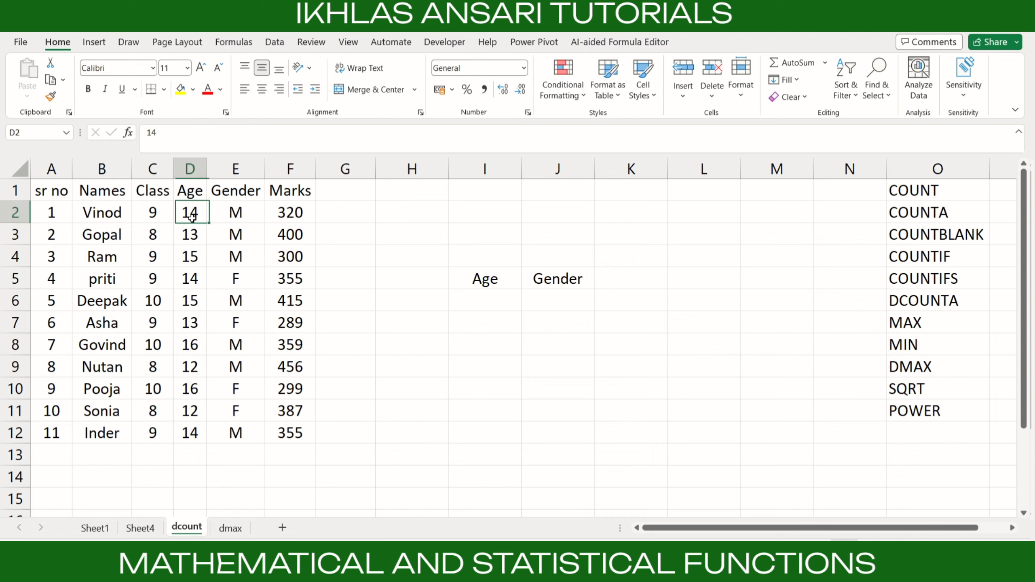
left_click(252, 216)
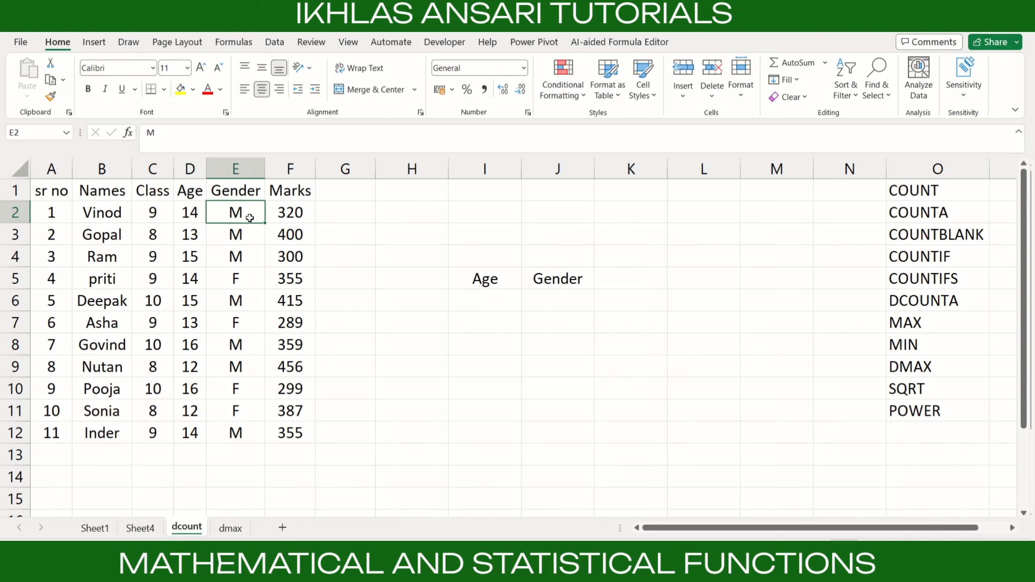
left_click(187, 215)
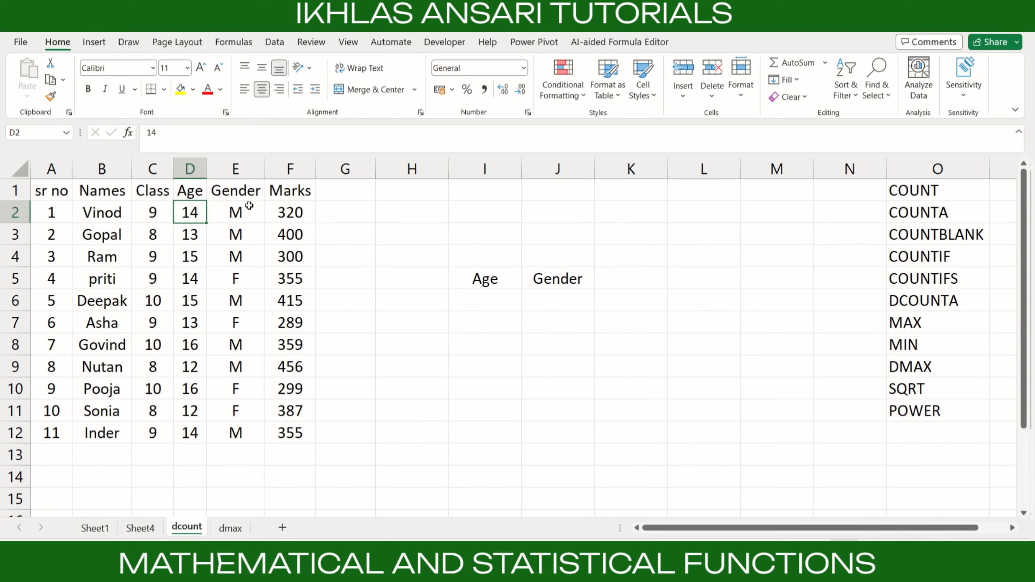
left_click(240, 214)
left_click(200, 279)
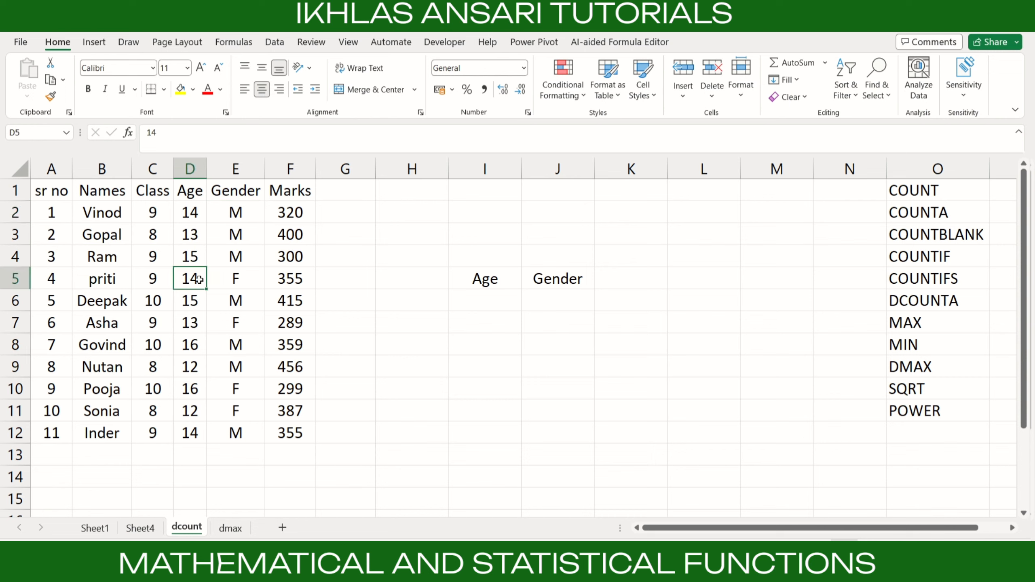
left_click(223, 280)
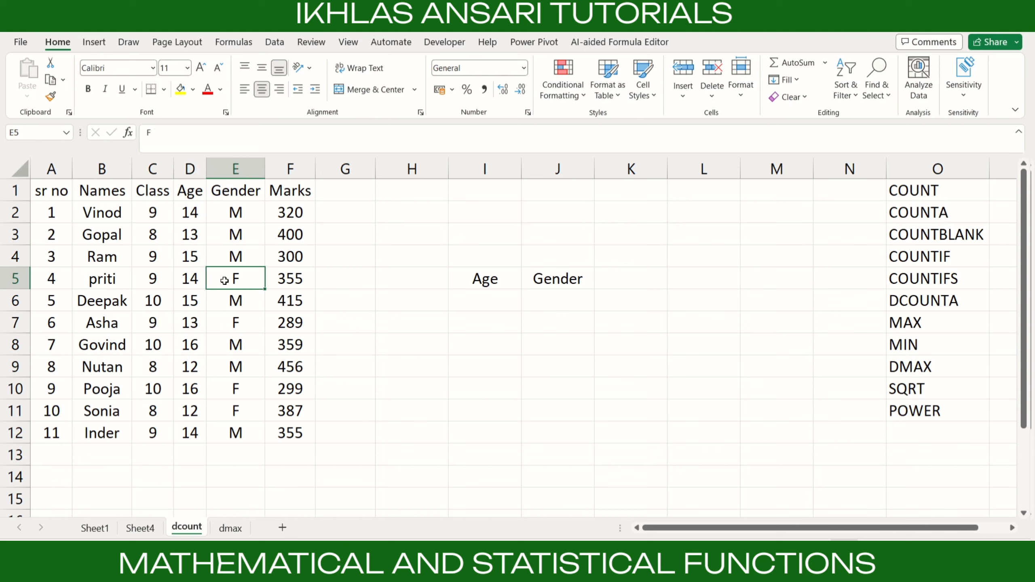
left_click(242, 433)
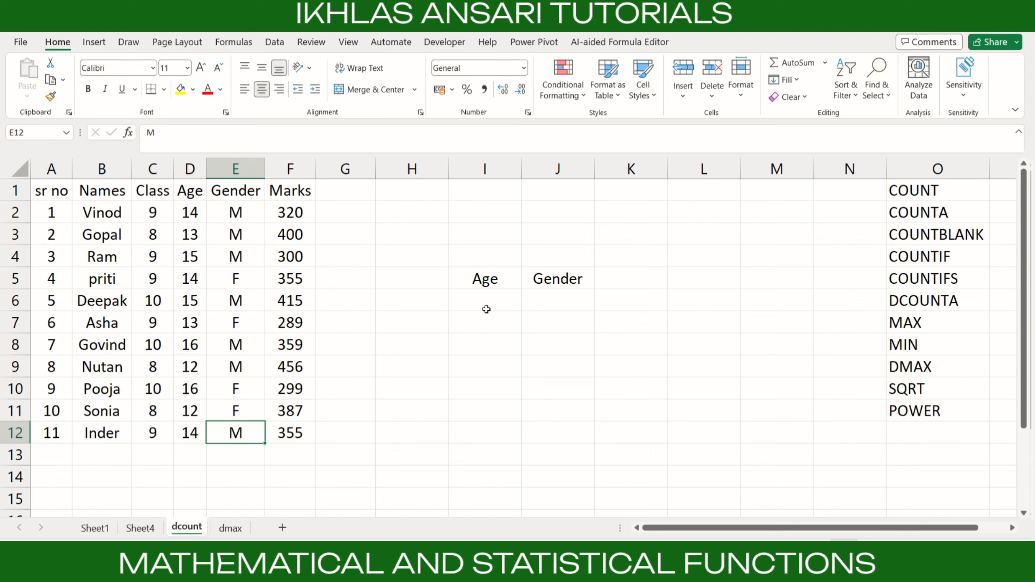
- Start a COUNTIFS formula in I7 with age range D2:D12 and criterion cell I6 as the first condition
left_click(484, 324)
type("=COUNTIF")
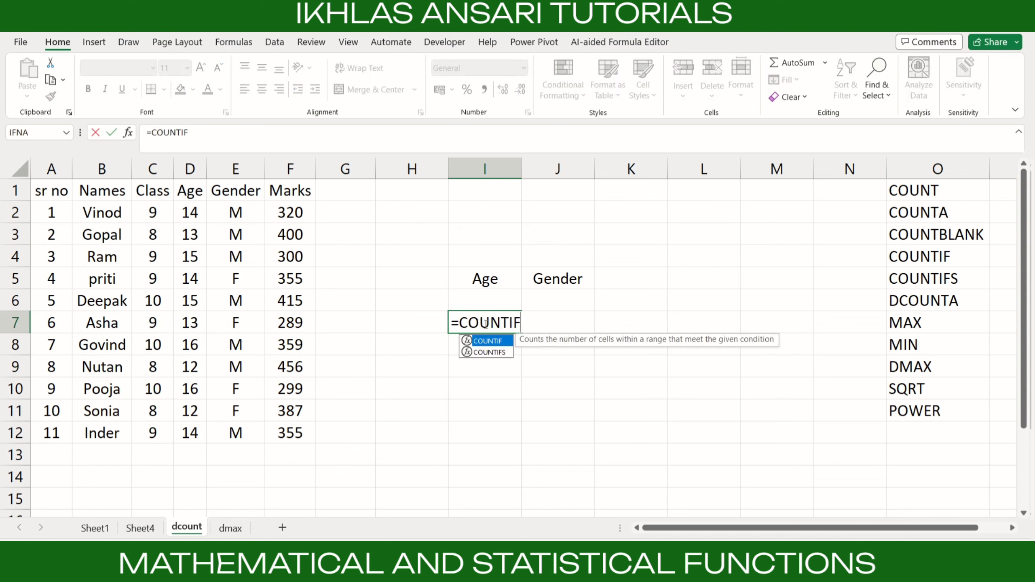
type("S(")
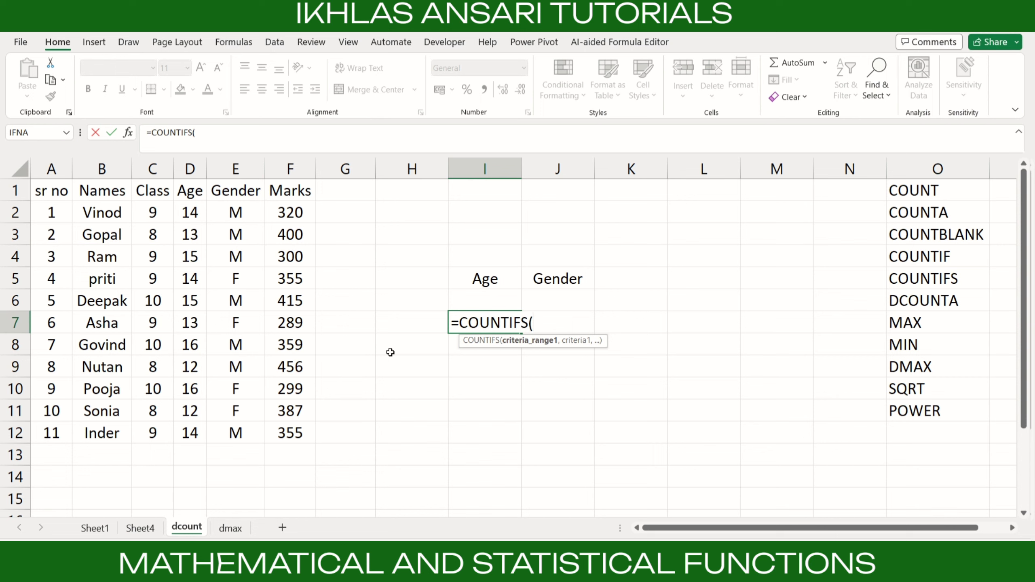
left_click(190, 210)
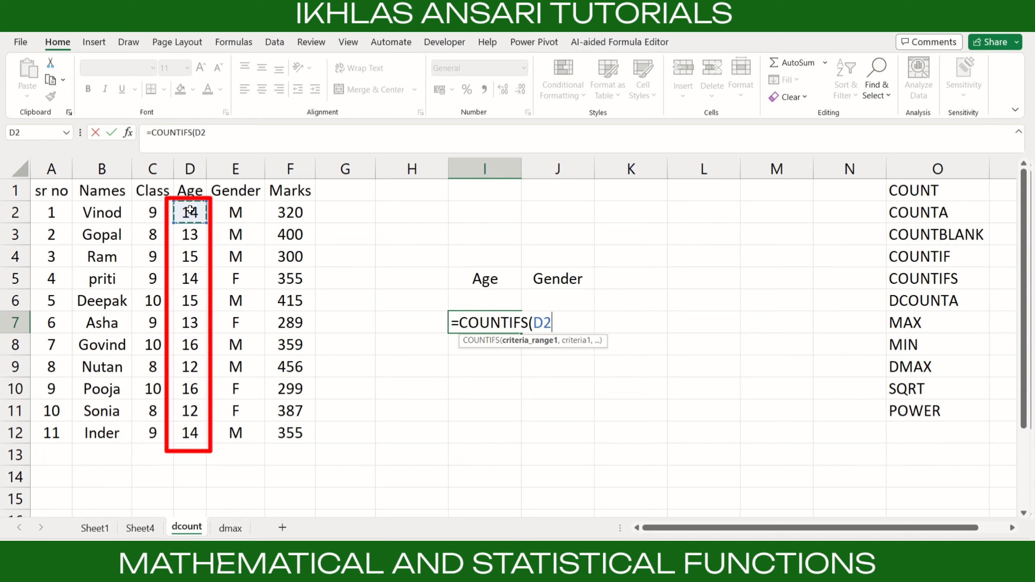
key("ctrl+shift+Down")
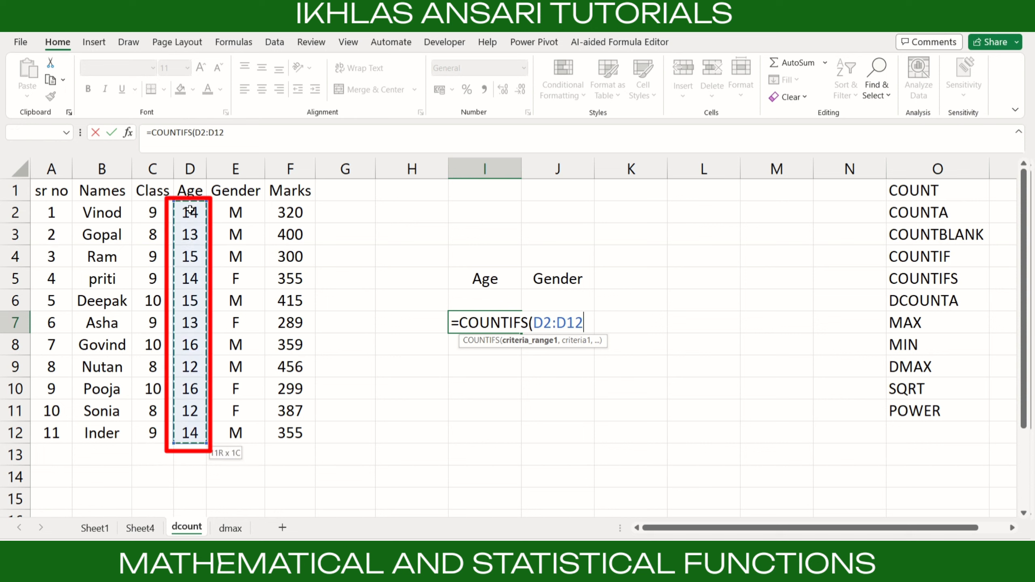
type(",")
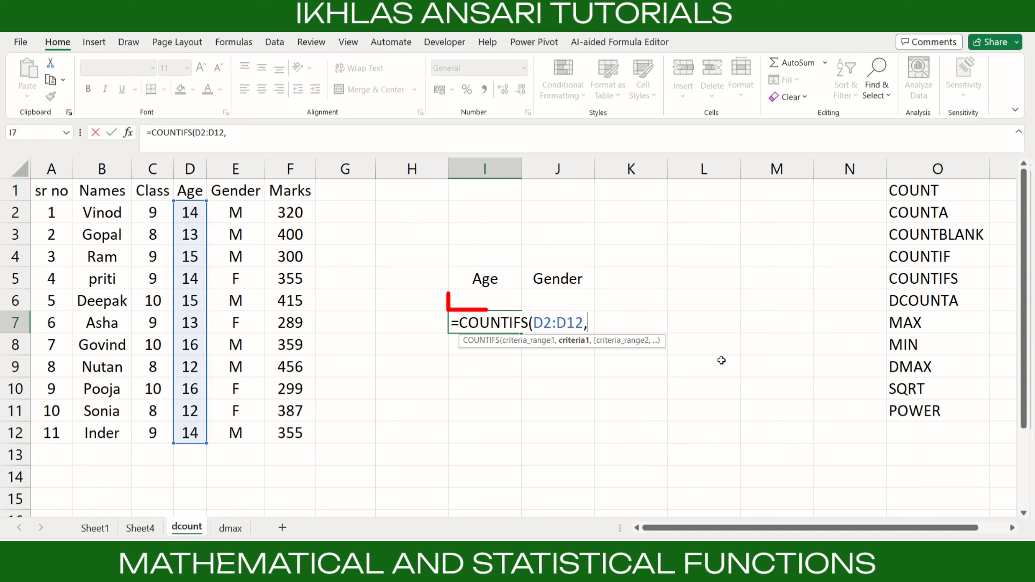
left_click(483, 297)
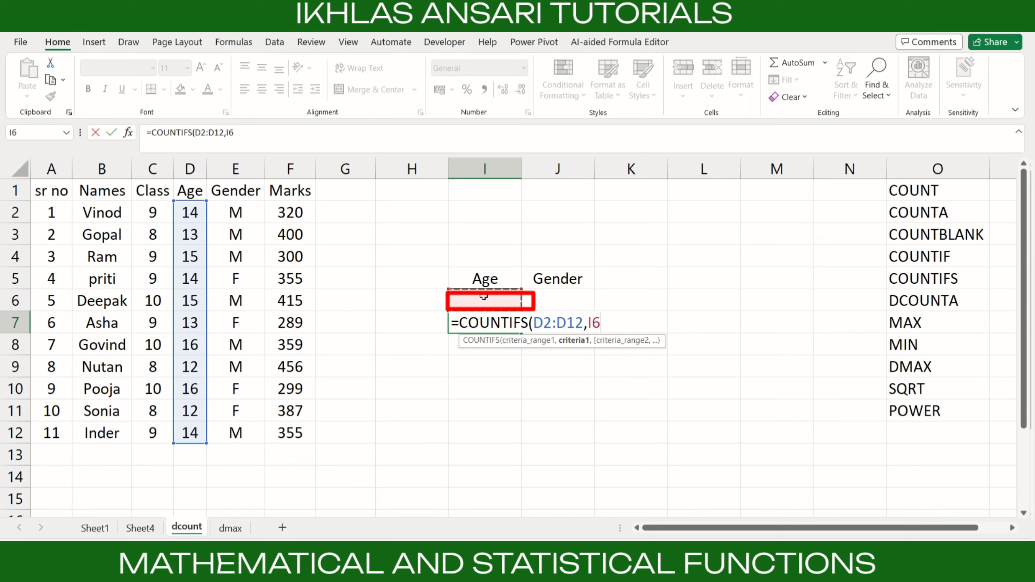
type(",")
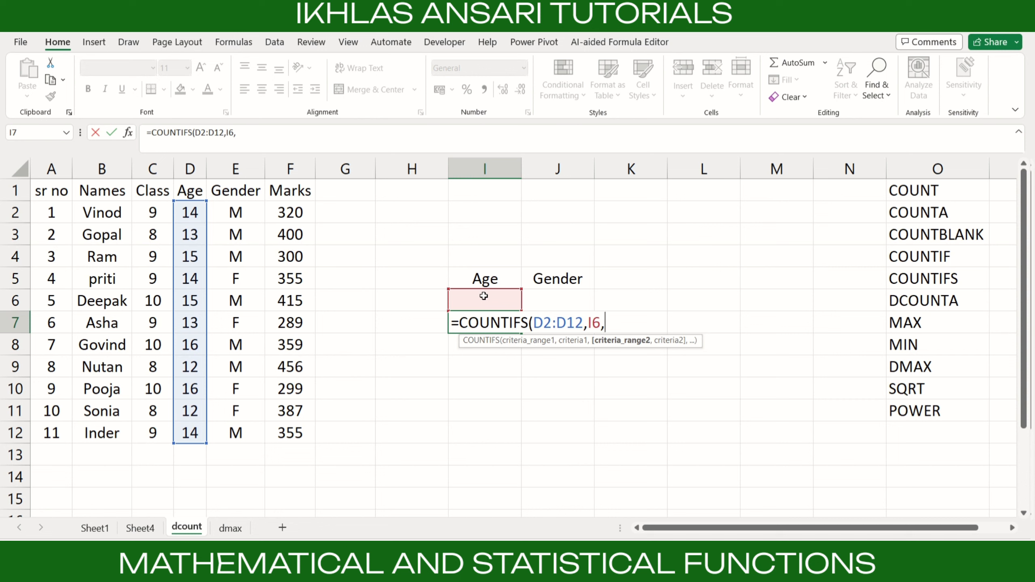
- Complete the COUNTIFS formula in I7 with gender range E2:E12 and criterion cell J6 as the second condition
left_click(228, 209)
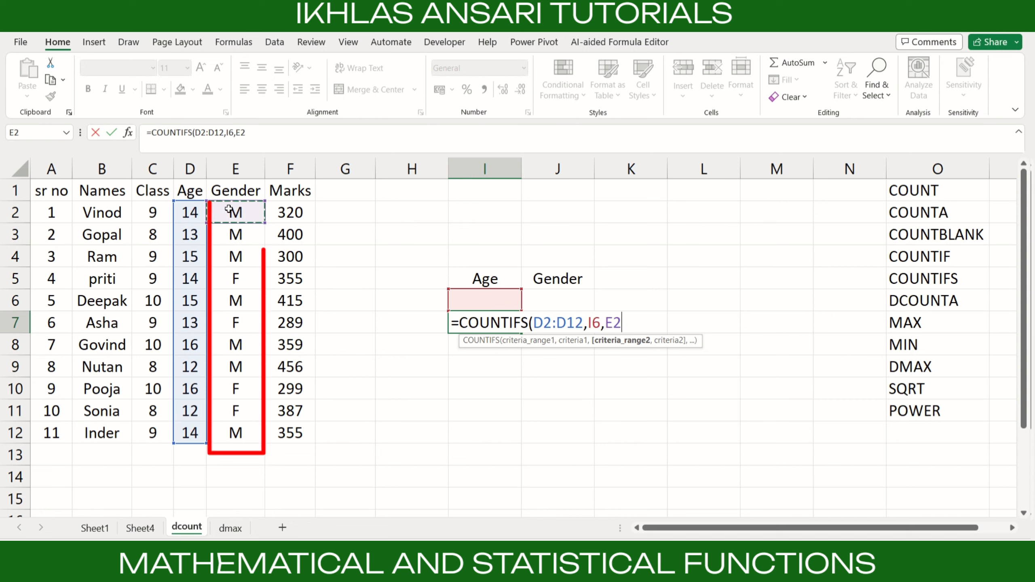
key("ctrl+shift+Down")
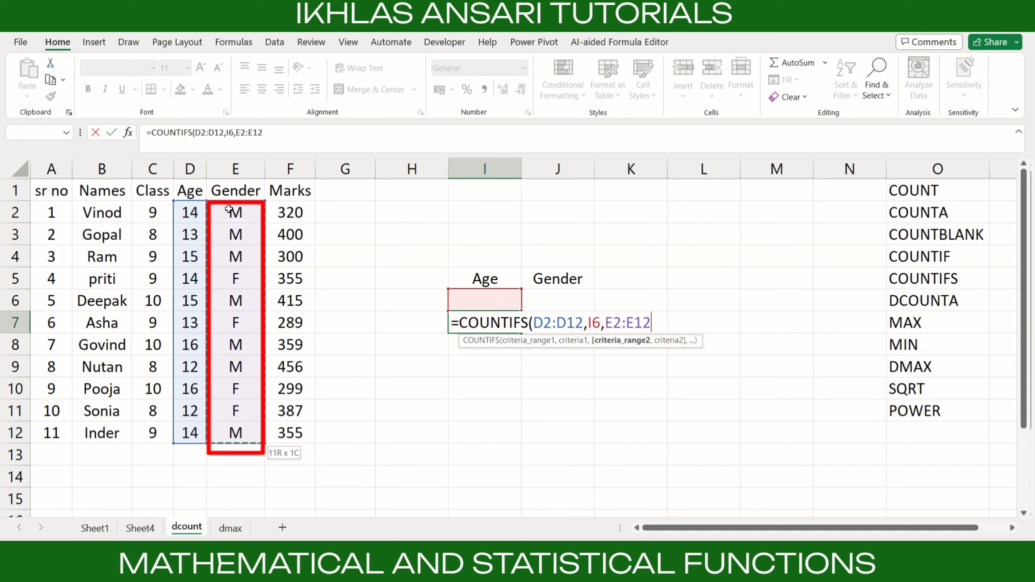
type(",")
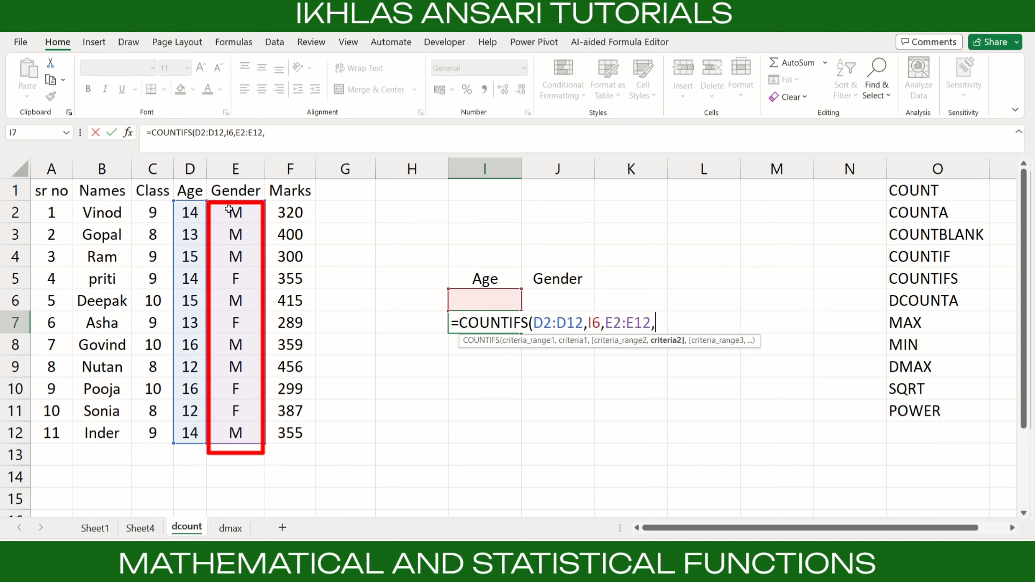
left_click(575, 297)
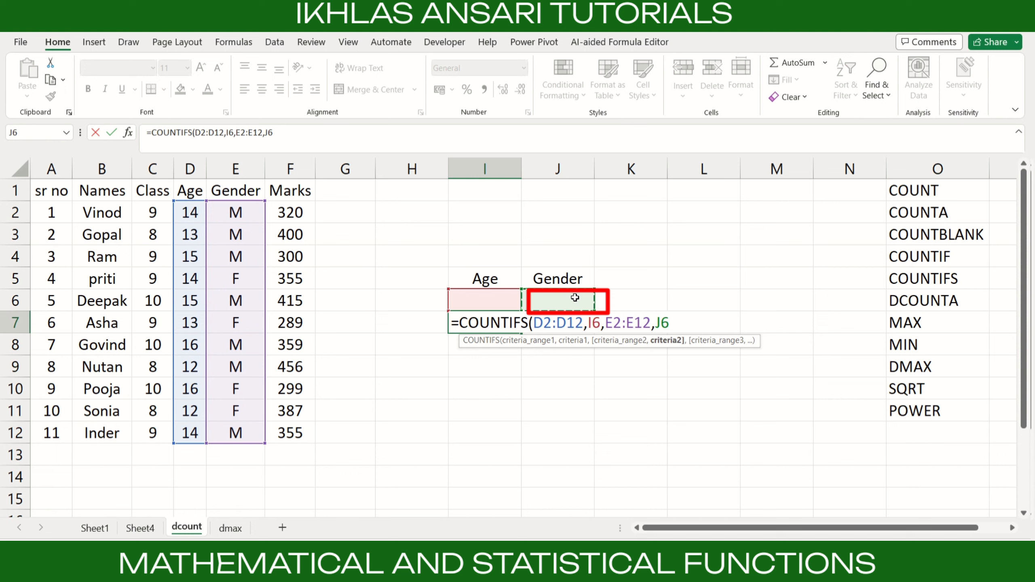
type(")")
key("Return")
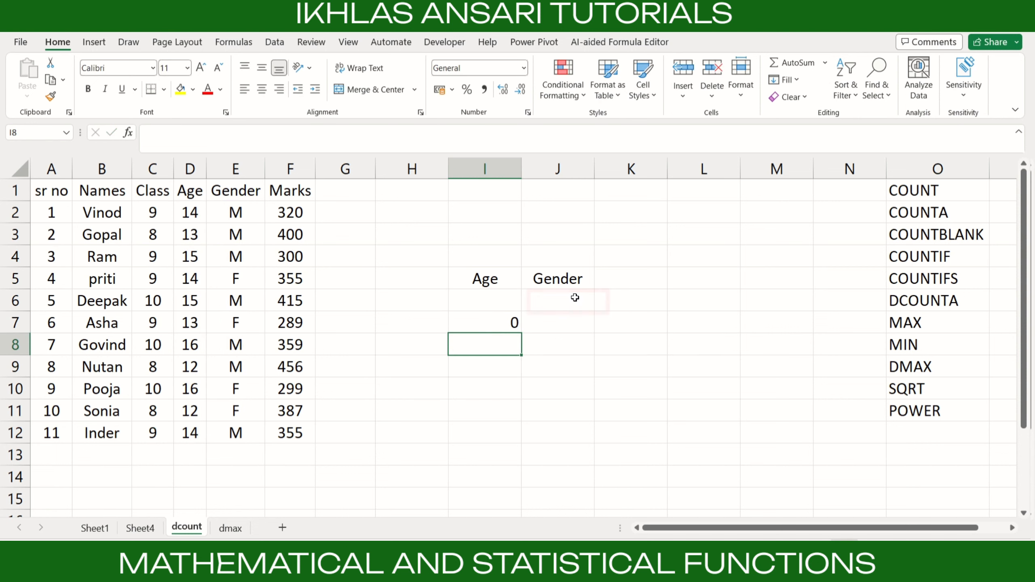
- Enter 14 in I6 and M in J6 as criteria, and centre the COUNTIFS result in I7 horizontally and vertically
left_click(492, 300)
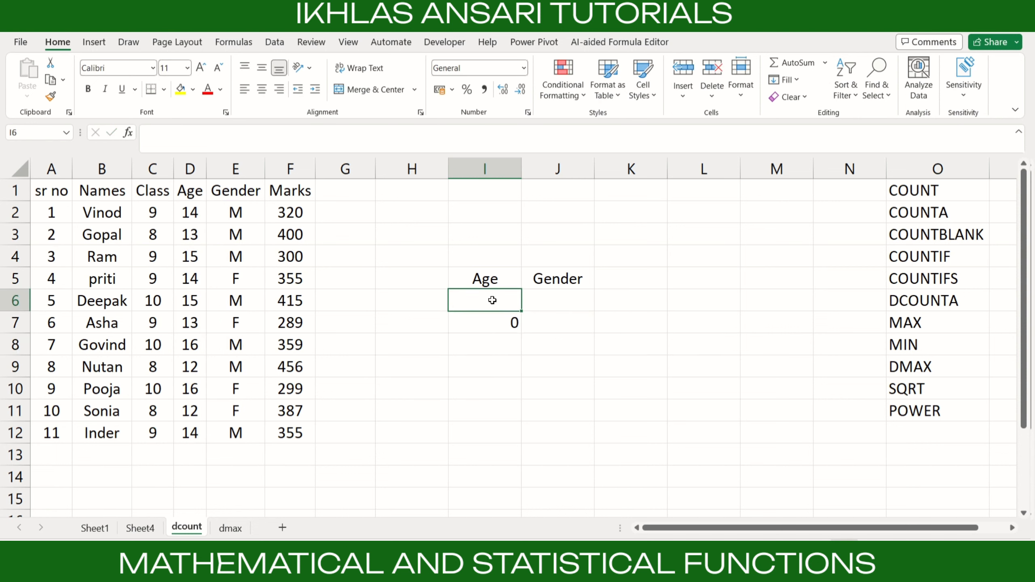
type("14")
key("Tab")
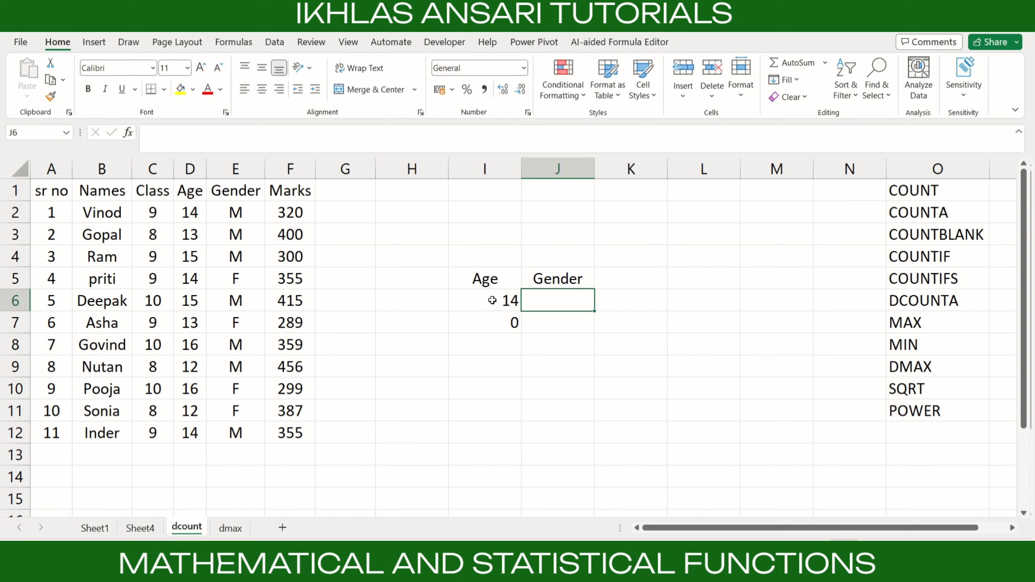
type("M")
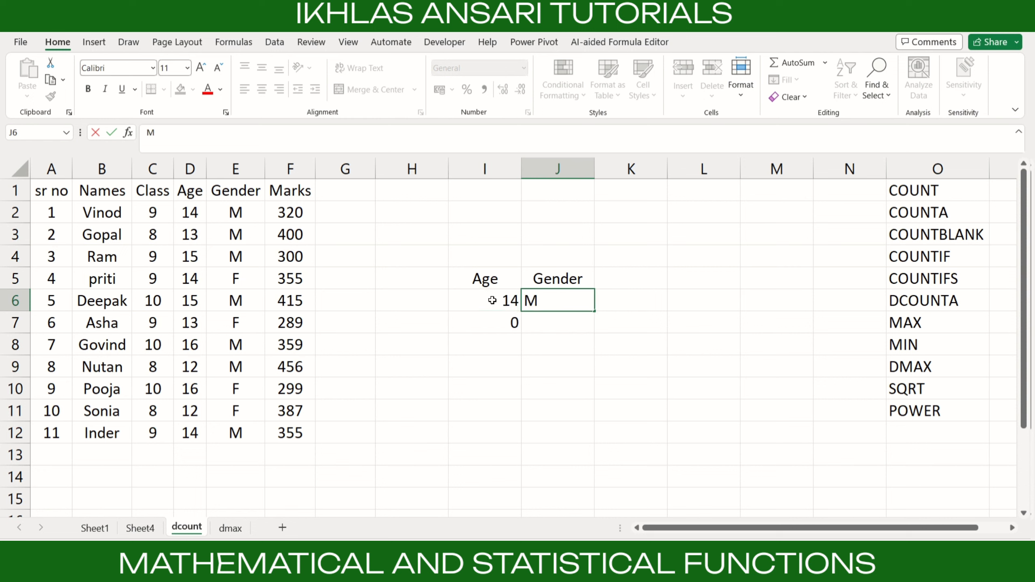
key("Return")
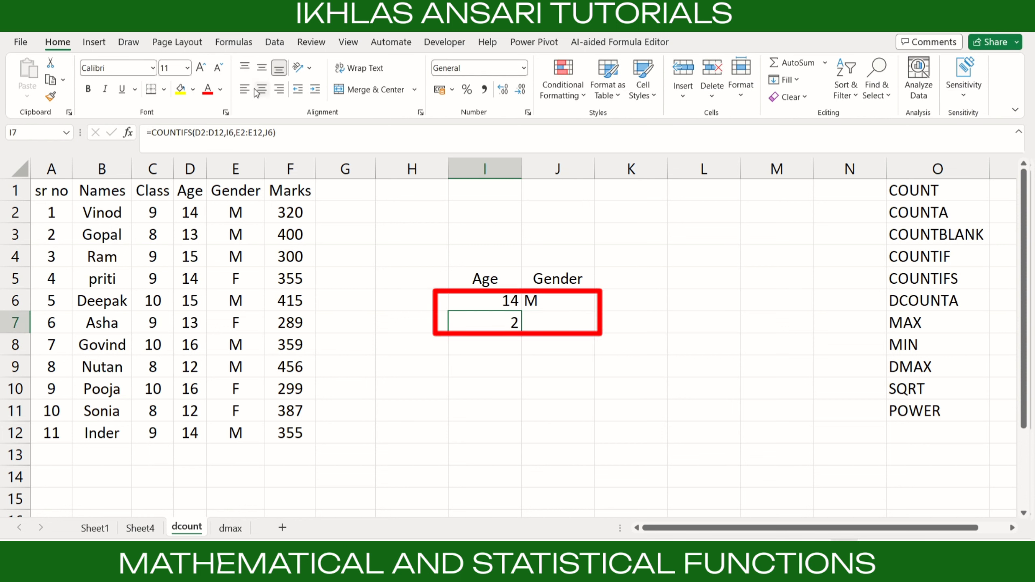
left_click(262, 67)
left_click(262, 90)
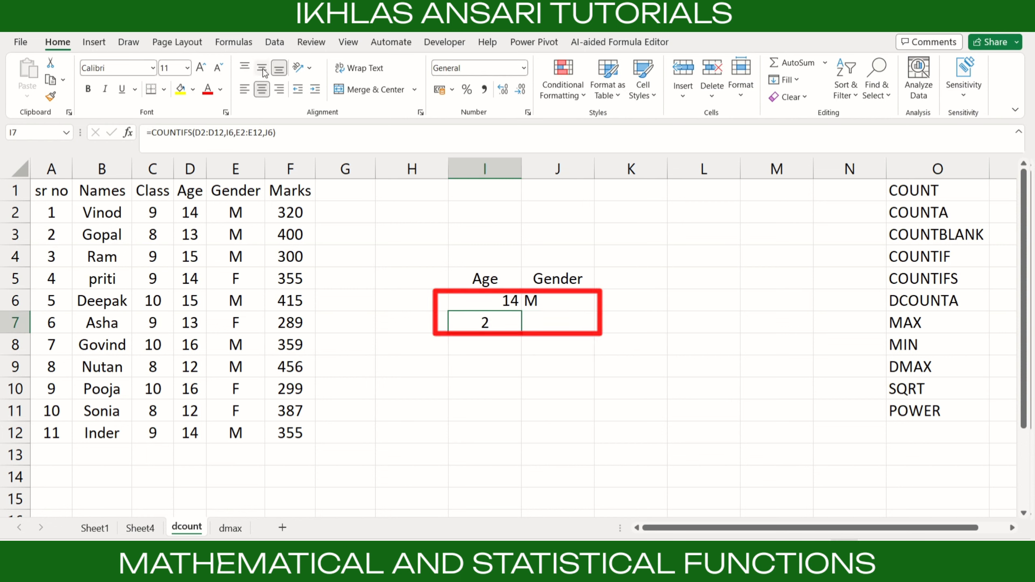
- Change the gender criterion in J6 to F and check the count against the age and gender values in row 5
left_click(550, 302)
type("F")
key("Return")
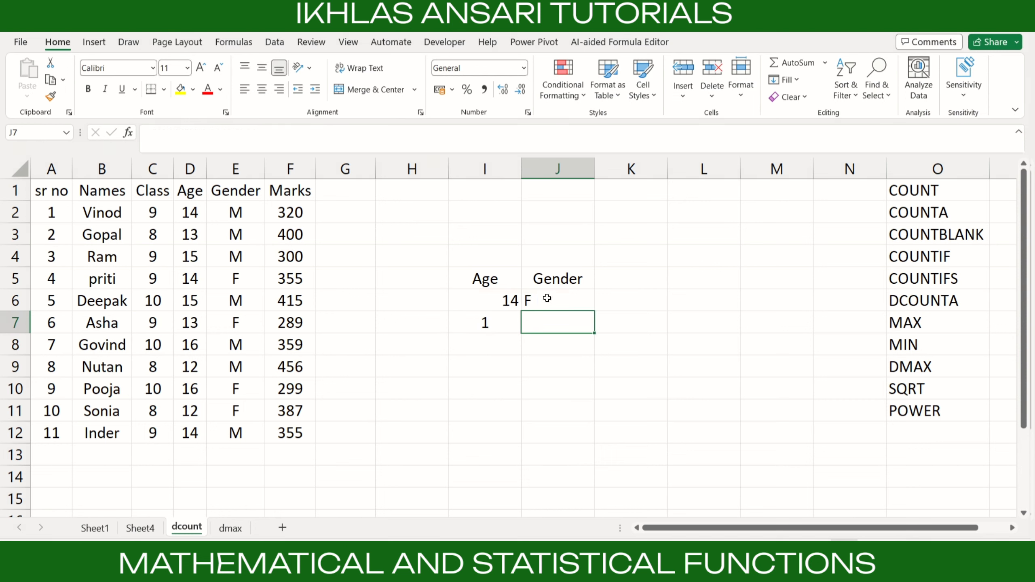
left_click(535, 298)
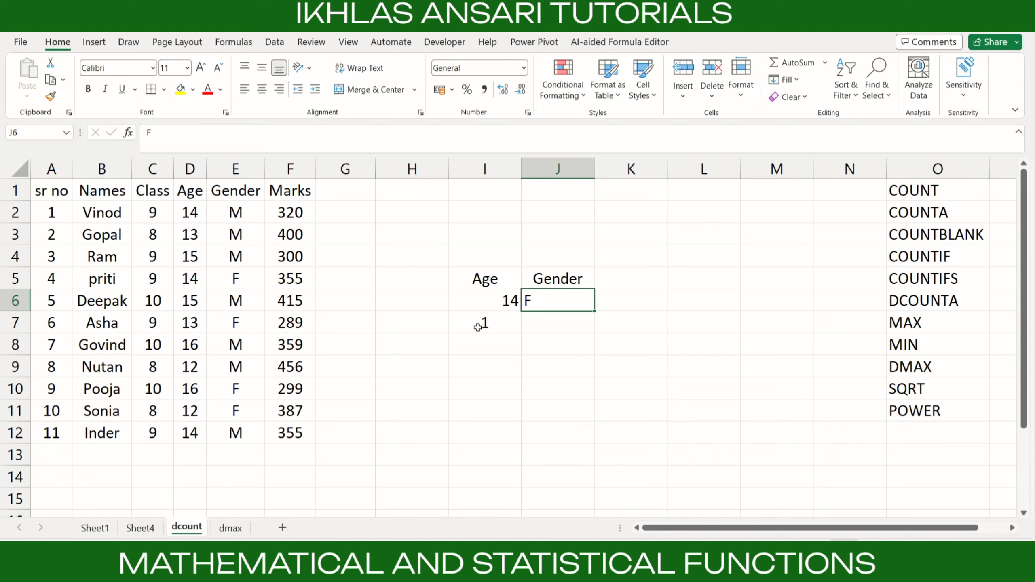
left_click(482, 319)
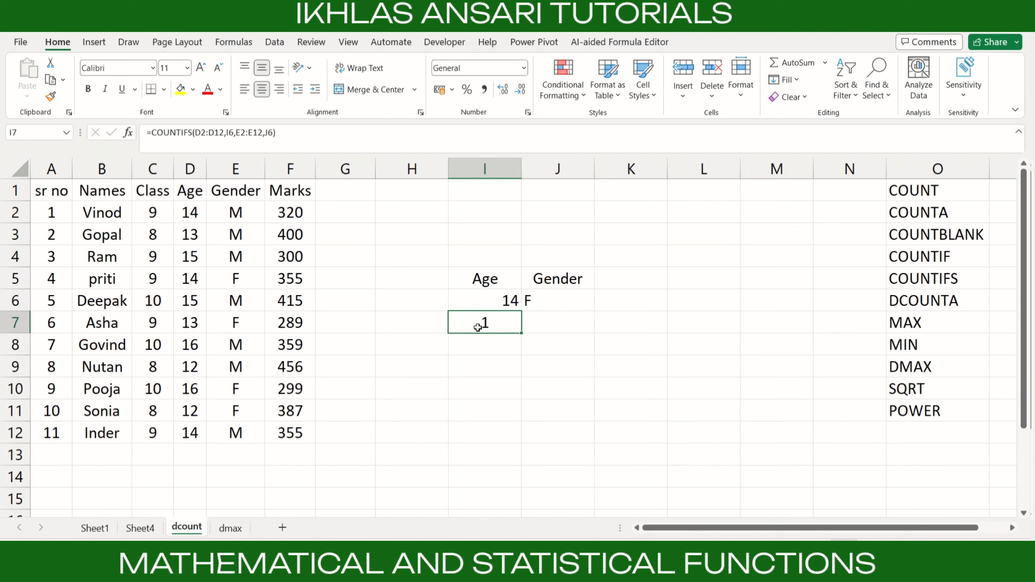
left_click(198, 213)
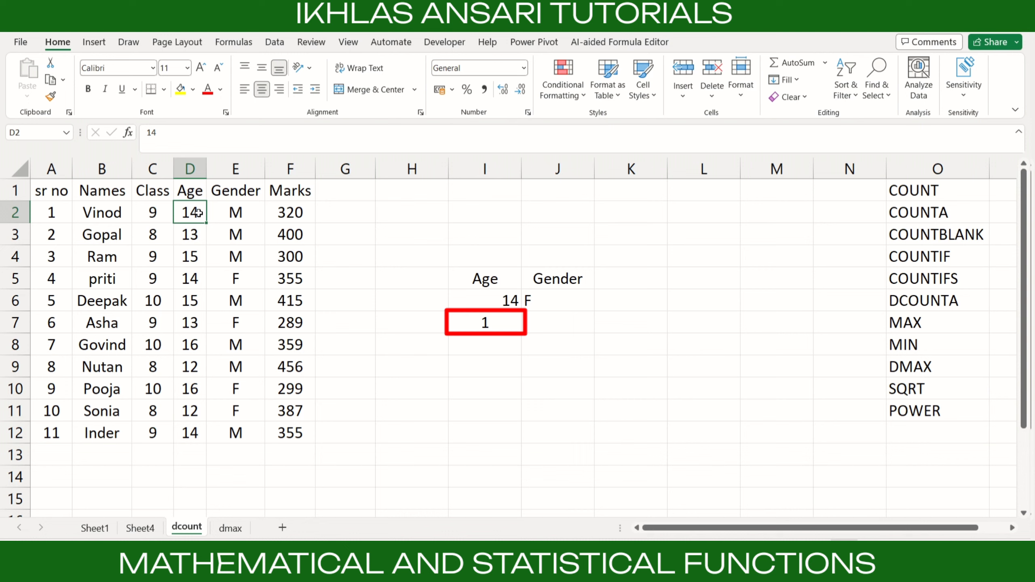
left_click(198, 278)
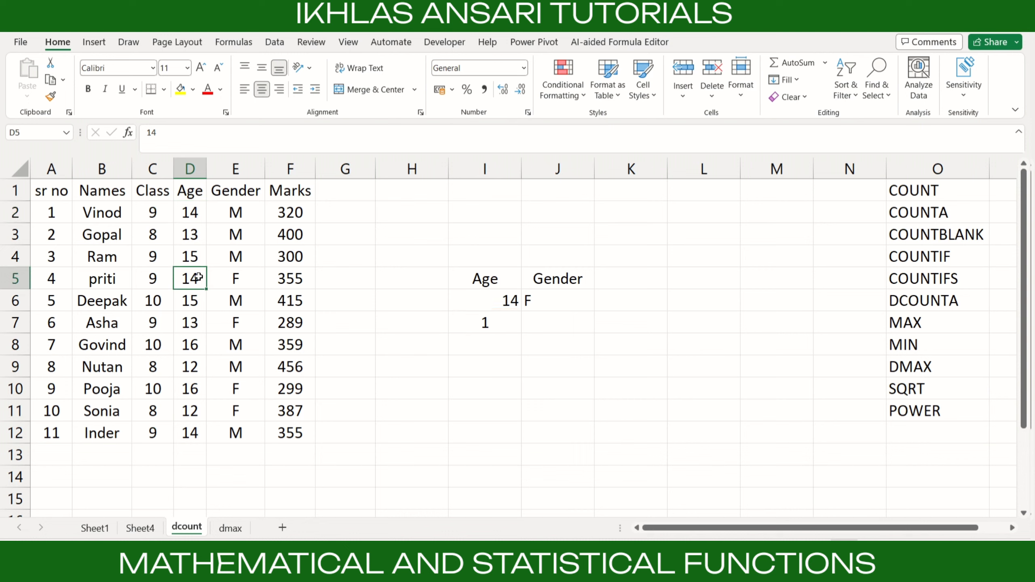
key("shift+Right")
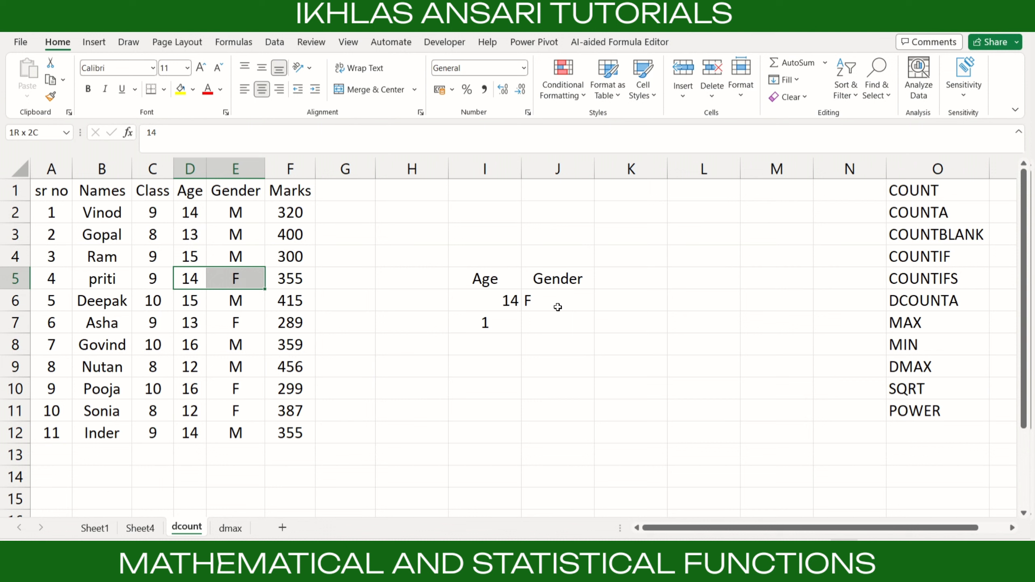
- Test the age criterion in I6 with 15 and replace it with 16
left_click(511, 305)
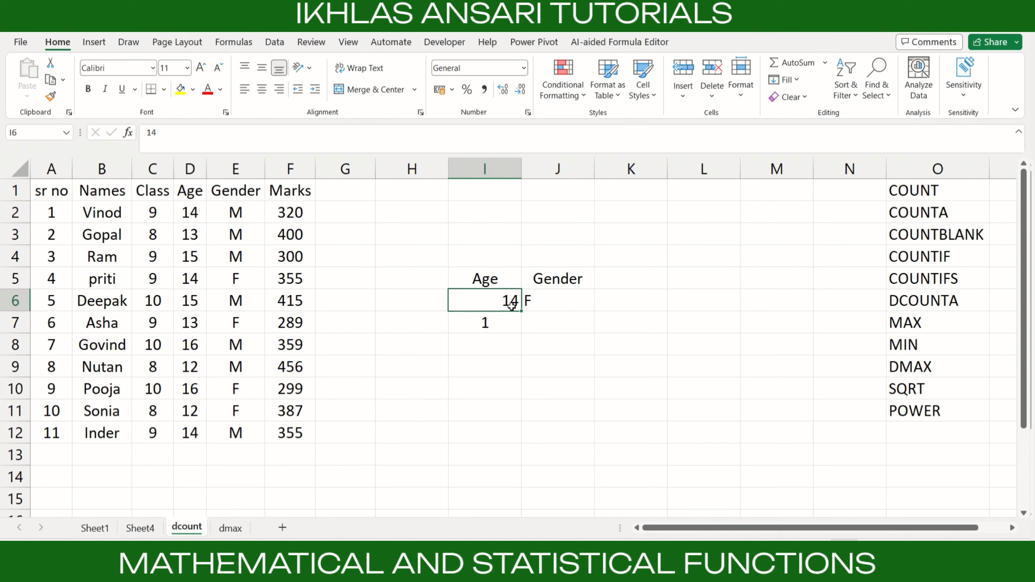
type("15")
key("Return")
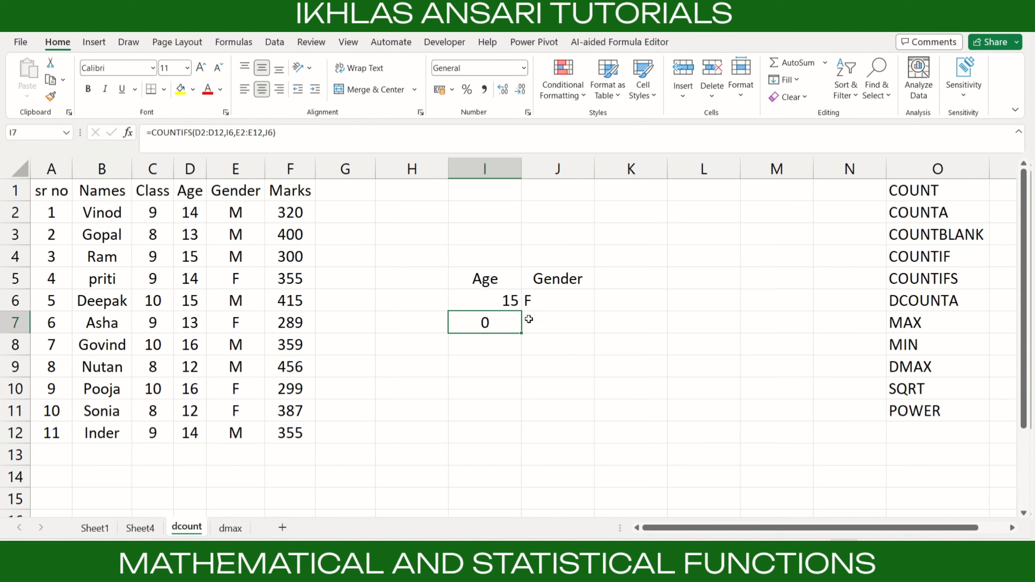
left_click(508, 301)
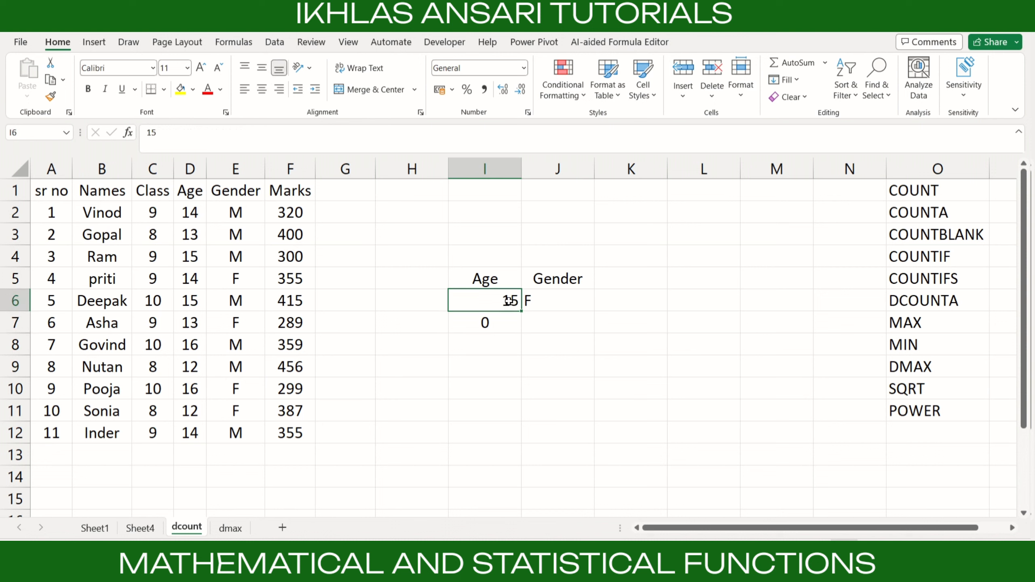
type("16")
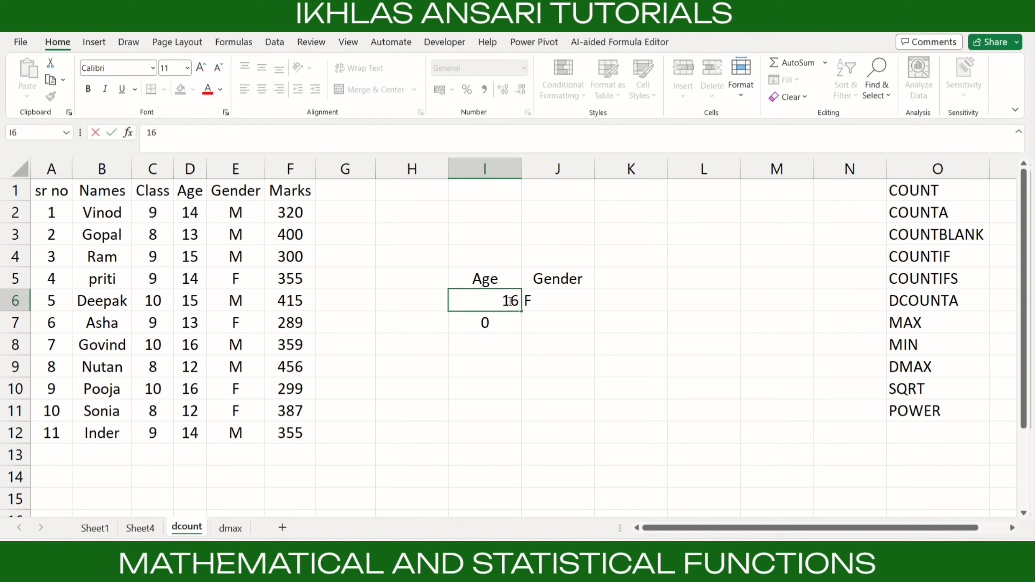
key("Return")
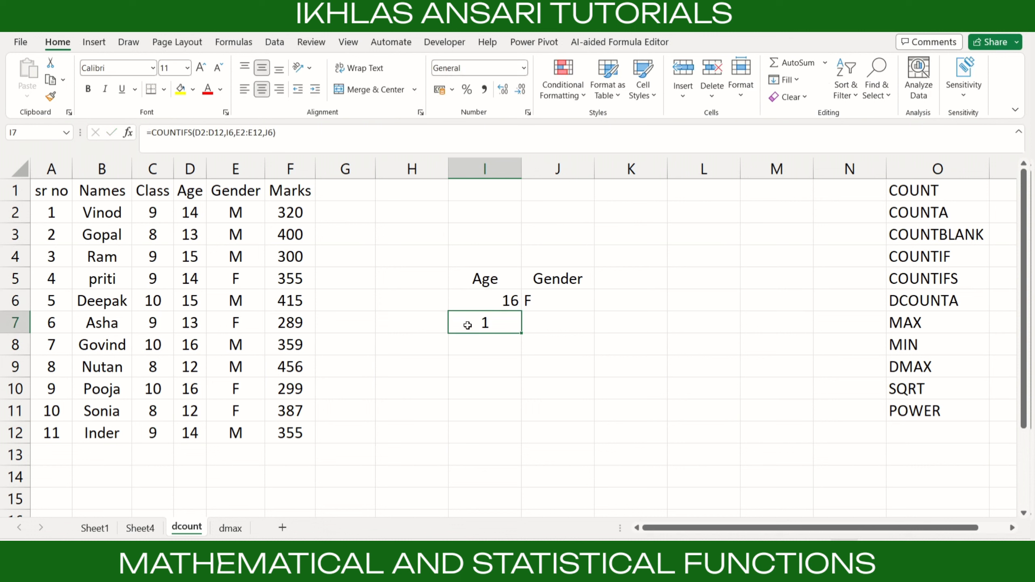
- Change the gender criterion in J6 to M and check the COUNTIFS result in I7
left_click(542, 301)
type("M")
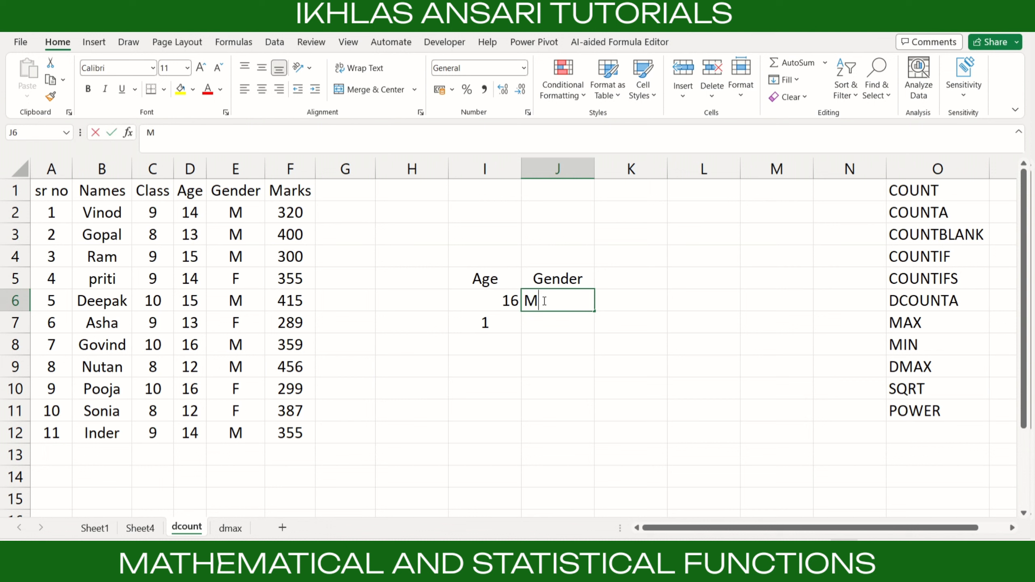
key("Return")
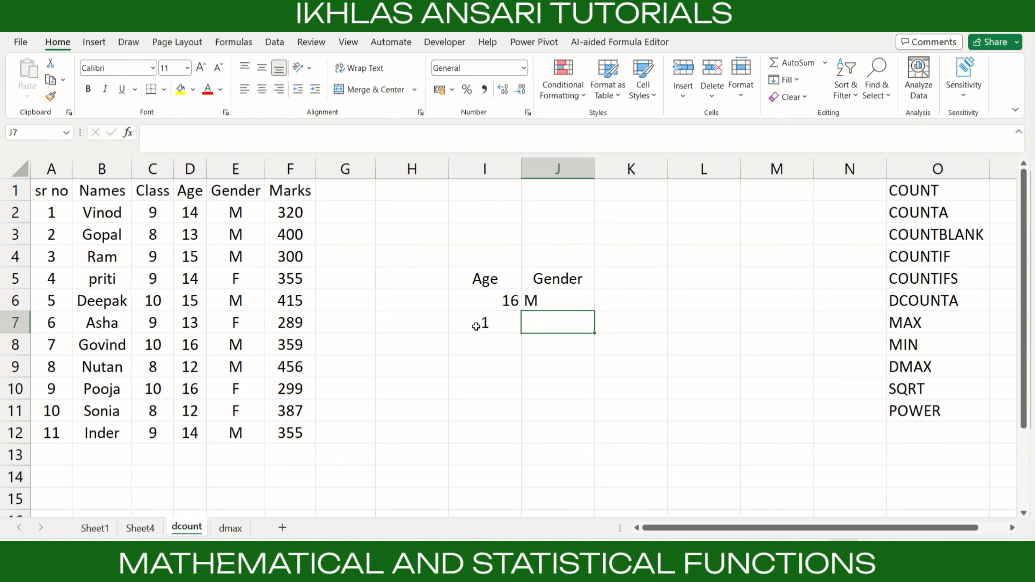
left_click(476, 326)
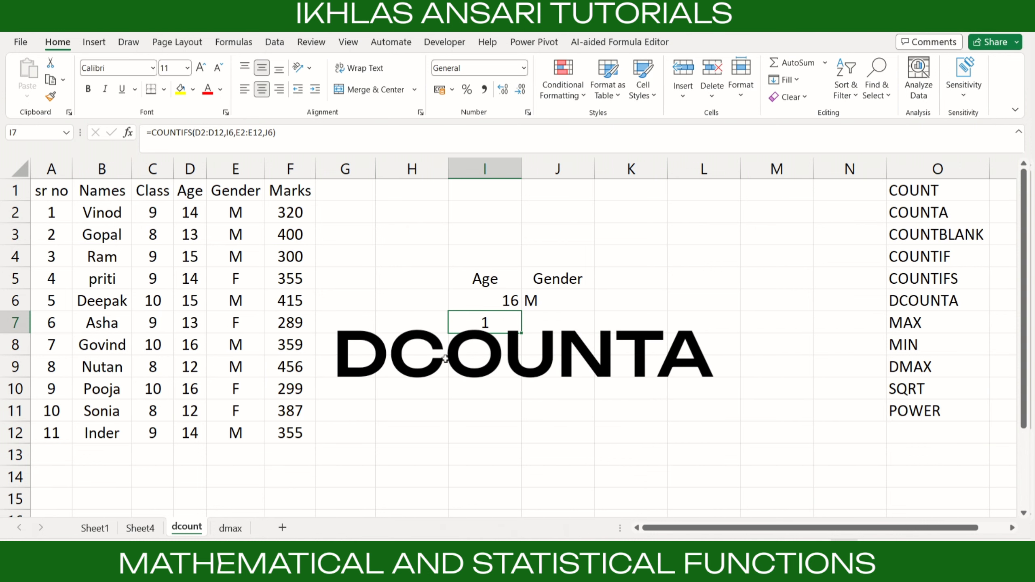
- Review the ranges and criteria cells used by the COUNTIFS formula in I7, leaving the formula unedited
left_click(506, 362)
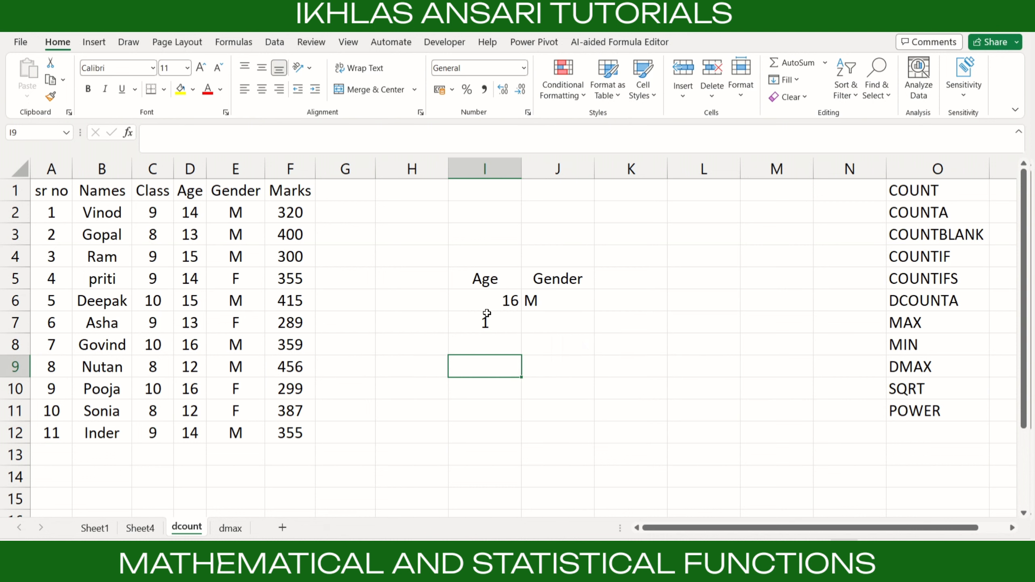
left_click(492, 319)
double_click(492, 319)
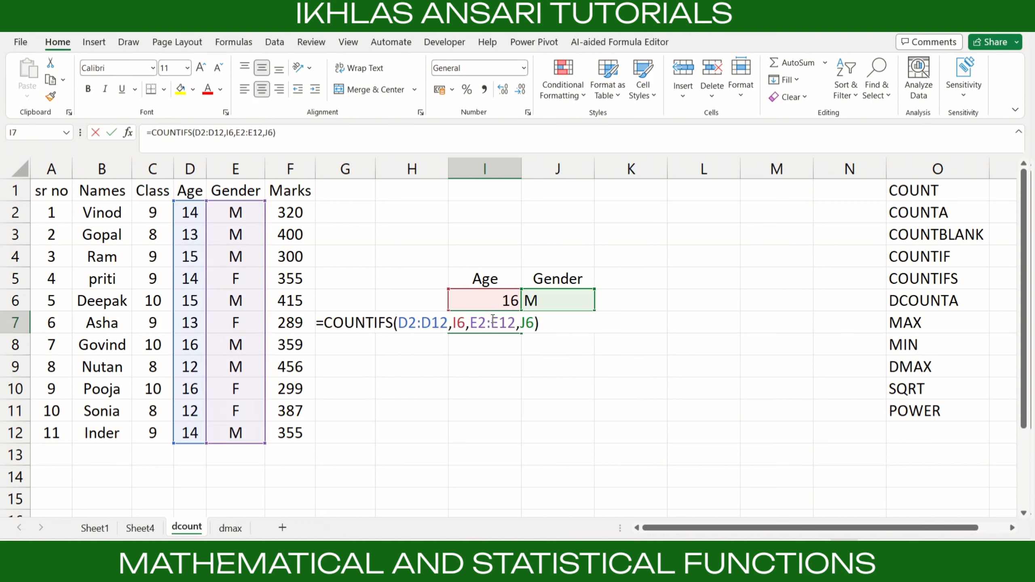
key("Escape")
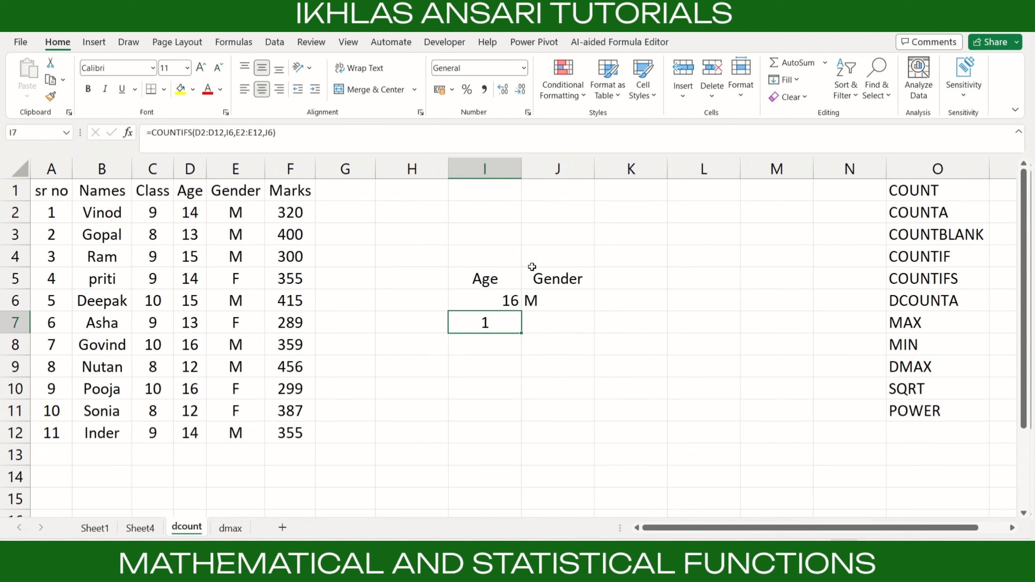
- Begin a DCOUNTA formula in K7 with the student table A1:F12, headers included, as the database
left_click(622, 320)
type("=DCOUNTA(")
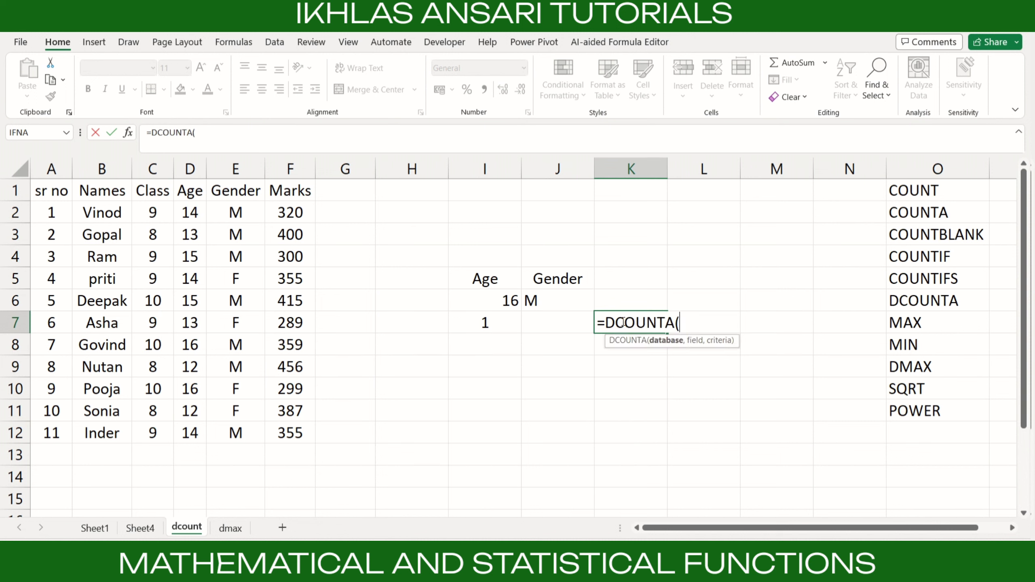
left_click(42, 190)
key("ctrl+shift+Right")
key("ctrl+shift+Down")
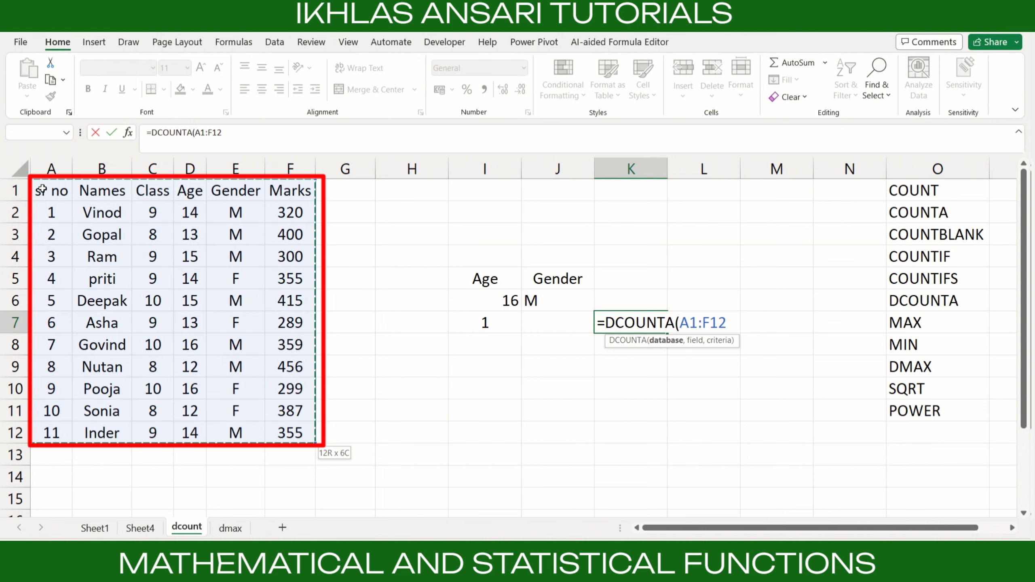
type(",")
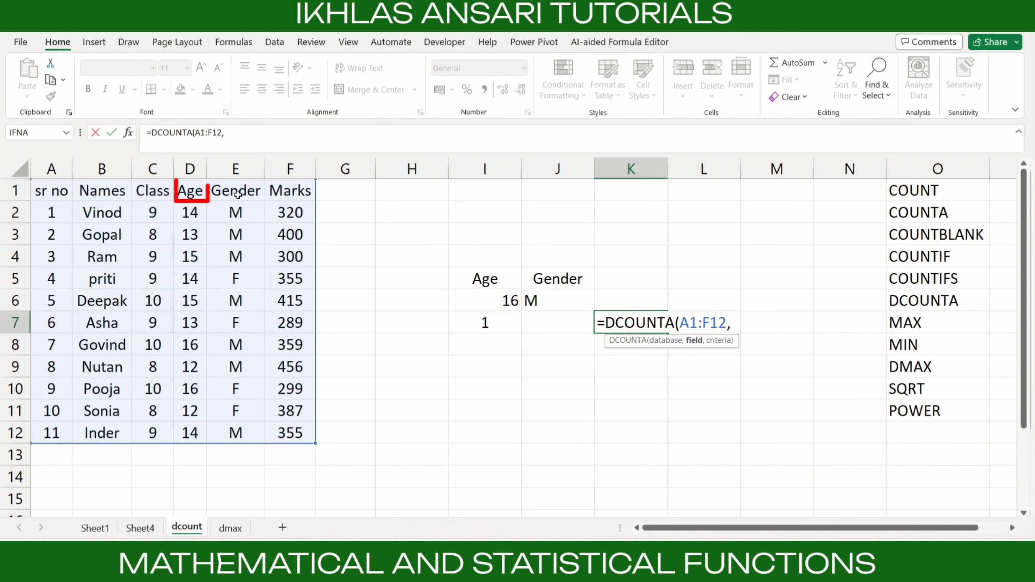
- Complete the DCOUNTA formula in K7 with Age header D1 as the field and I5:J6 as the criteria range
left_click(199, 190)
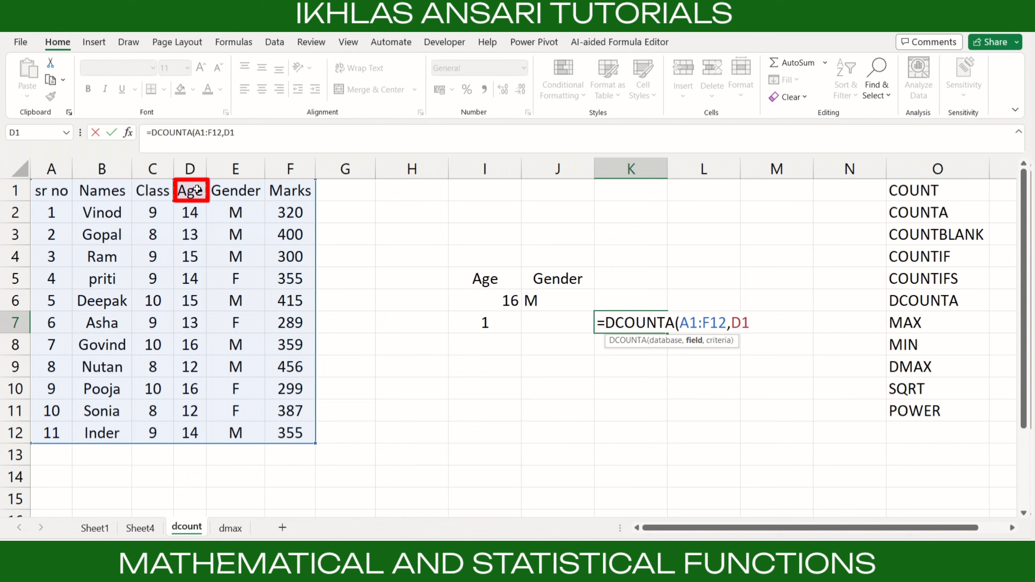
type(",")
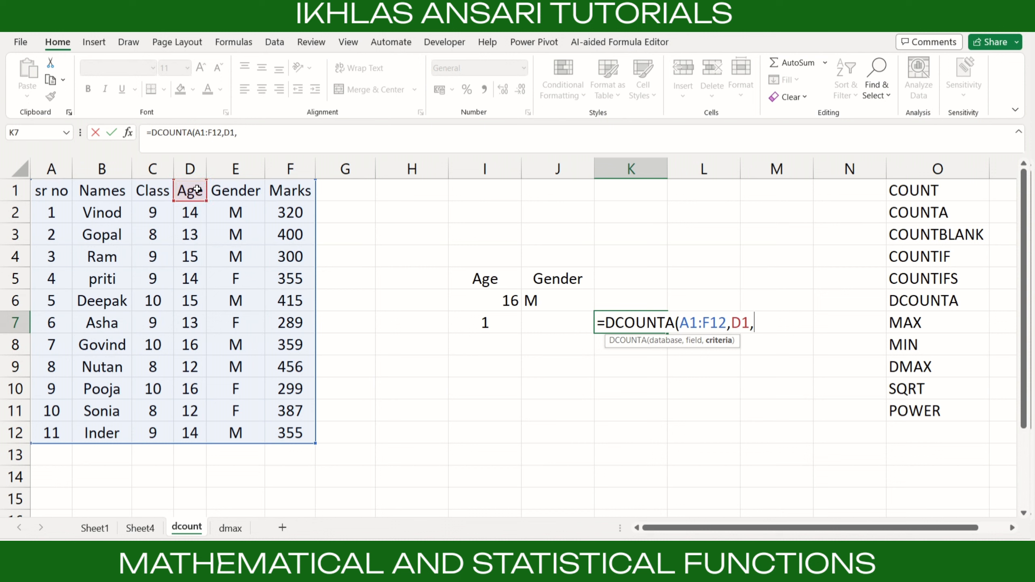
left_click(505, 277)
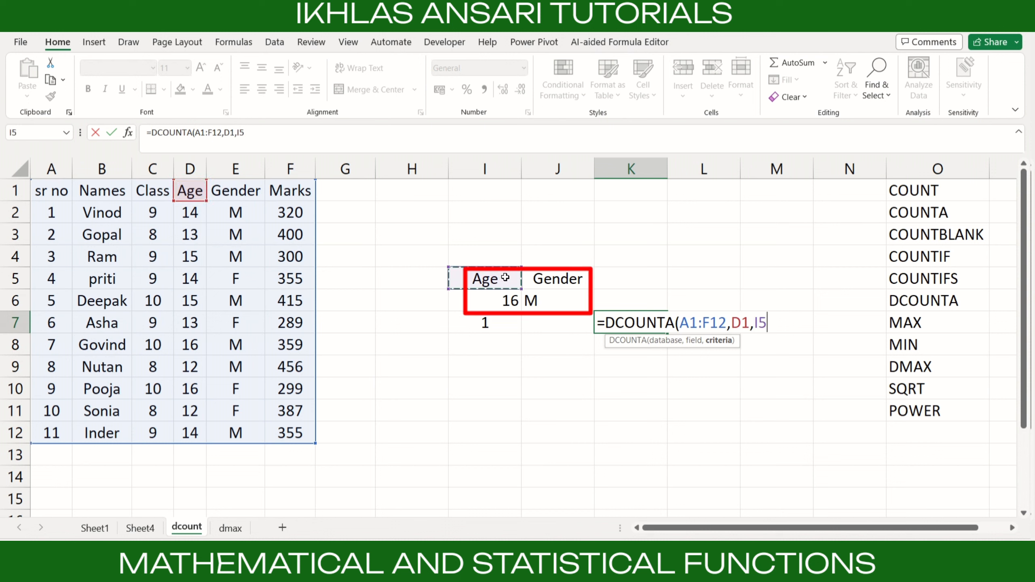
key("shift+Down")
key("shift+Right")
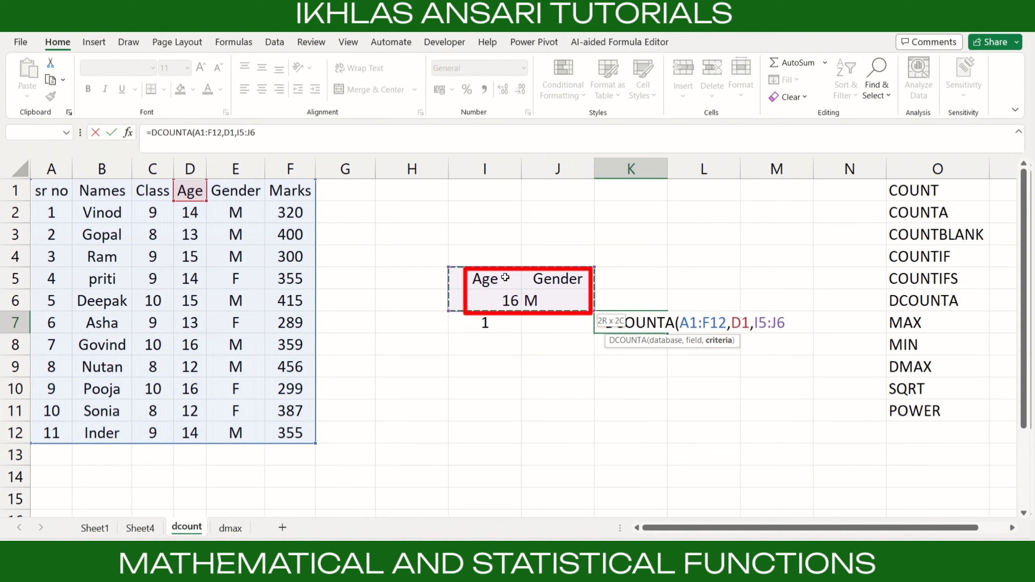
type(")")
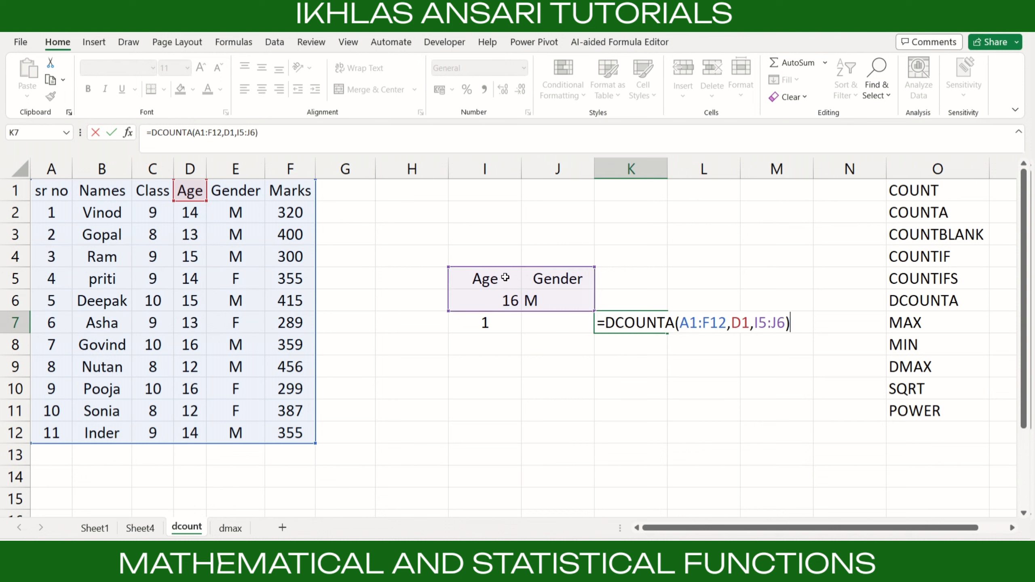
key("Return")
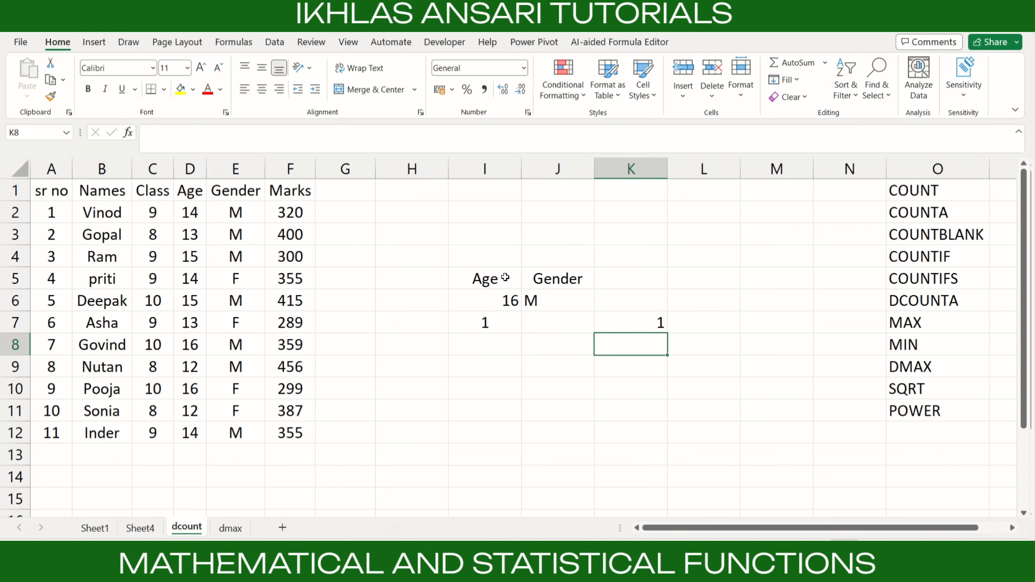
- Compare the DCOUNTA cell K7 with the COUNTIFS cell I7, and test both with gender criterion F in J6
left_click(644, 326)
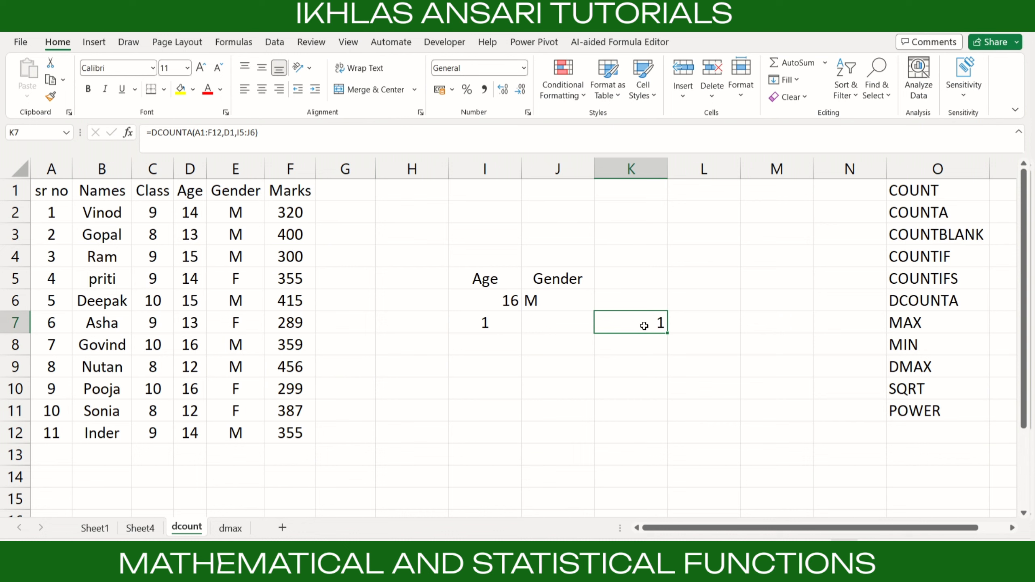
key("Left")
key("Left")
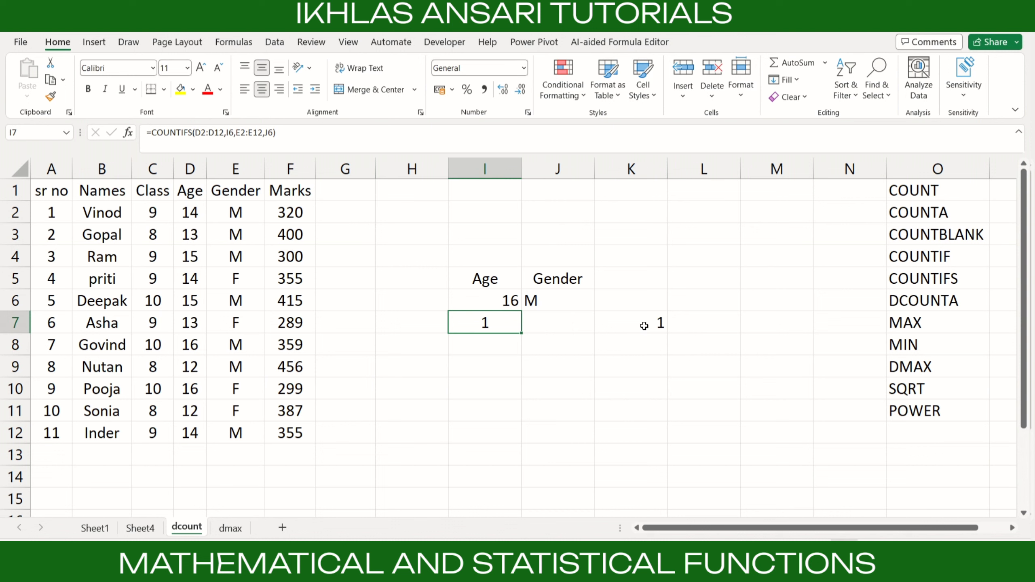
key("Up")
type("F")
key("Return")
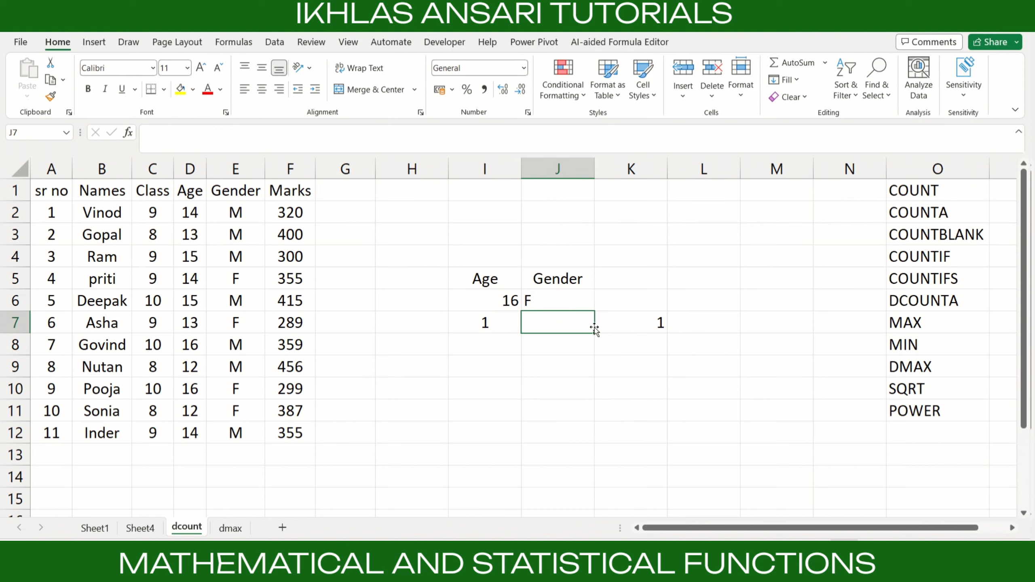
- Set the age criterion in I6 to 14 and the gender criterion in J6 to M
left_click(499, 301)
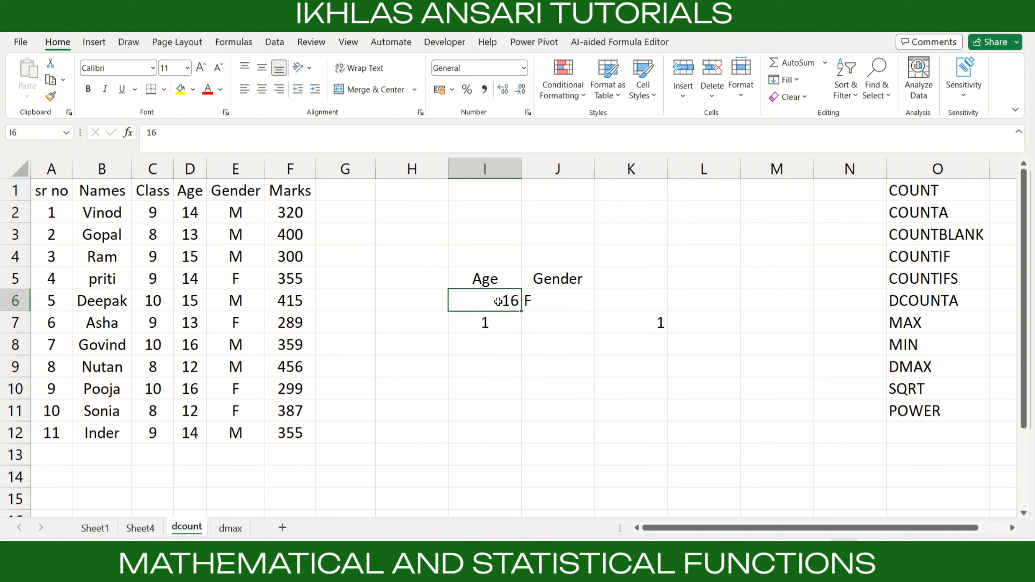
type("14")
key("Return")
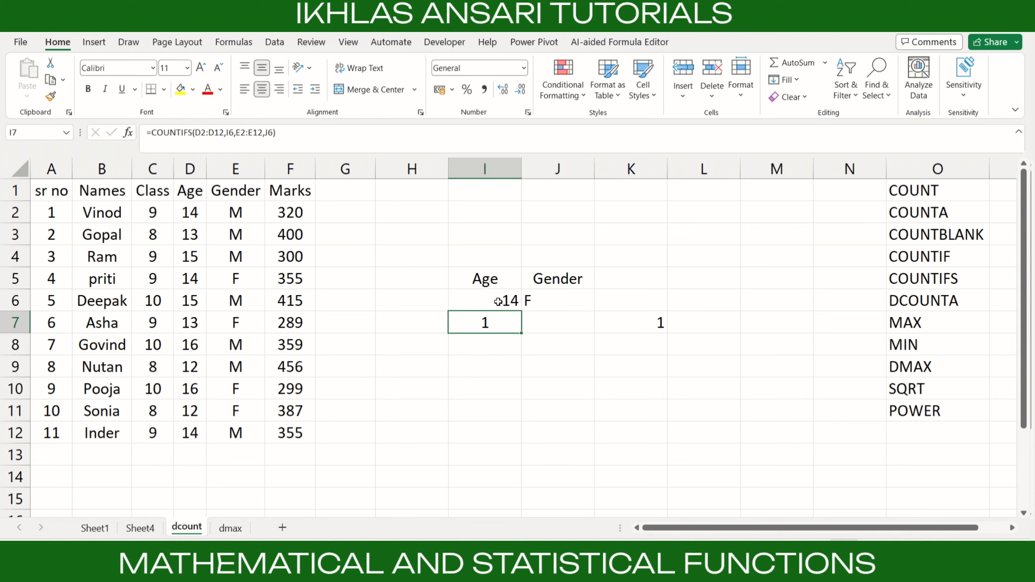
left_click(498, 301)
key("Right")
type("M")
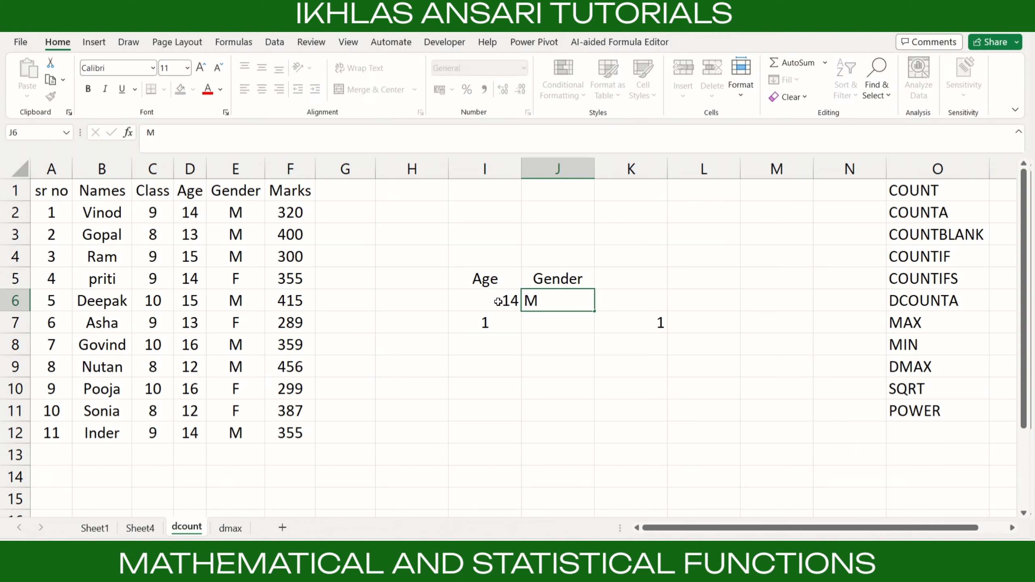
key("Return")
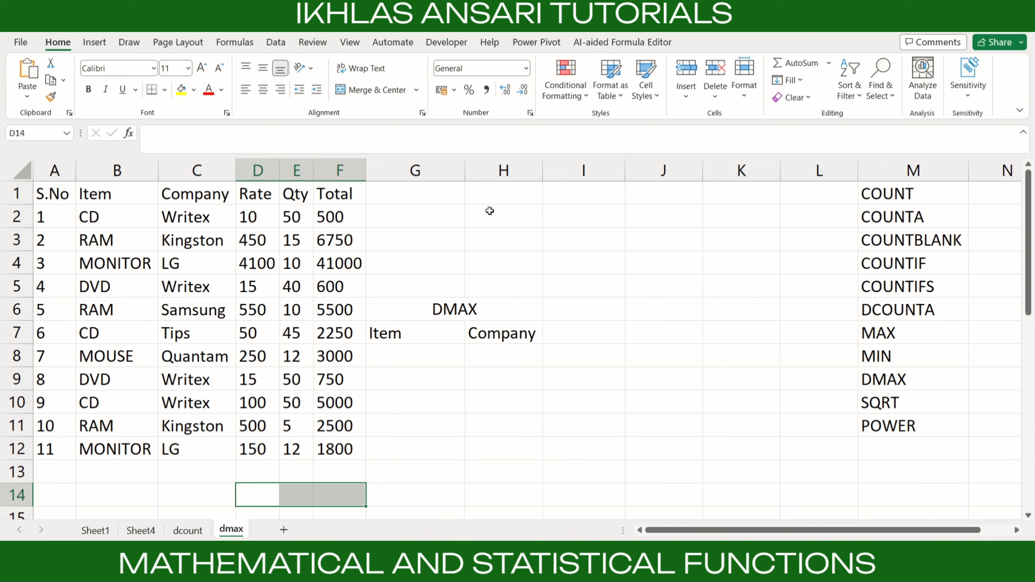
- On the dmax sheet, find the highest rate with a MAX formula in G2 over D2:D12
left_click(445, 214)
type("=MAX(")
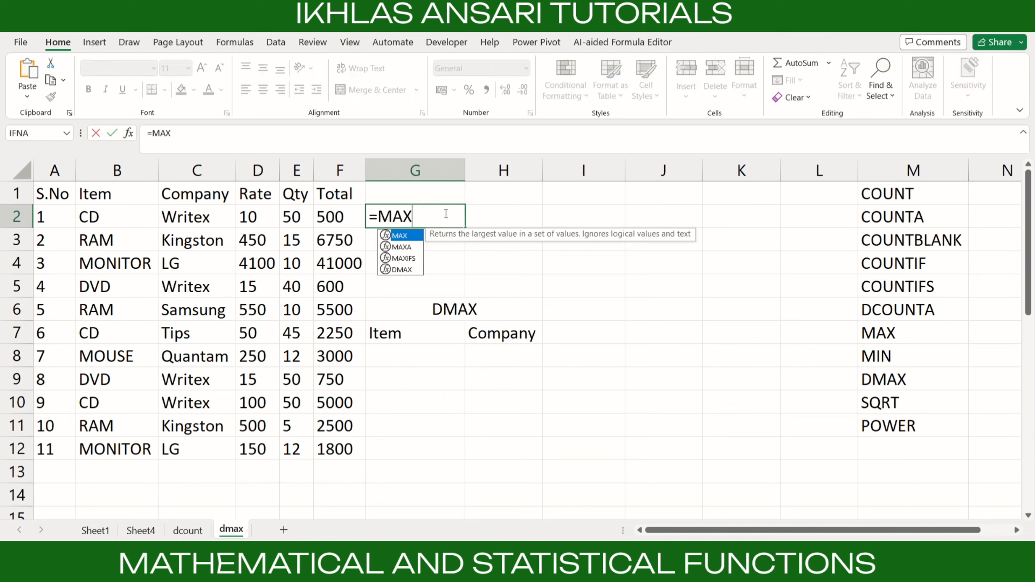
left_click(249, 218)
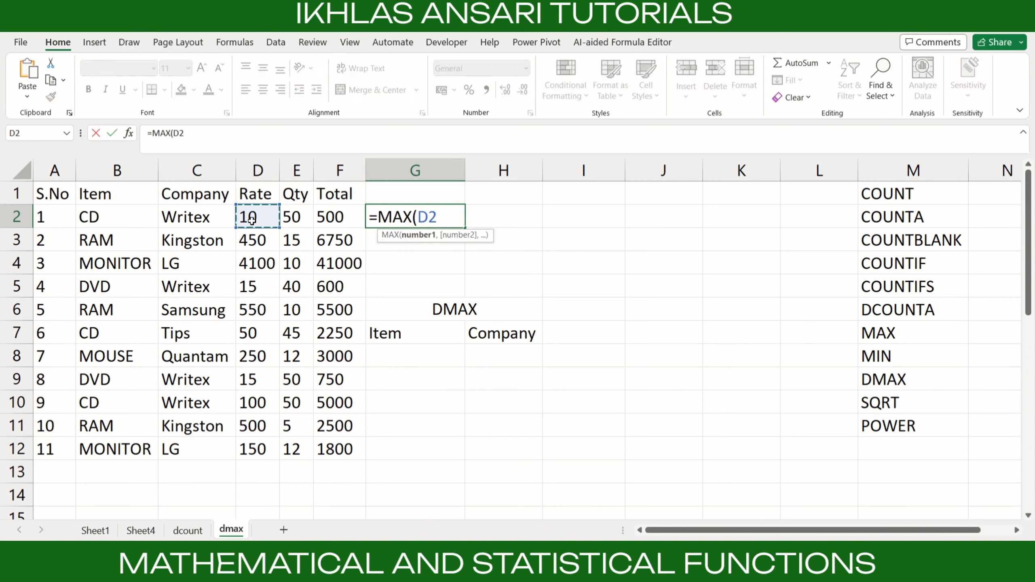
key("shift+Down")
key("shift+Down")
key("shift+Down")
key("shift+Down")
key("shift+Down")
key("shift+Down")
key("shift+Down")
key("shift+Down")
key("shift+Down")
key("shift+Down")
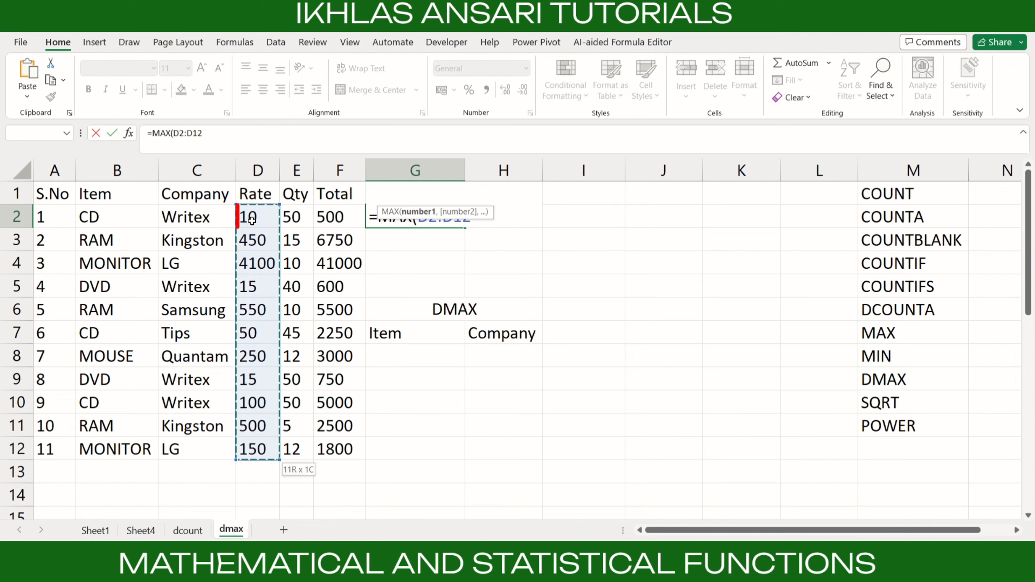
type(")")
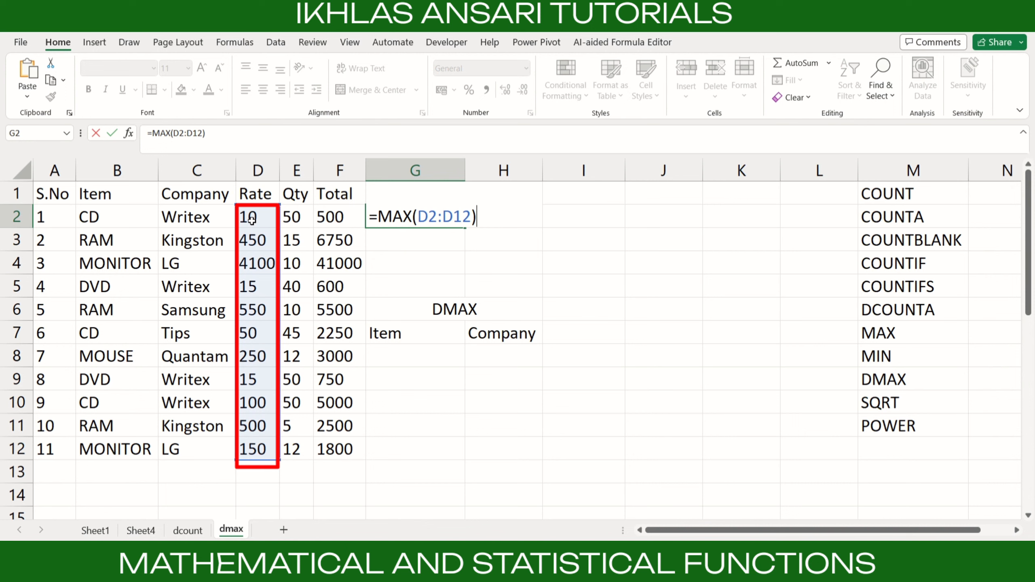
key("Return")
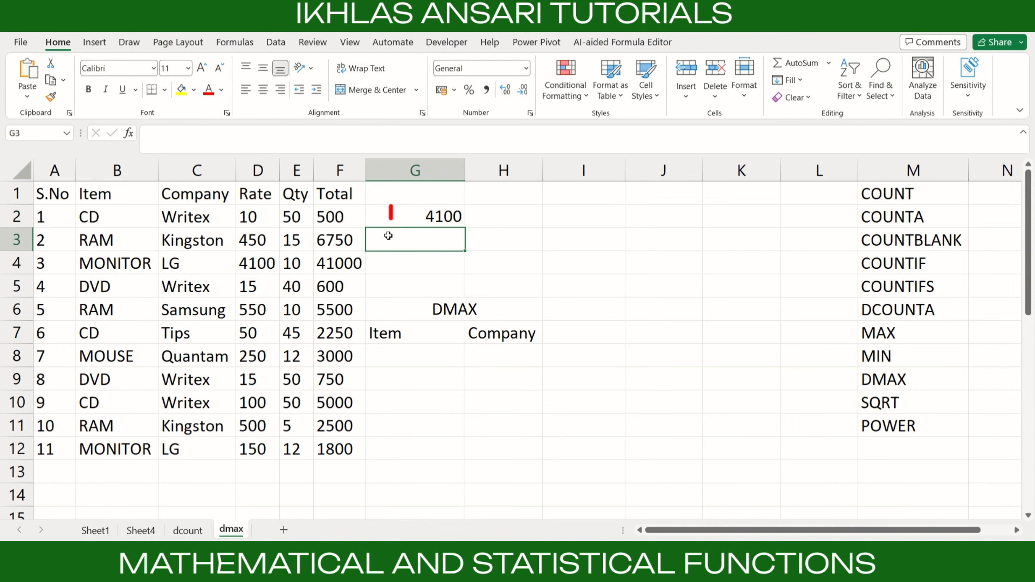
left_click(424, 216)
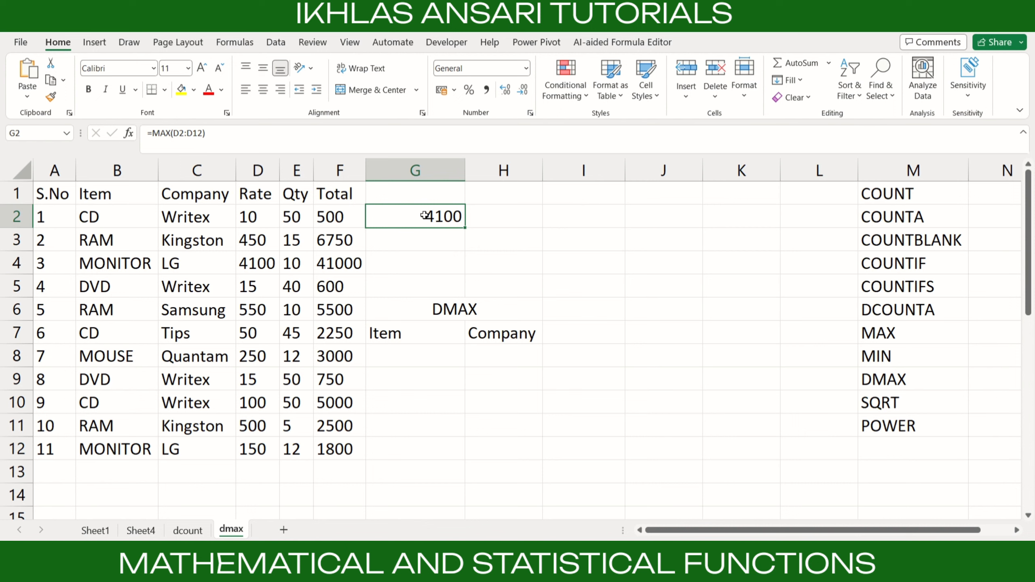
- Examine the item, company and rate values of the Writex CD entries in rows 2 and 10
left_click(126, 216)
left_click(207, 216)
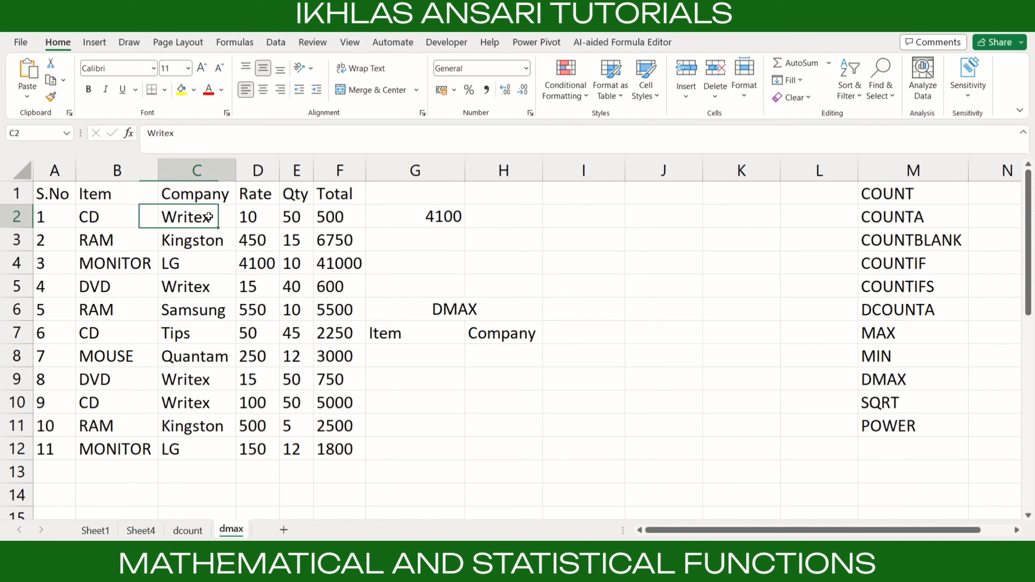
left_click(269, 216)
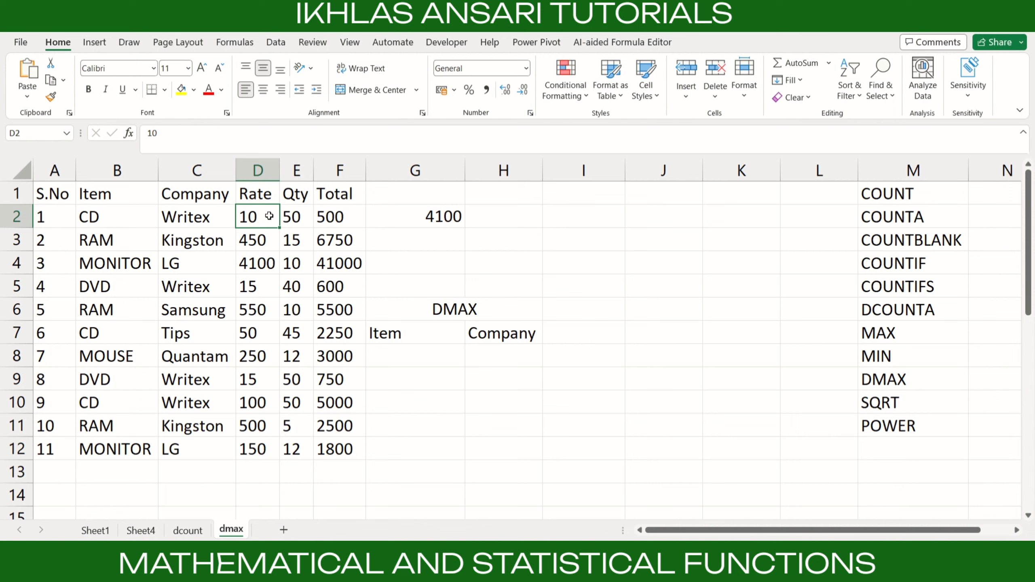
left_click(131, 219)
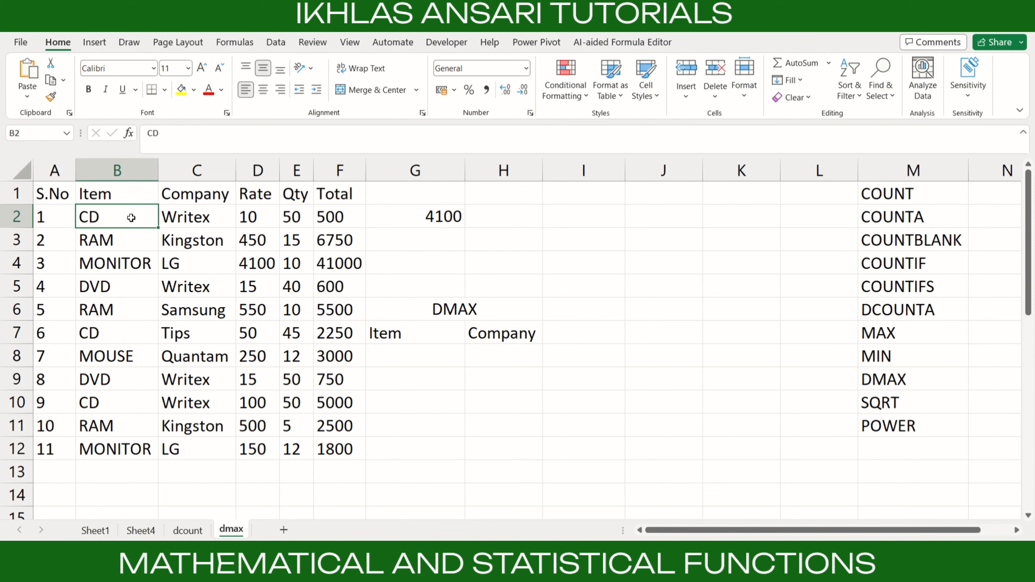
left_click(260, 214)
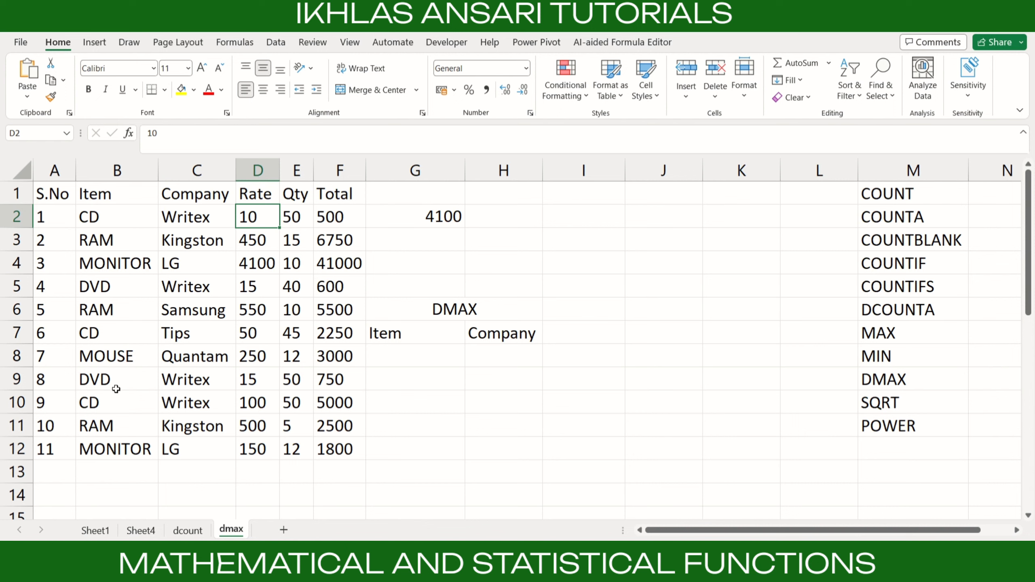
left_click(115, 403)
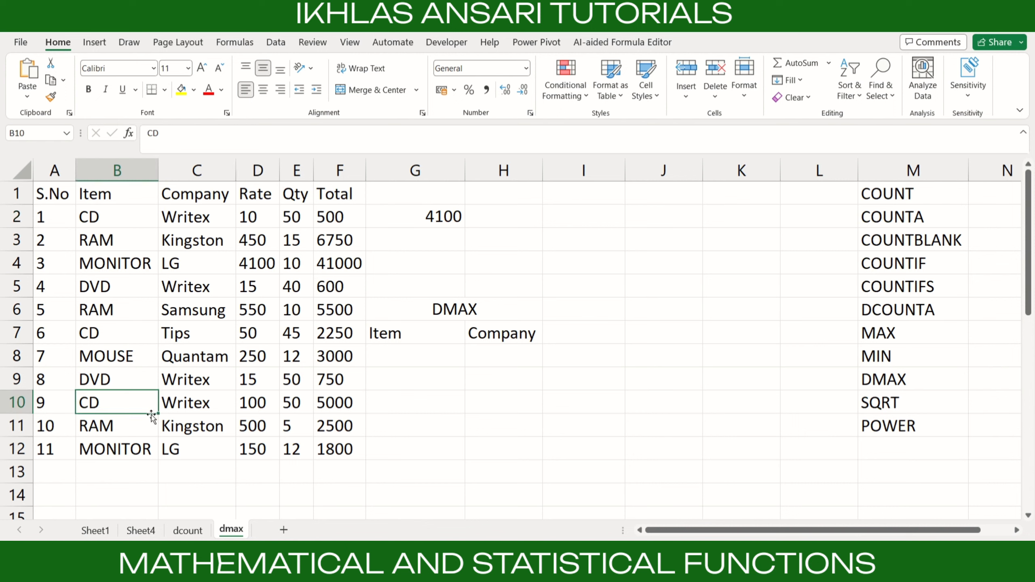
left_click(261, 403)
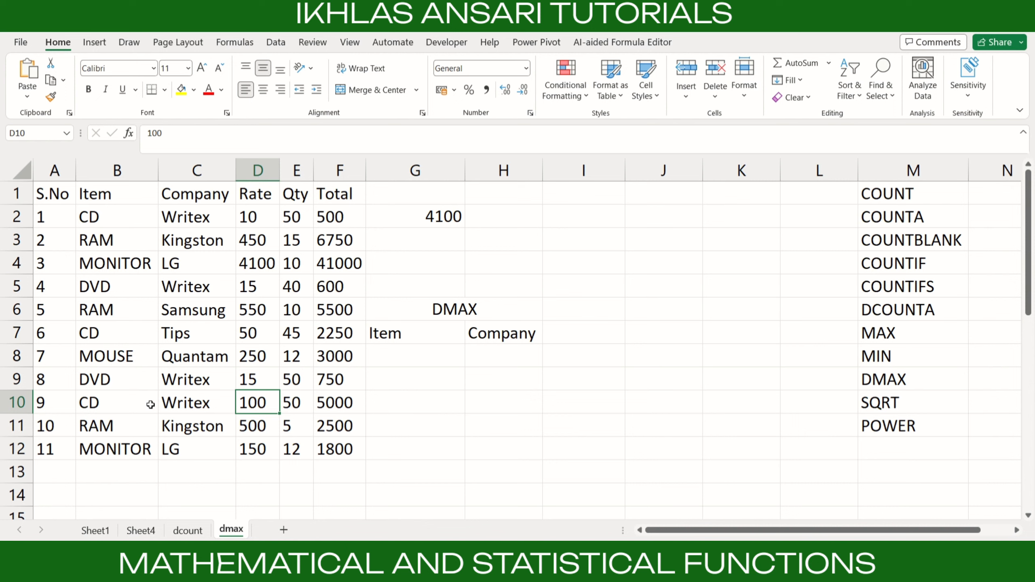
left_click(438, 381)
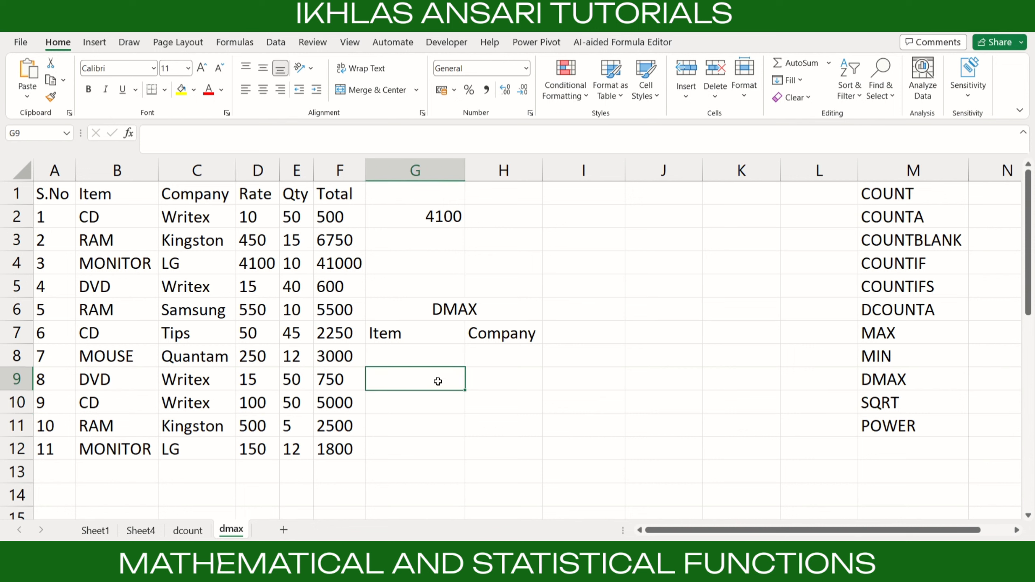
- Enter a DMAX formula in G9 using database A1:F12, field D1 and criteria range G7:H8
type("=DMAX(")
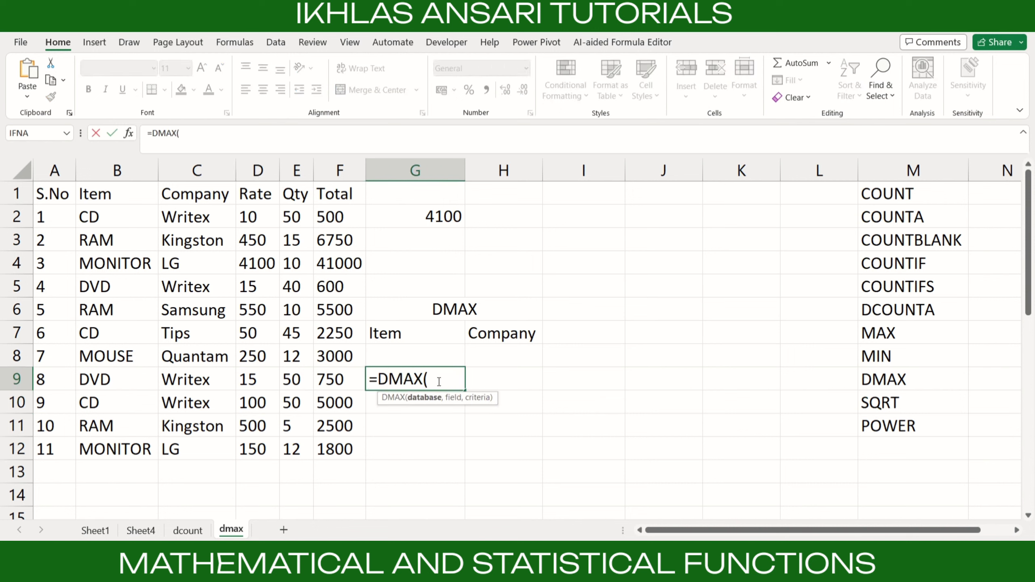
left_click(59, 193)
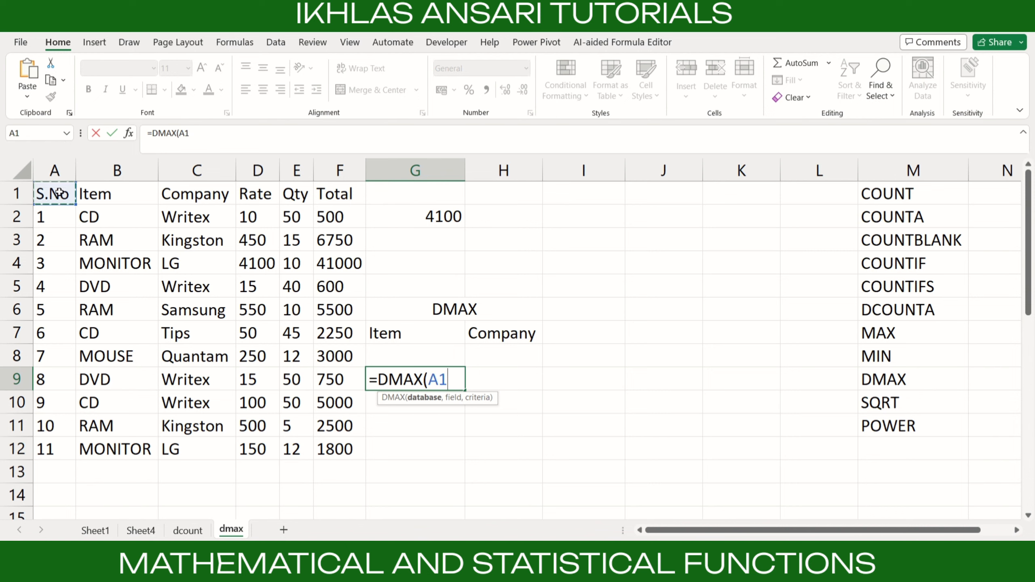
key("ctrl+shift+Down")
key("ctrl+shift+Right")
type(",")
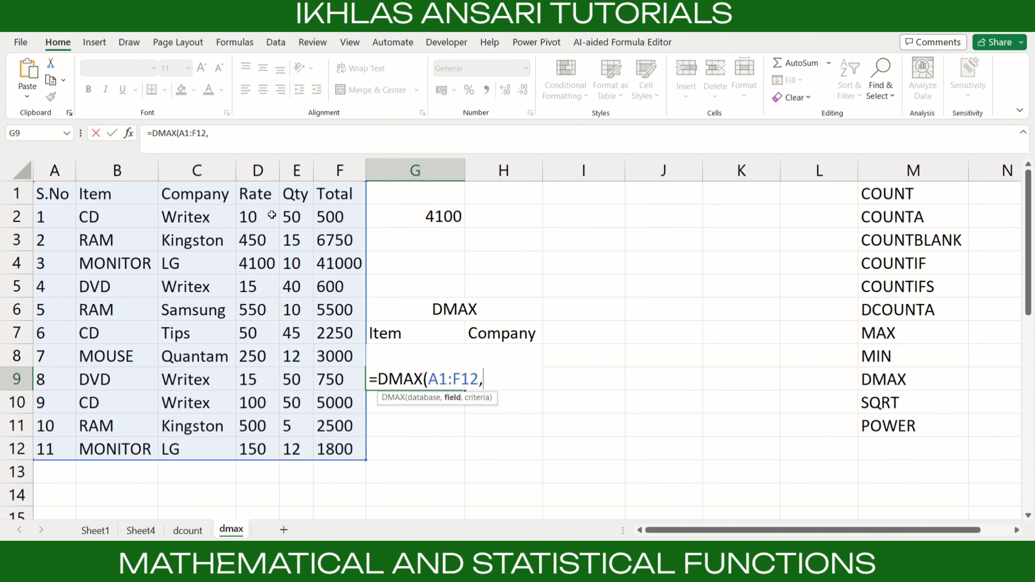
left_click(255, 197)
type(",")
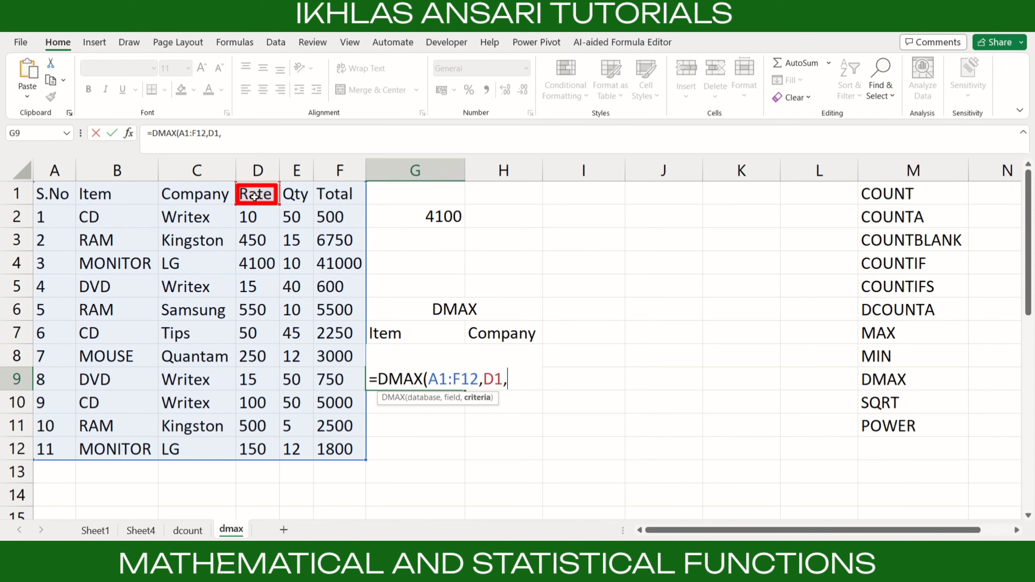
left_click(431, 327)
key("shift+Right")
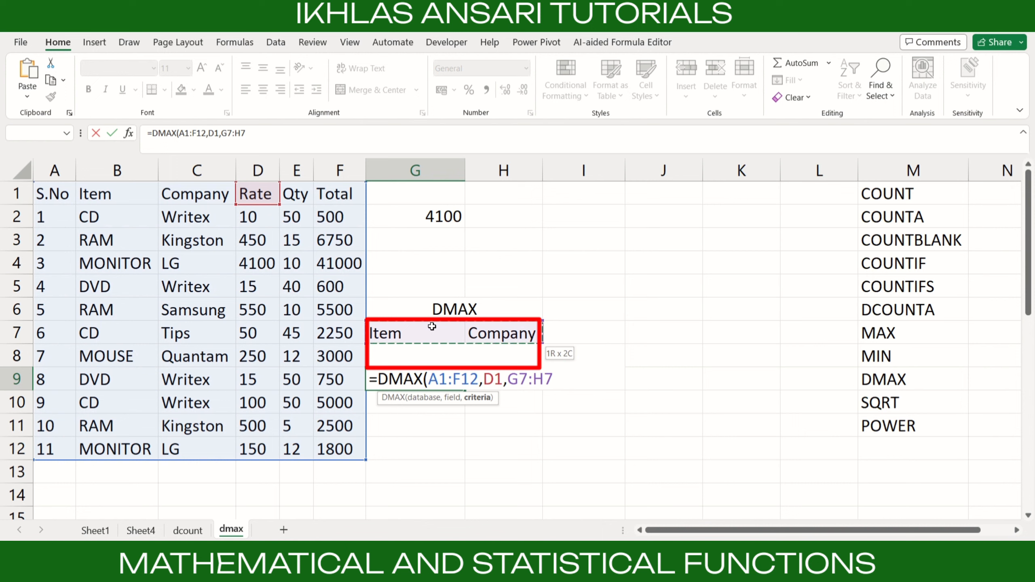
key("shift+Down")
type(")")
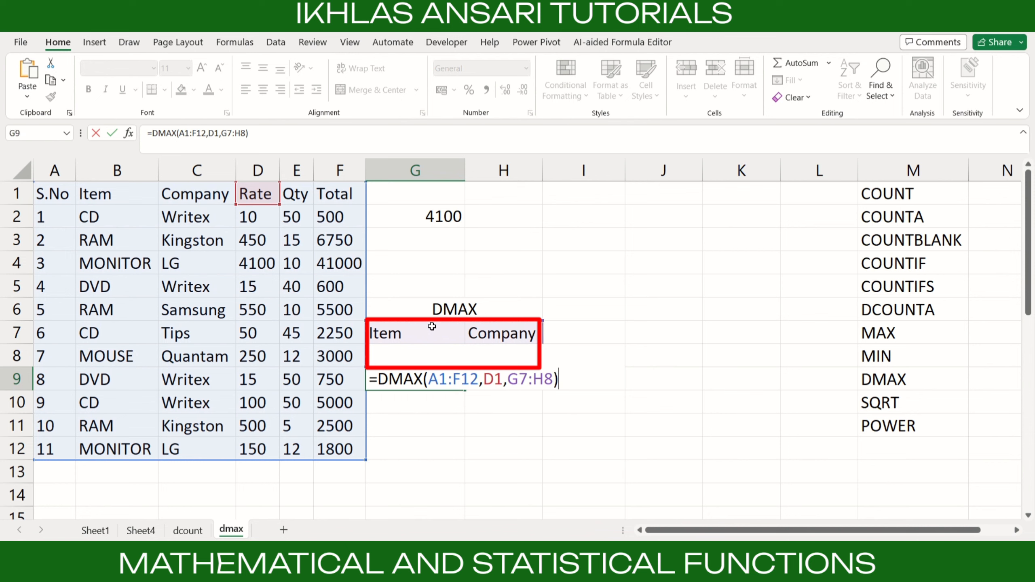
key("Return")
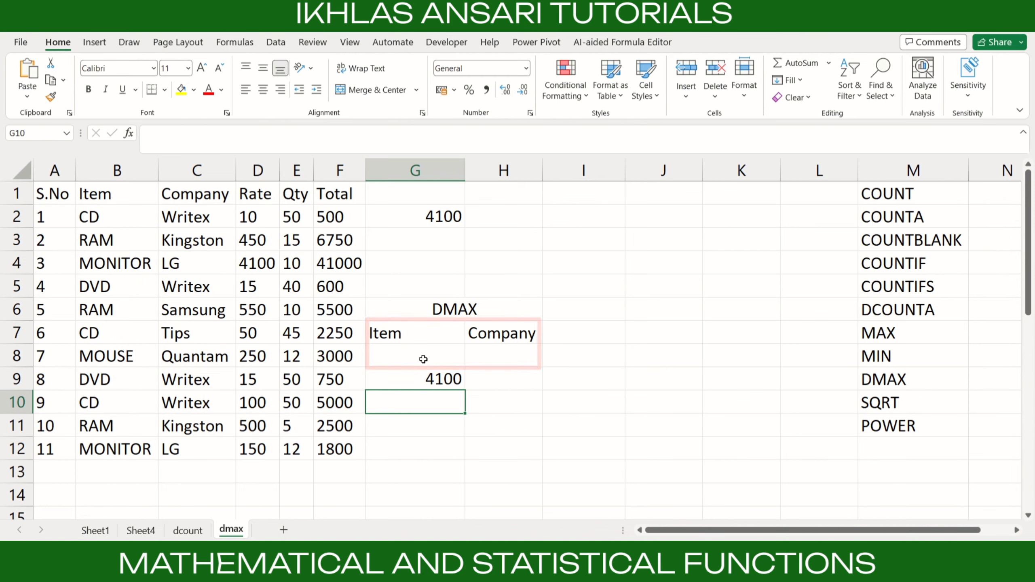
- Copy the item CD from B2 into the item criterion cell G8
left_click(105, 216)
key("ctrl+c")
key("Right")
key("Down")
key("Right")
key("Right")
key("Down")
key("Down")
key("Down")
key("Right")
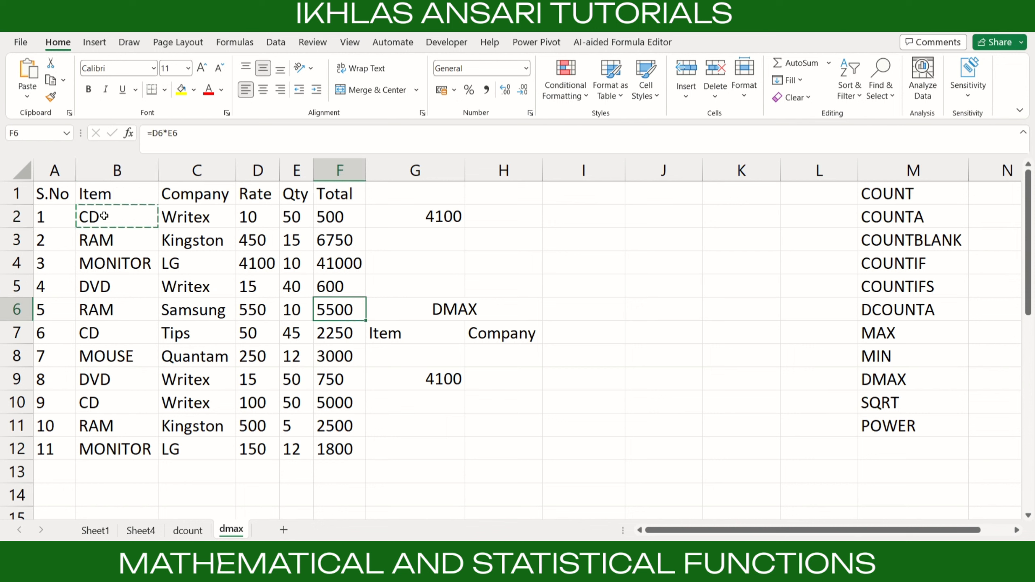
key("Right")
key("Down")
key("Down")
key("ctrl+v")
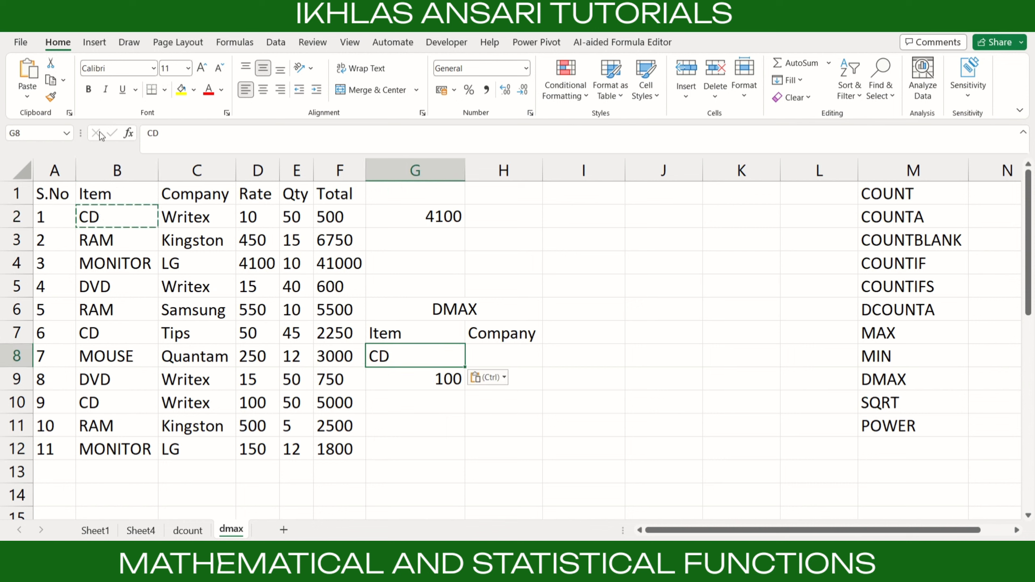
- Copy the company Writex from C2 into the criterion cell H8 and check the DMAX cell G9
left_click(192, 220)
key("ctrl+c")
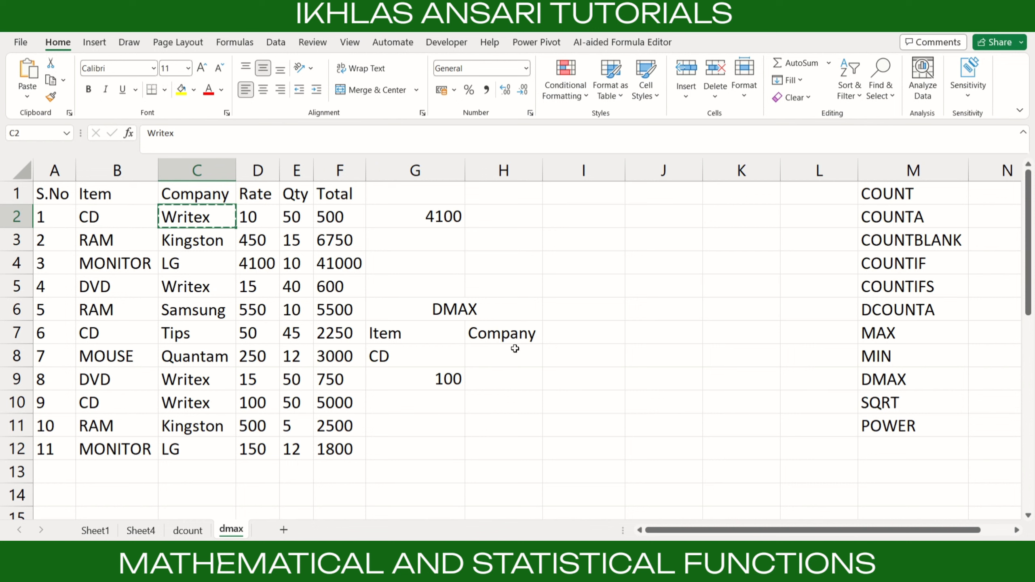
left_click(530, 355)
key("ctrl+v")
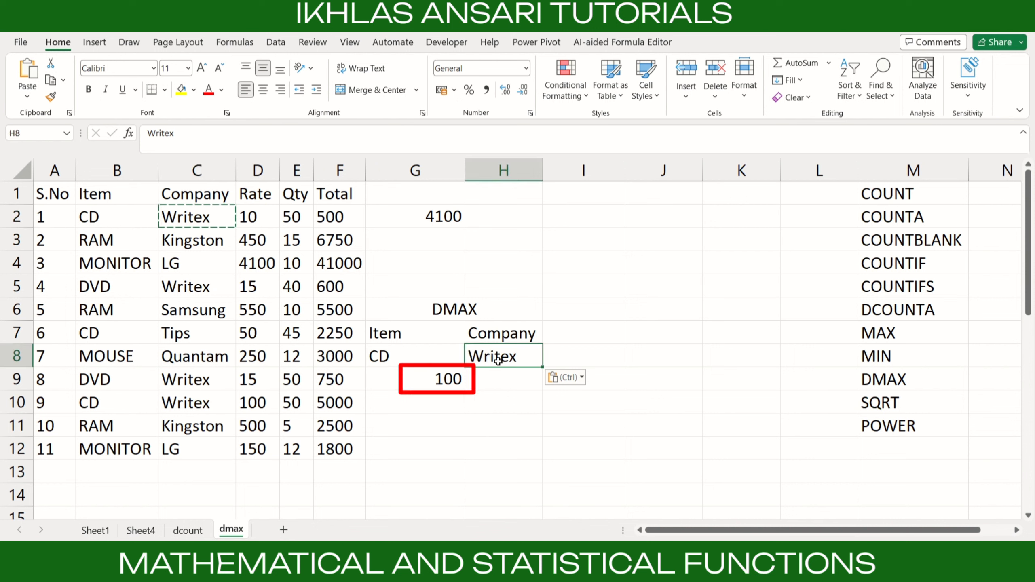
left_click(449, 382)
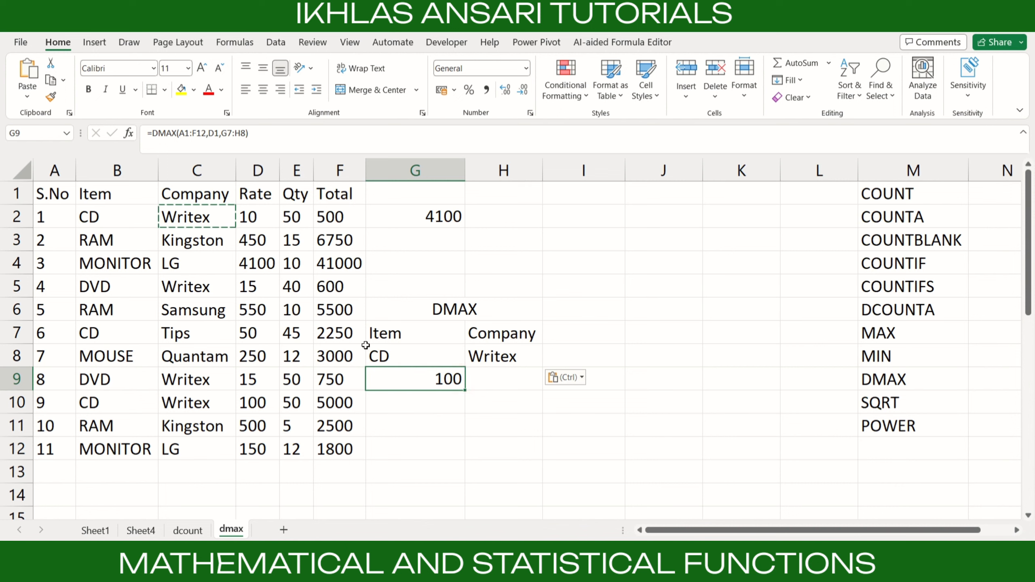
- Copy the company Tips from C7 into criterion cell H8 and compare the DMAX cell G9 with the rate in D7
left_click(201, 338)
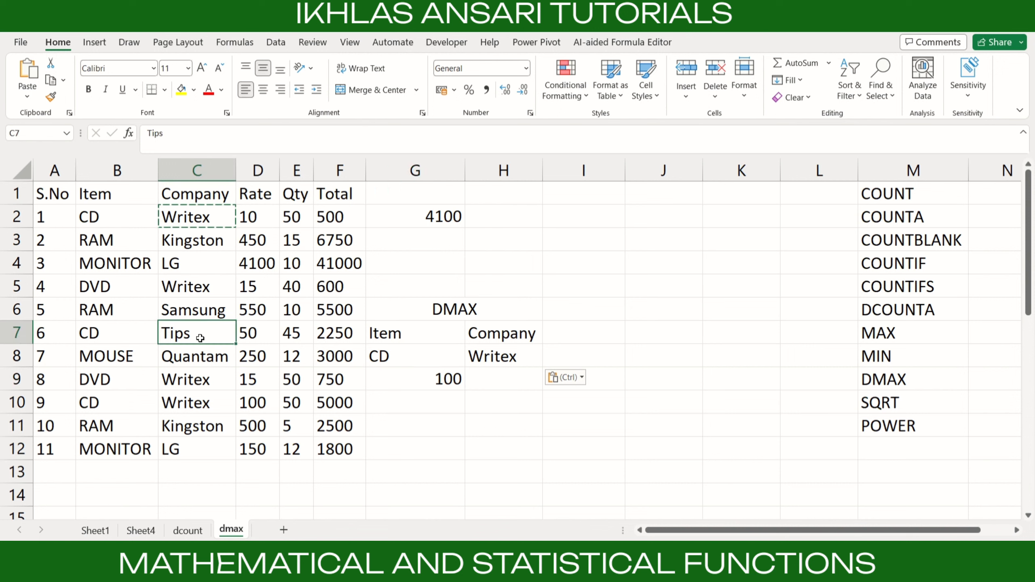
key("ctrl+c")
left_click(507, 358)
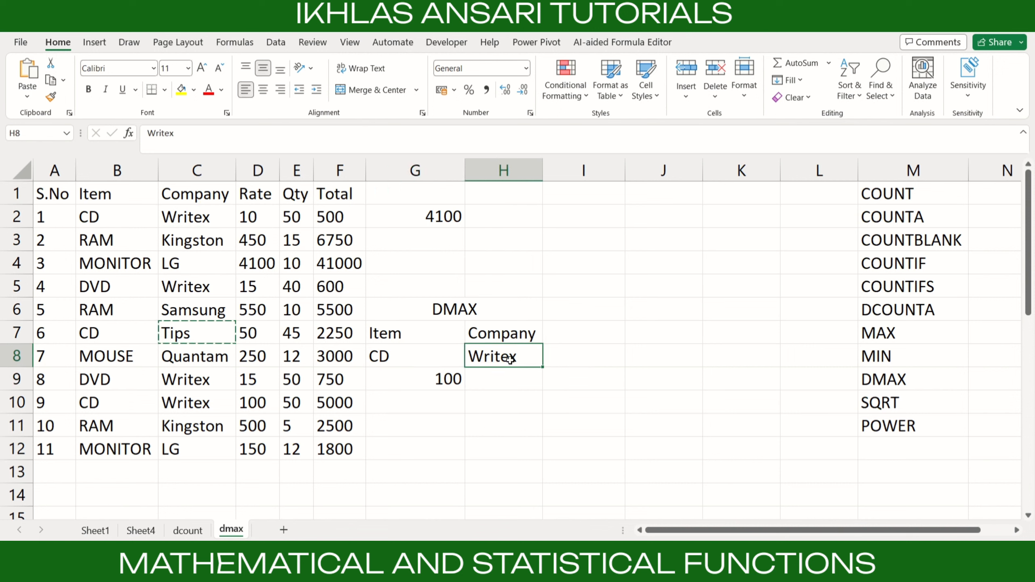
key("ctrl+v")
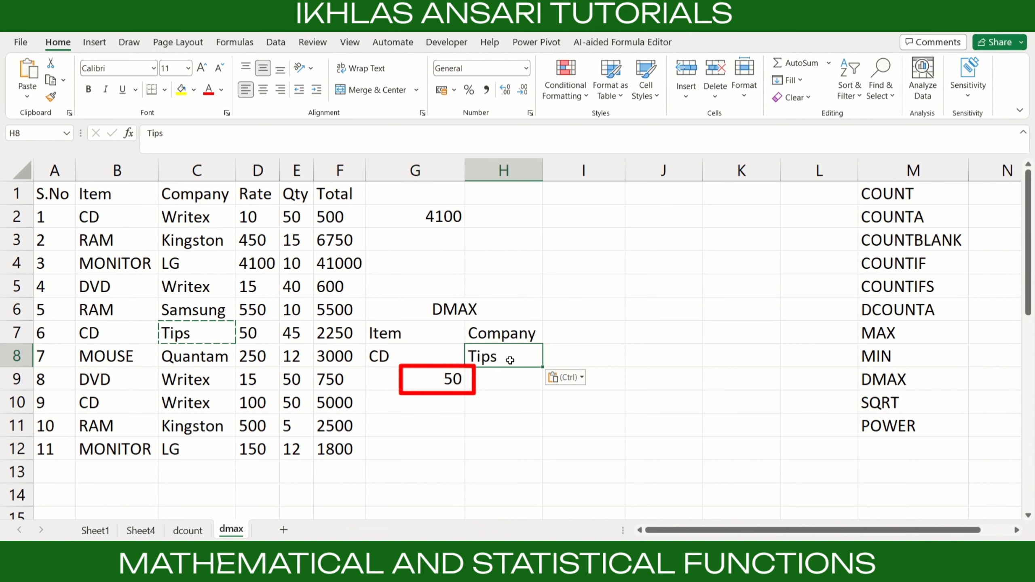
left_click(431, 371)
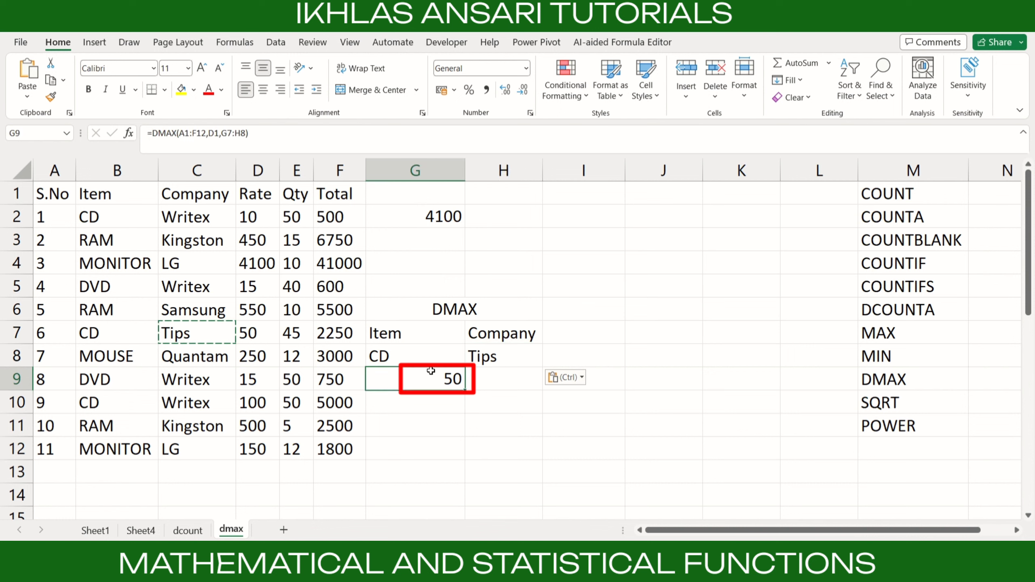
left_click(265, 332)
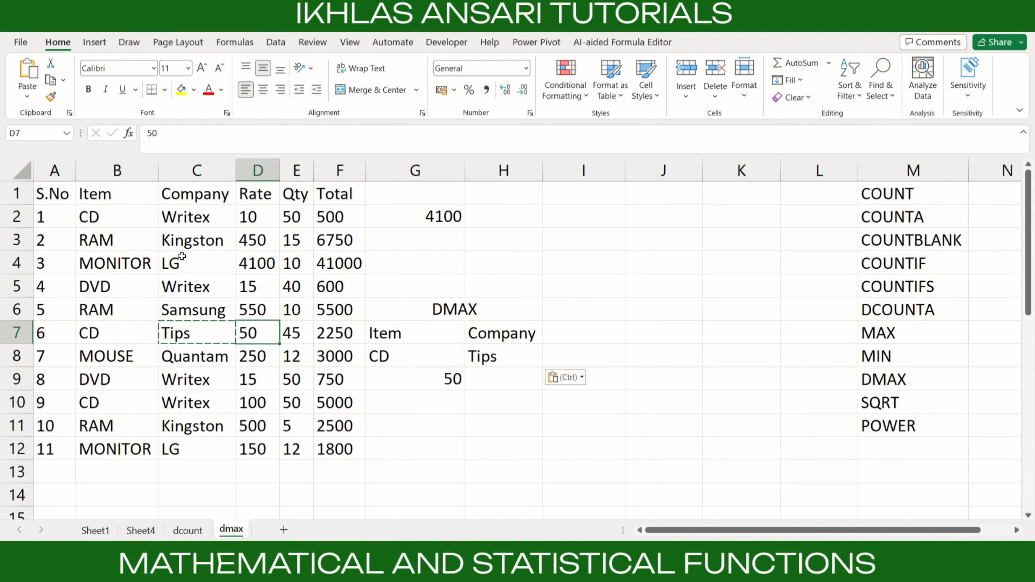
- Change the first CD entry in row 2 to company Tips with a rate of 99
left_click(197, 218)
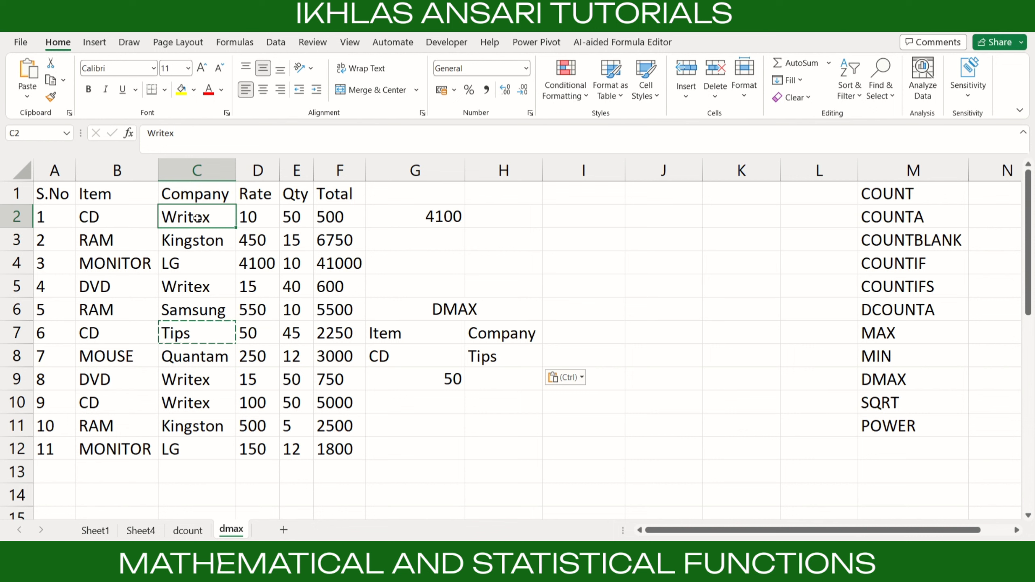
type("tIPS")
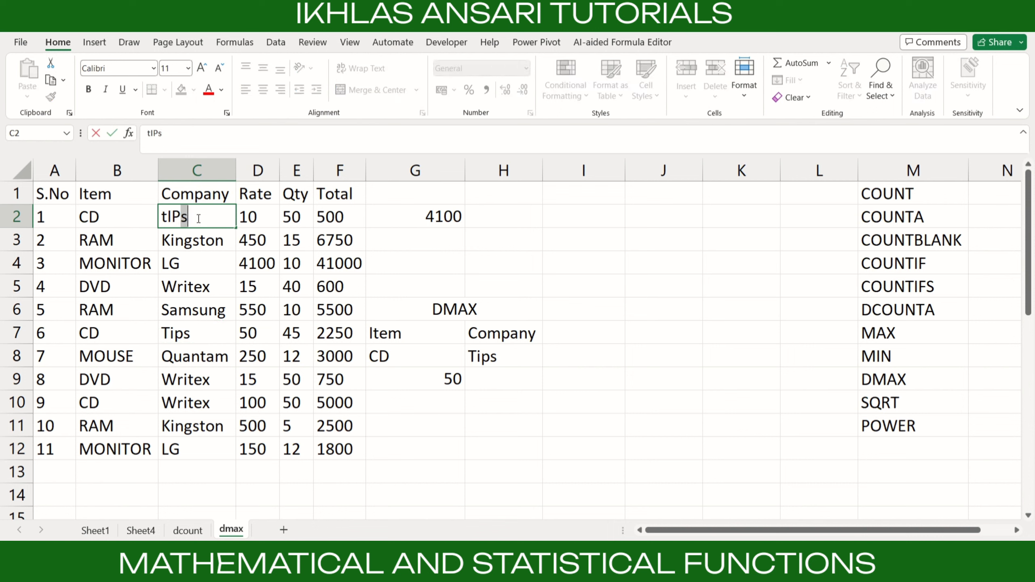
key("BackSpace")
key("BackSpace")
key("BackSpace")
key("BackSpace")
type("Tips")
key("Tab")
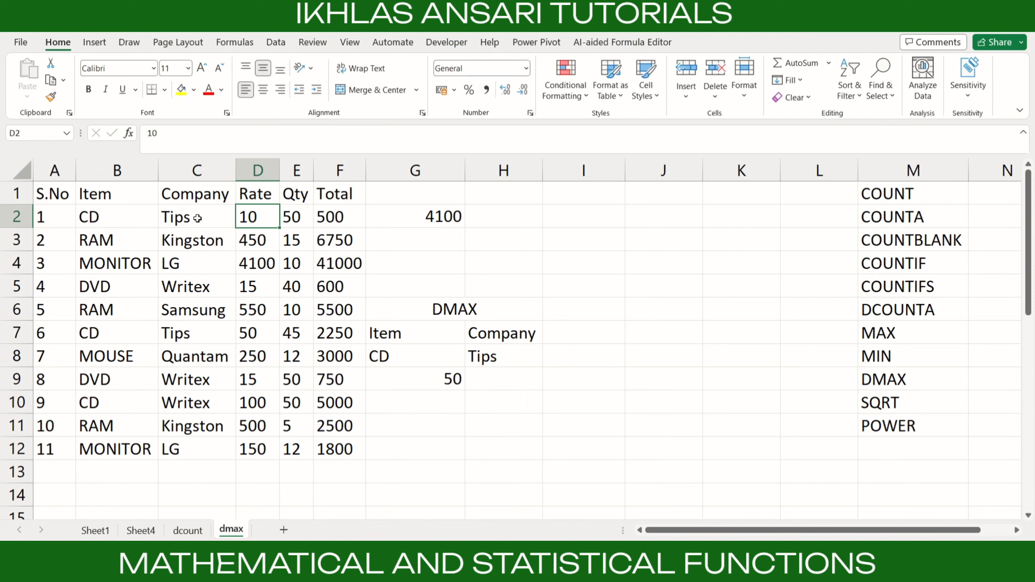
type("99")
key("Return")
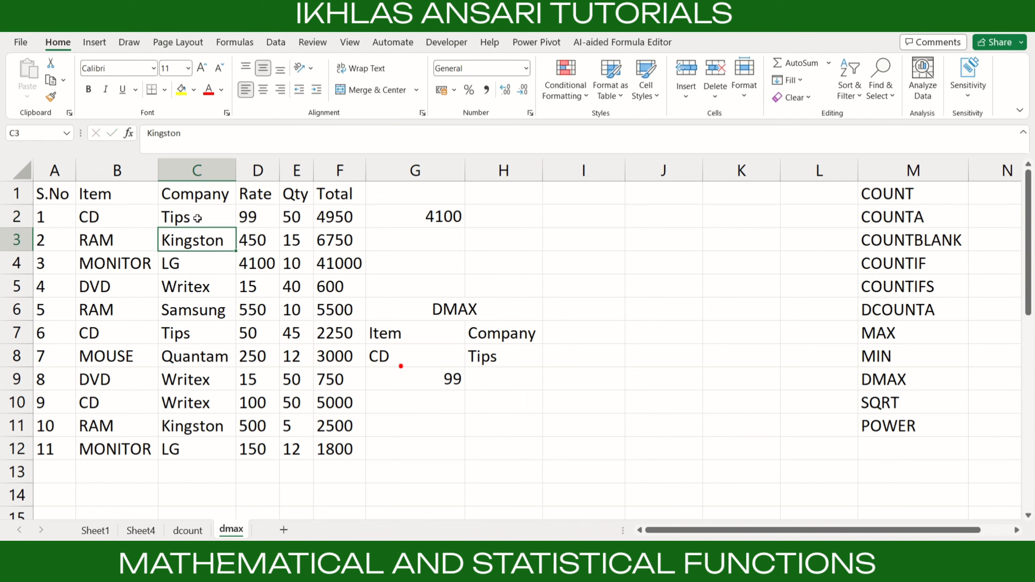
- Compare the DMAX cell G9 with the rates of the Tips CD entries in rows 2 and 7
left_click(424, 376)
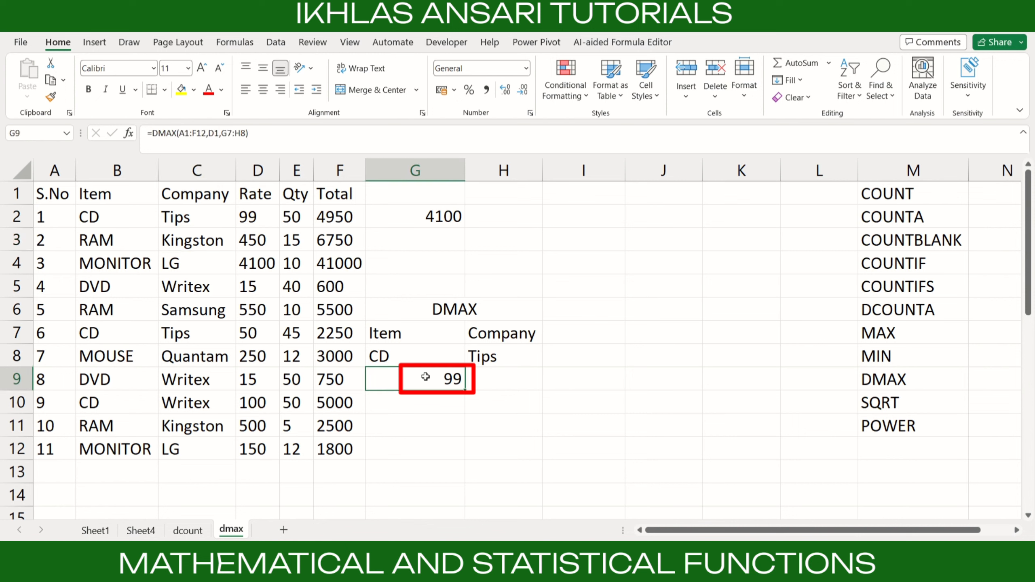
left_click(261, 221)
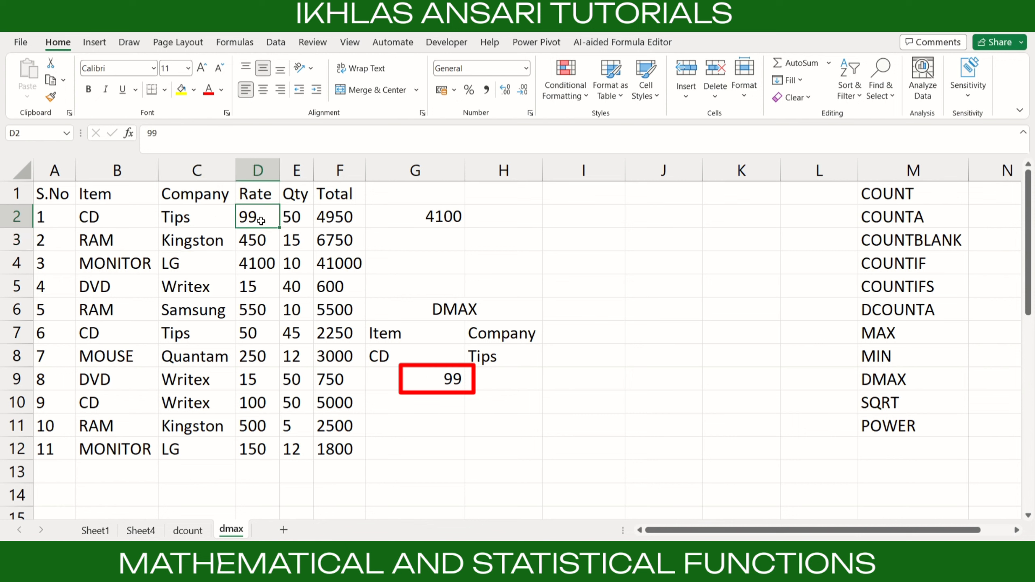
left_click(112, 335)
left_click(258, 331)
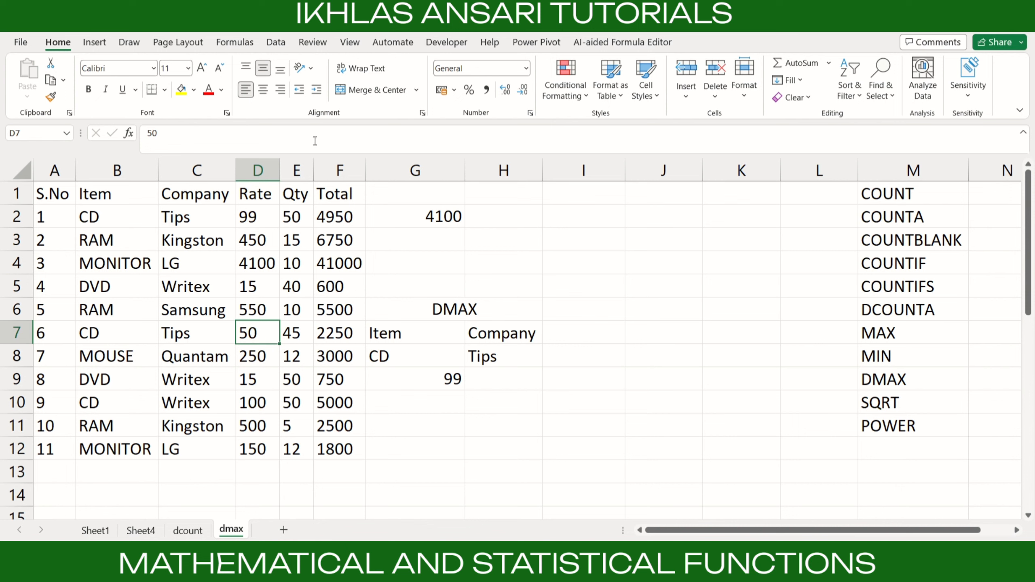
- Find the lowest rate with a MIN formula in G3 over D2:D12 and check the cell
left_click(407, 241)
type("=min")
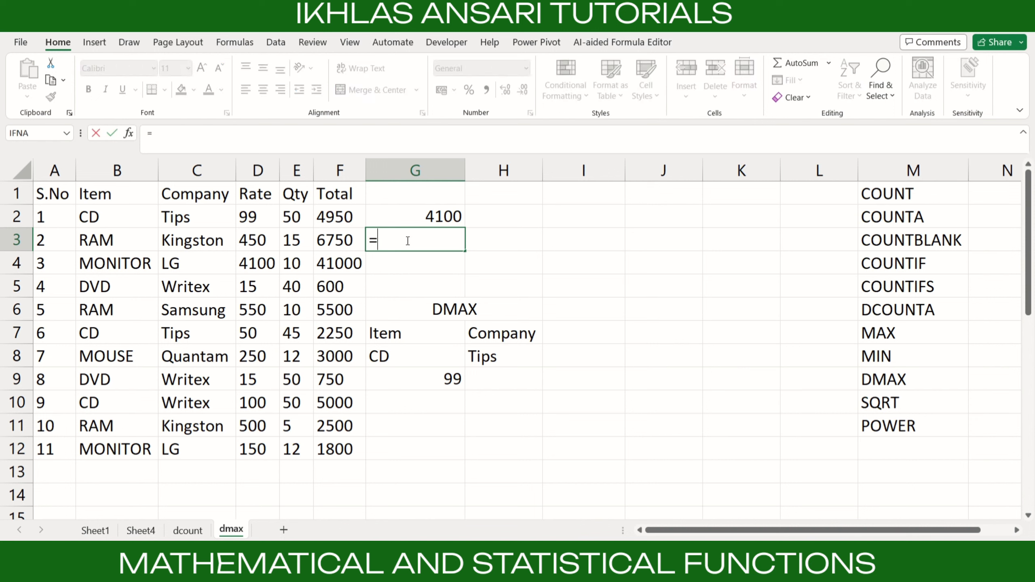
key("Tab")
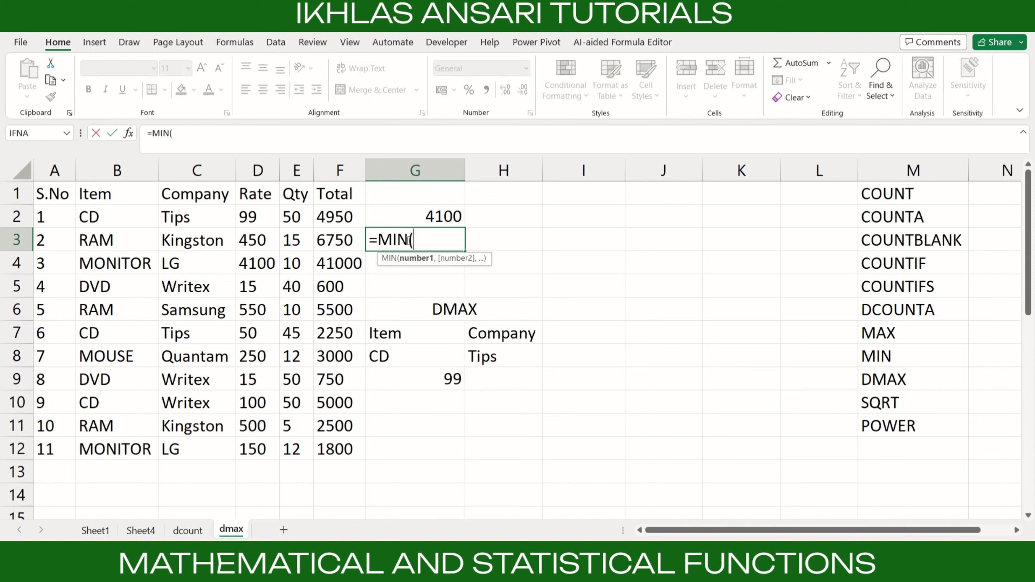
left_click(249, 217)
key("ctrl+shift+Down")
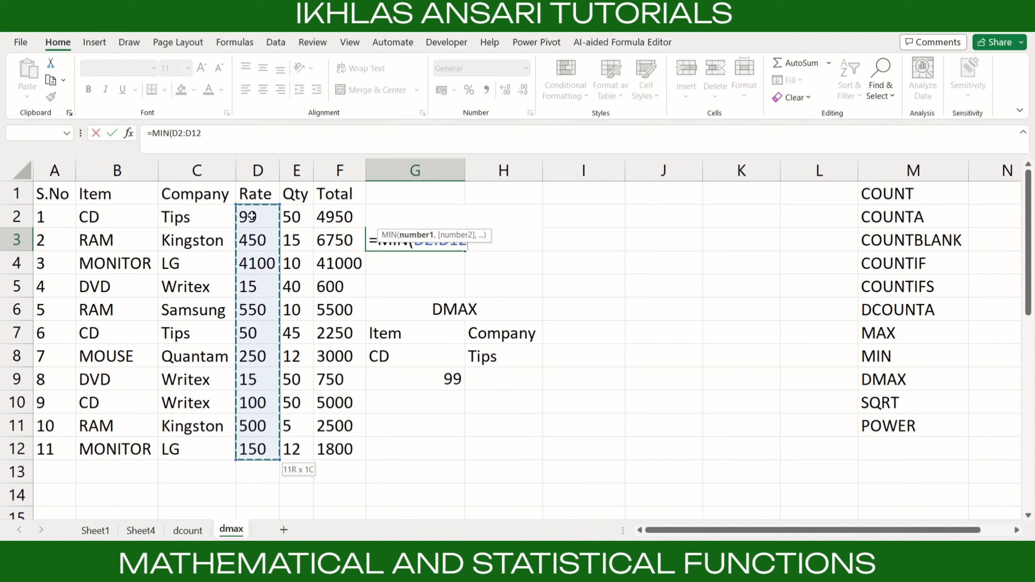
type(")")
key("Return")
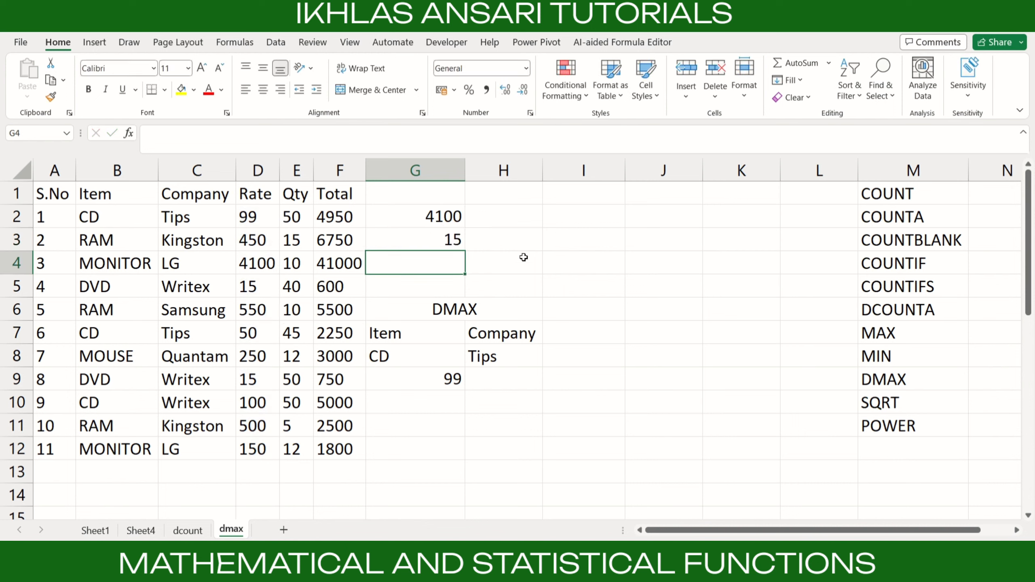
left_click(446, 240)
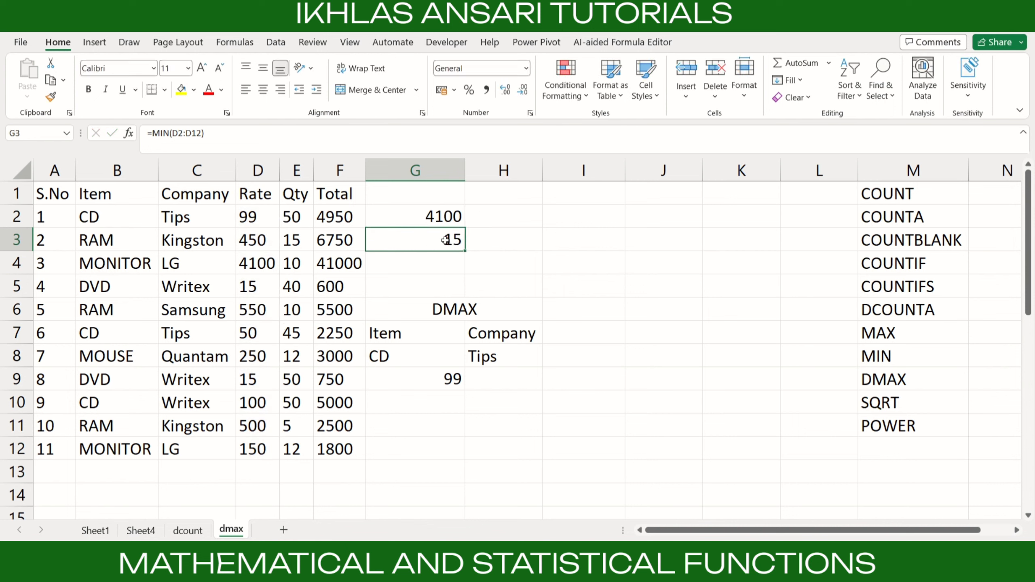
- Start a DMIN formula in H9 with the whole table A1:F12 as its database
left_click(504, 378)
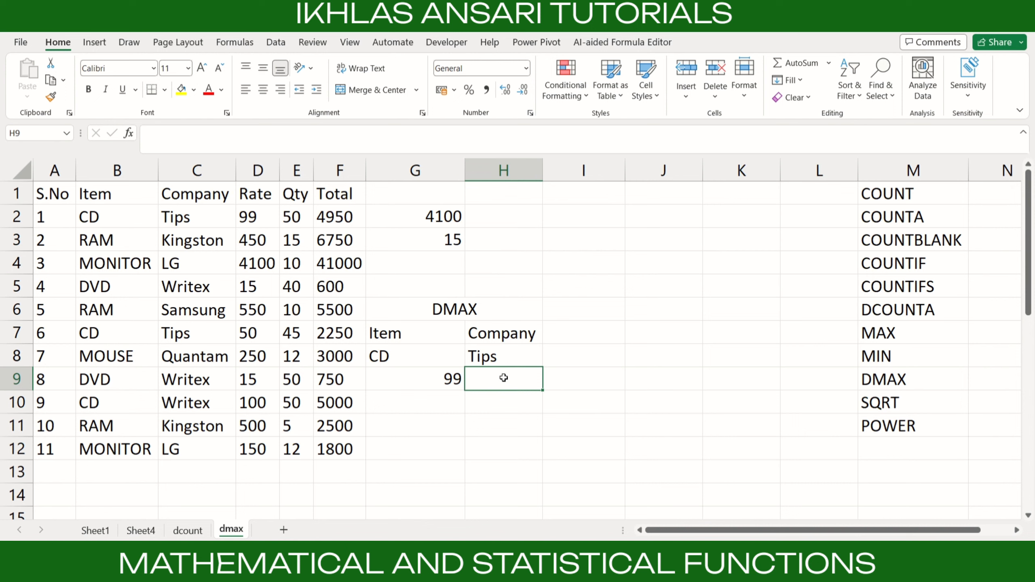
type("=dmin")
key("Tab")
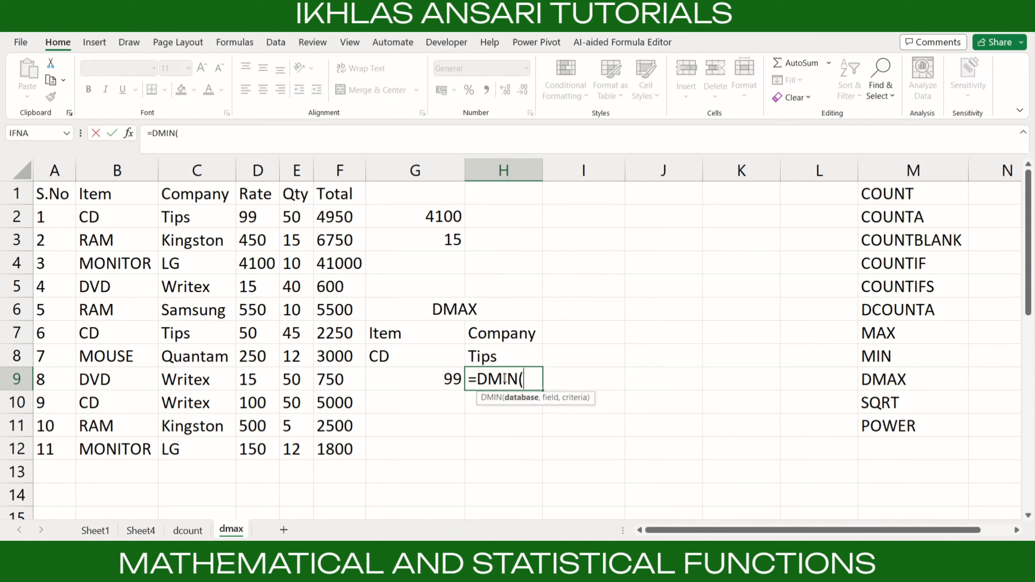
left_click(55, 191)
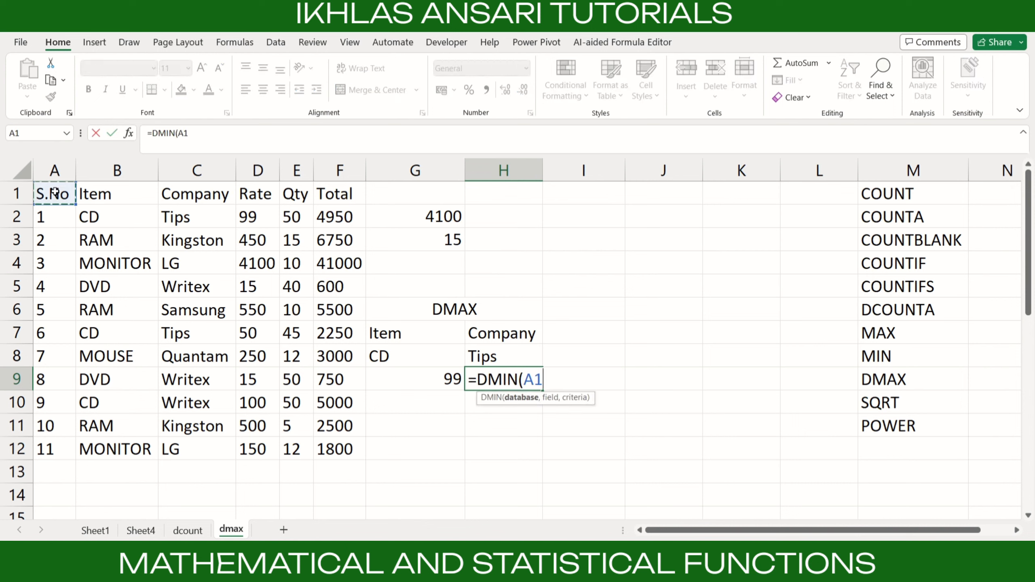
key("ctrl+shift+Down")
key("ctrl+shift+Right")
type(",")
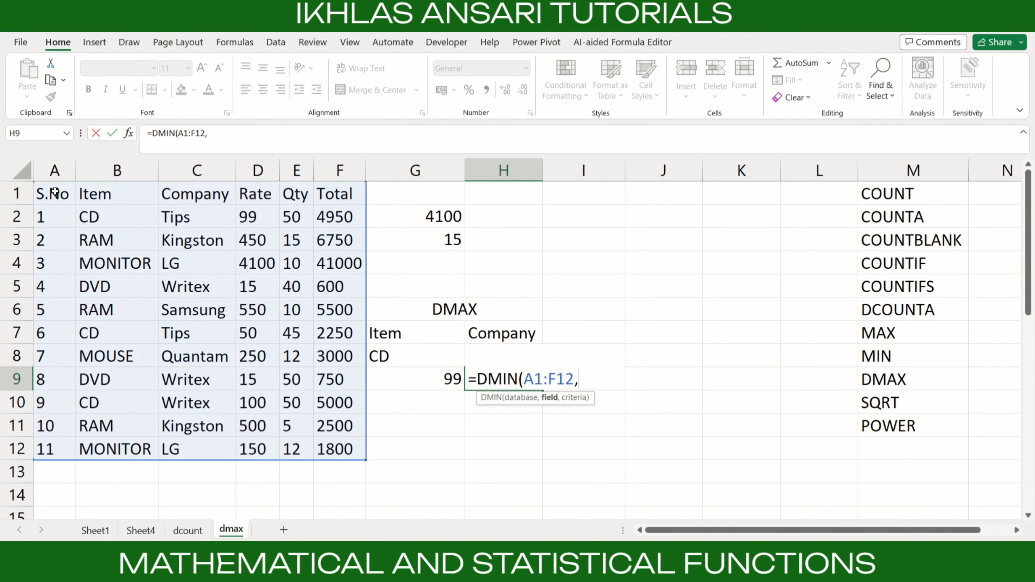
- Complete the DMIN formula in H9 with field D1 and criteria G7:H8, and compare it with the rate in D7
left_click(260, 195)
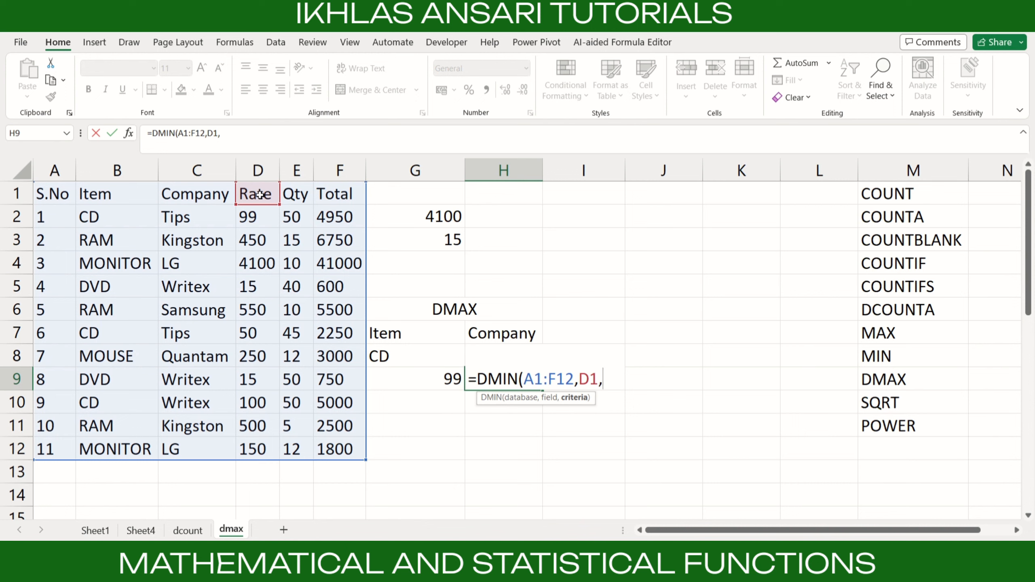
left_click(414, 328)
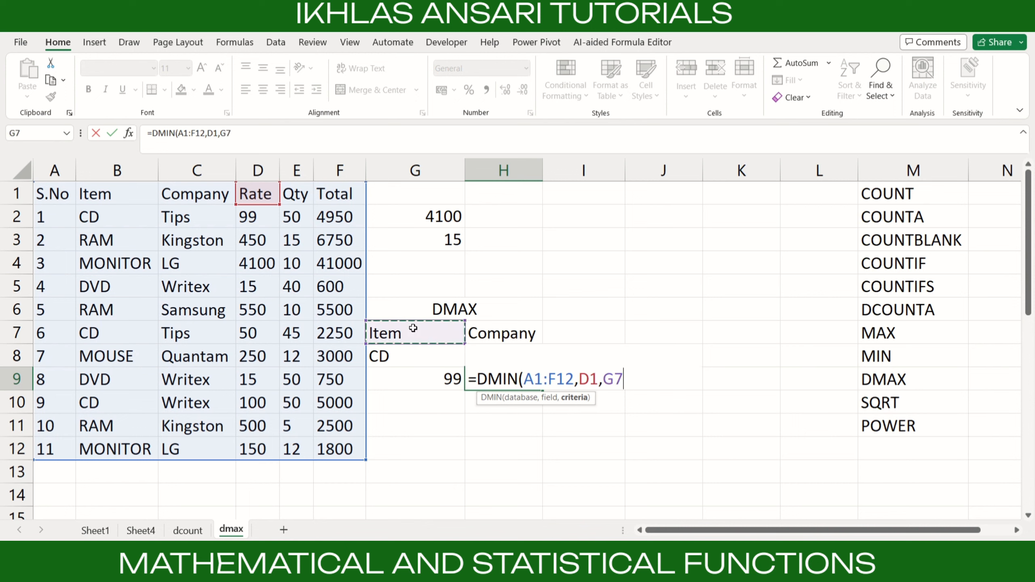
key("shift+Down")
key("shift+Right")
type(")")
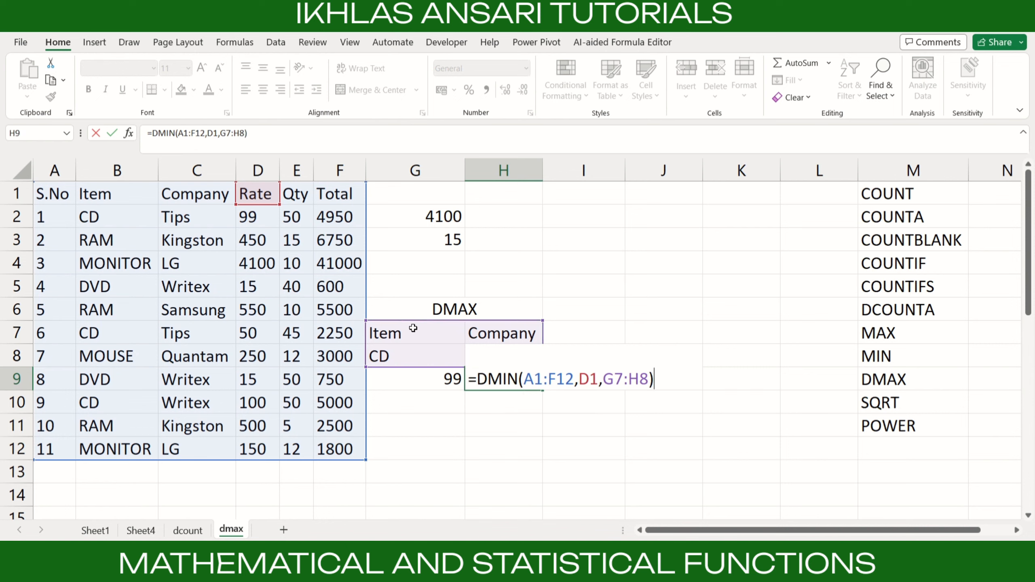
key("Return")
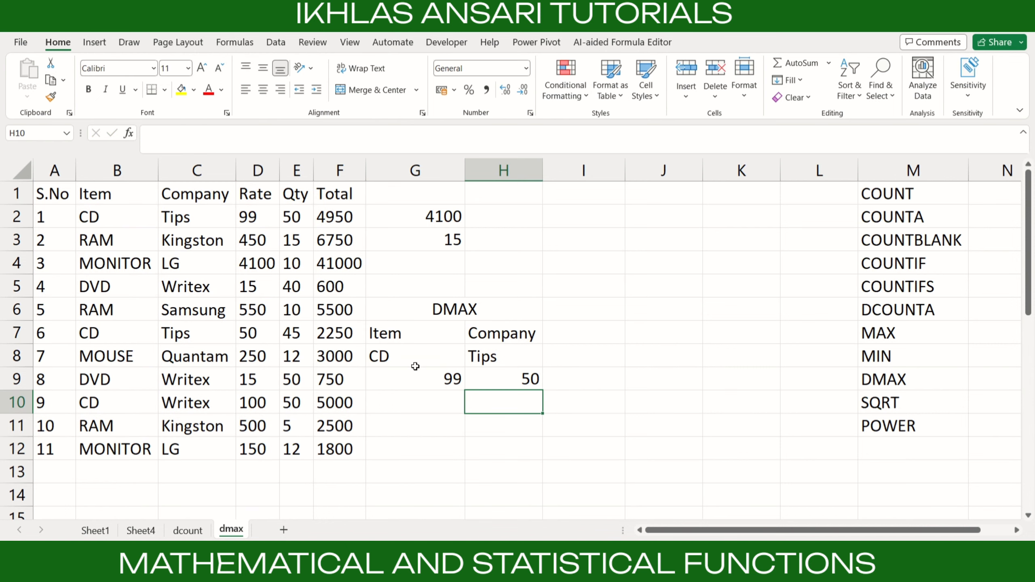
left_click(498, 374)
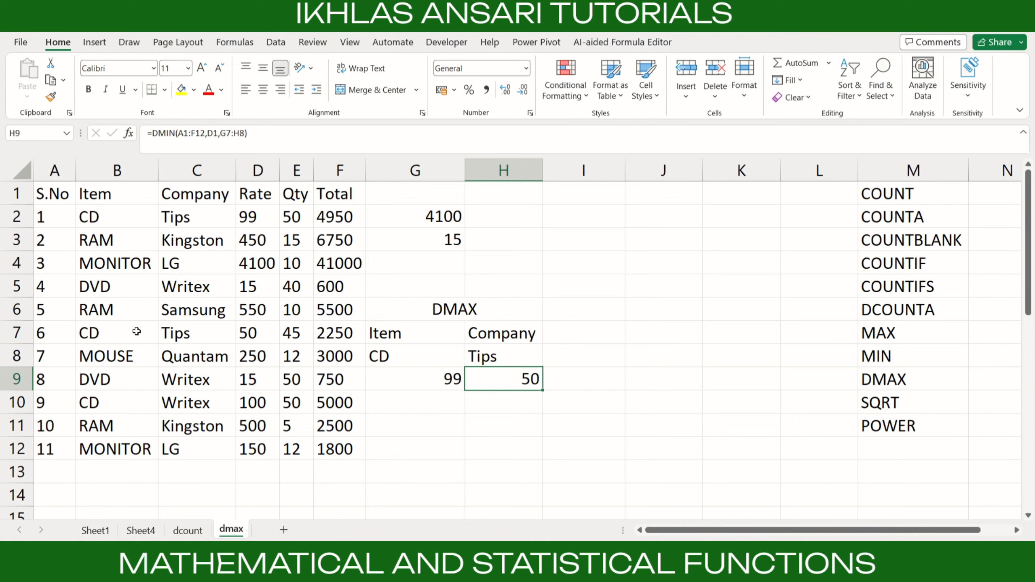
left_click(254, 332)
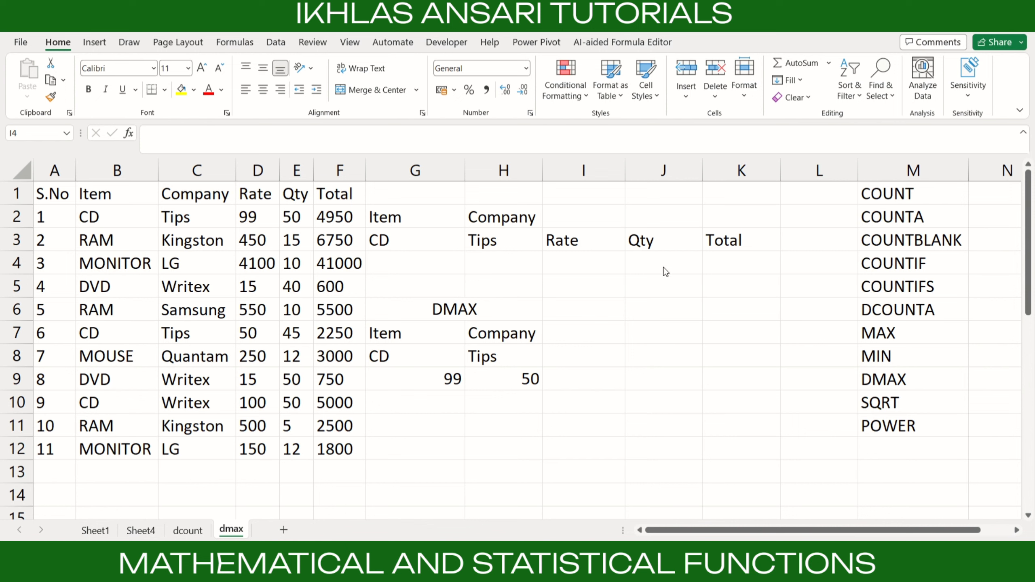
- Start a DMAX formula under the Rate heading in I4 with the absolute database range $A$1:$F$12
left_click(599, 263)
left_click(660, 263)
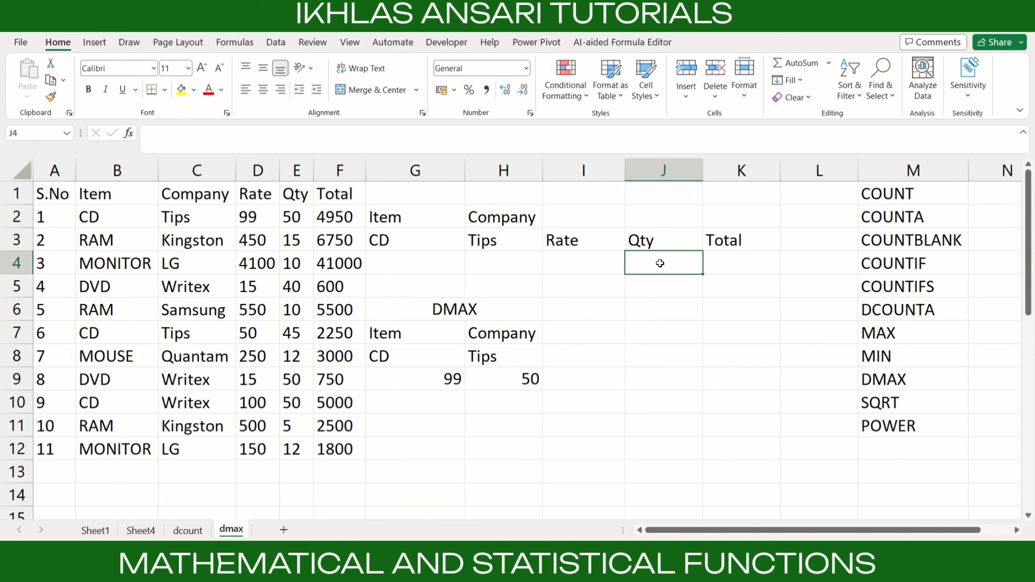
left_click(722, 264)
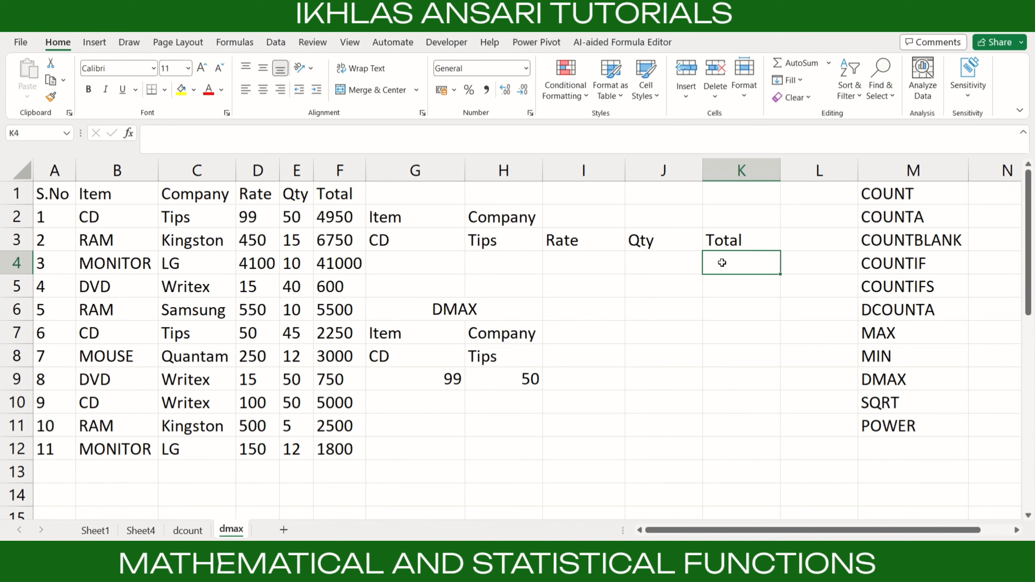
left_click(586, 266)
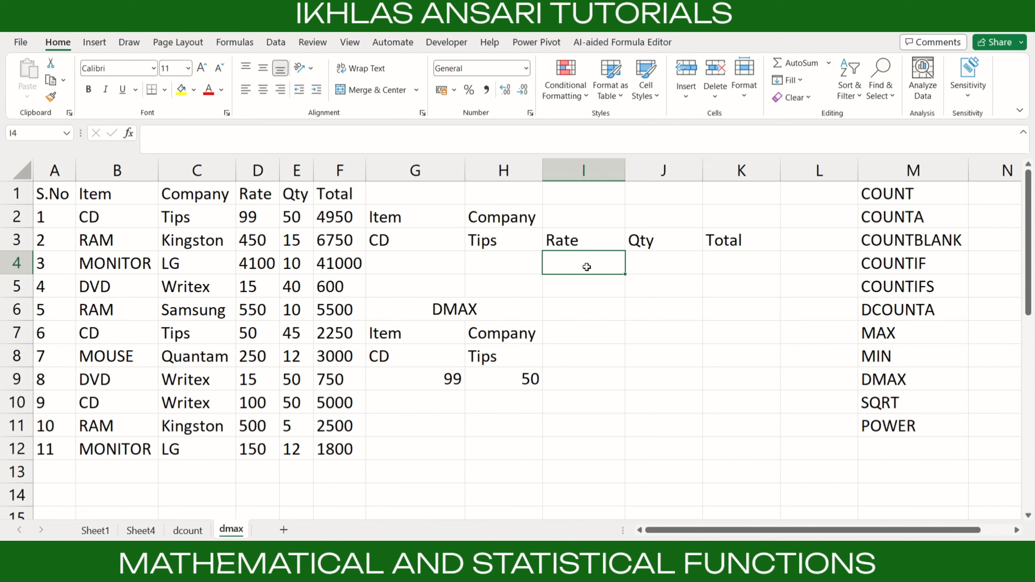
type("=dma")
key("Tab")
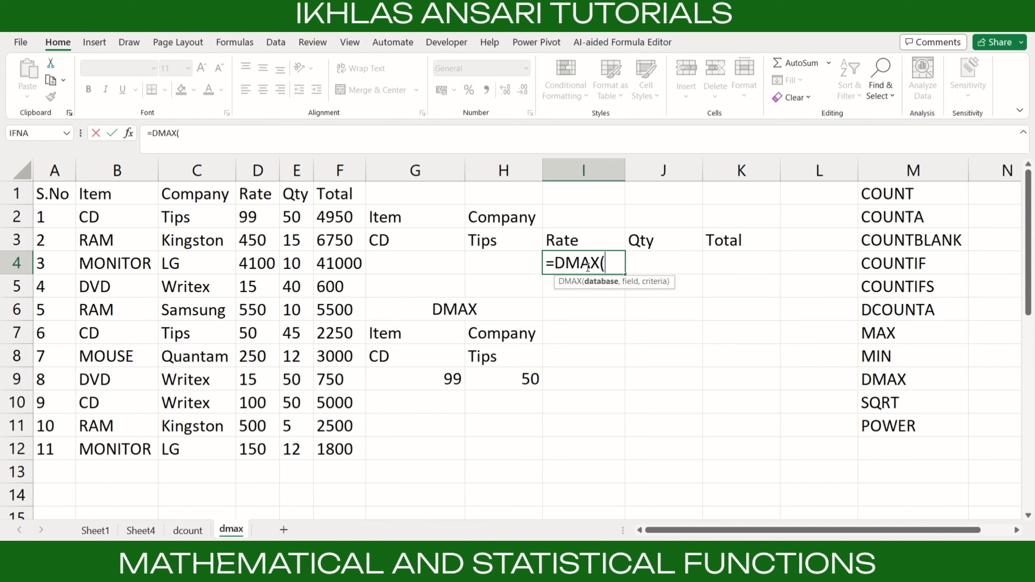
left_click(53, 192)
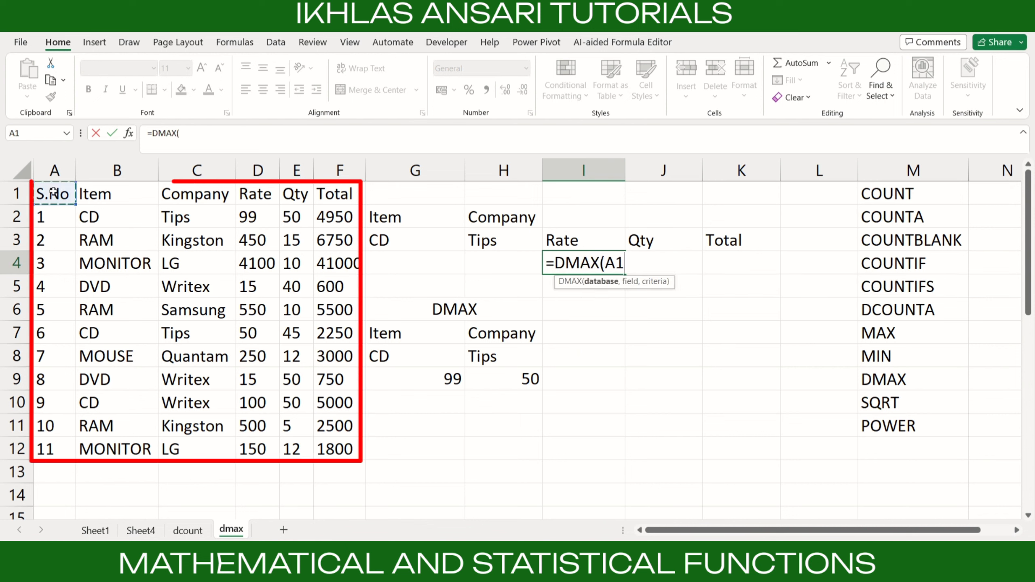
key("ctrl+shift+Down")
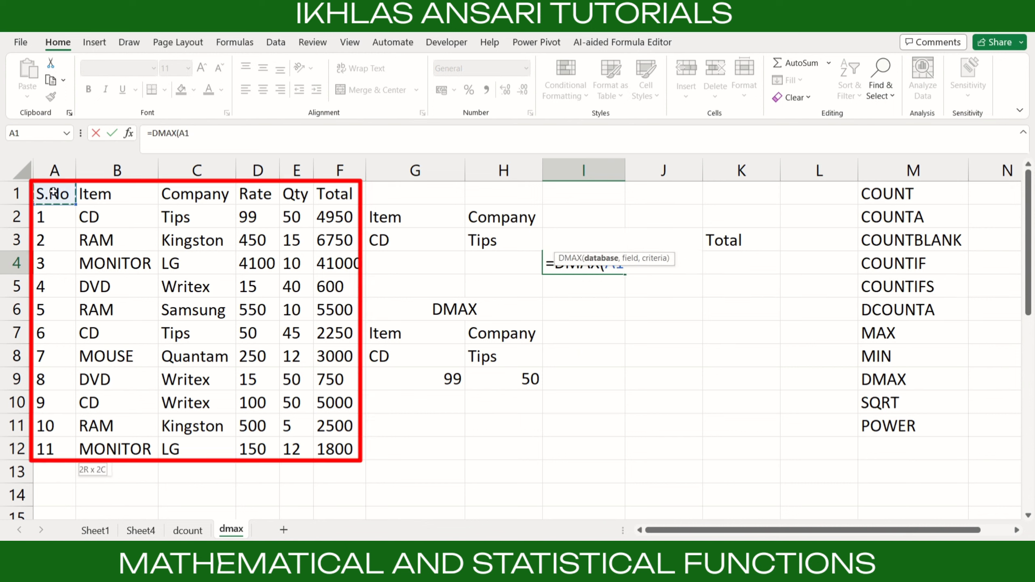
key("ctrl+shift+Right")
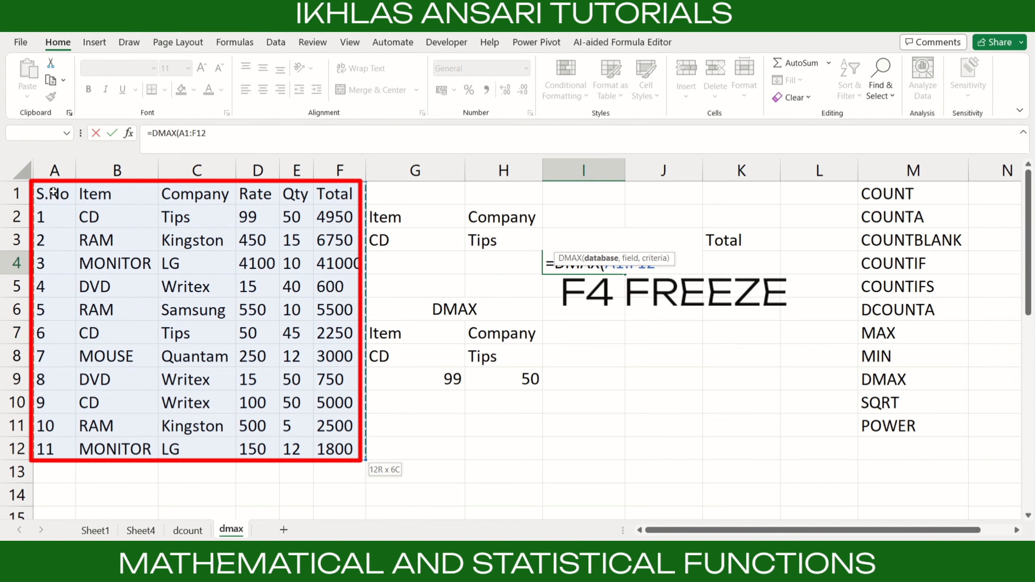
key("F4")
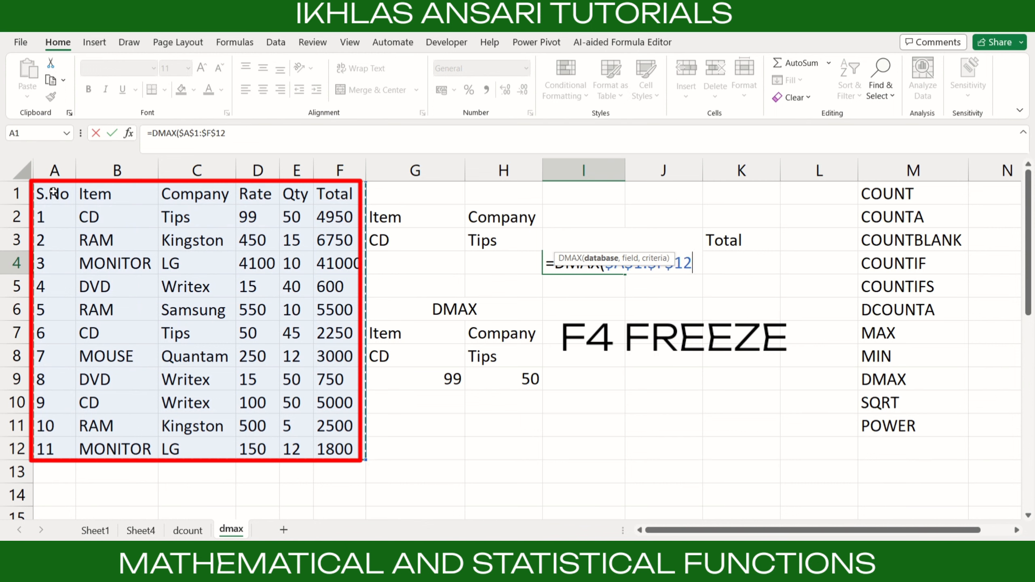
type(",")
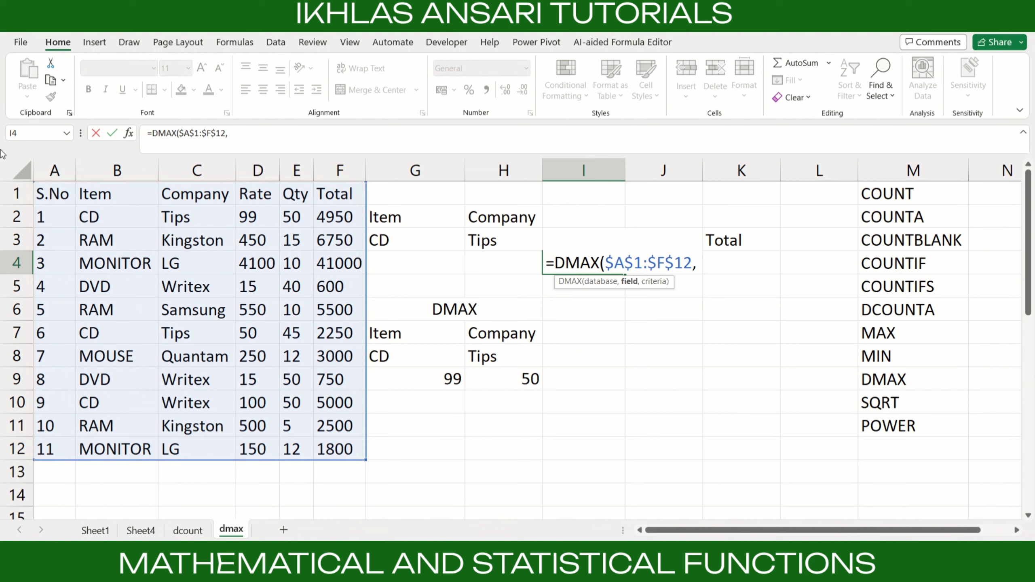
- Complete the DMAX formula in I4 with field D1 and absolute criteria $G$2:$H$3, and fill it across to K4
left_click(246, 194)
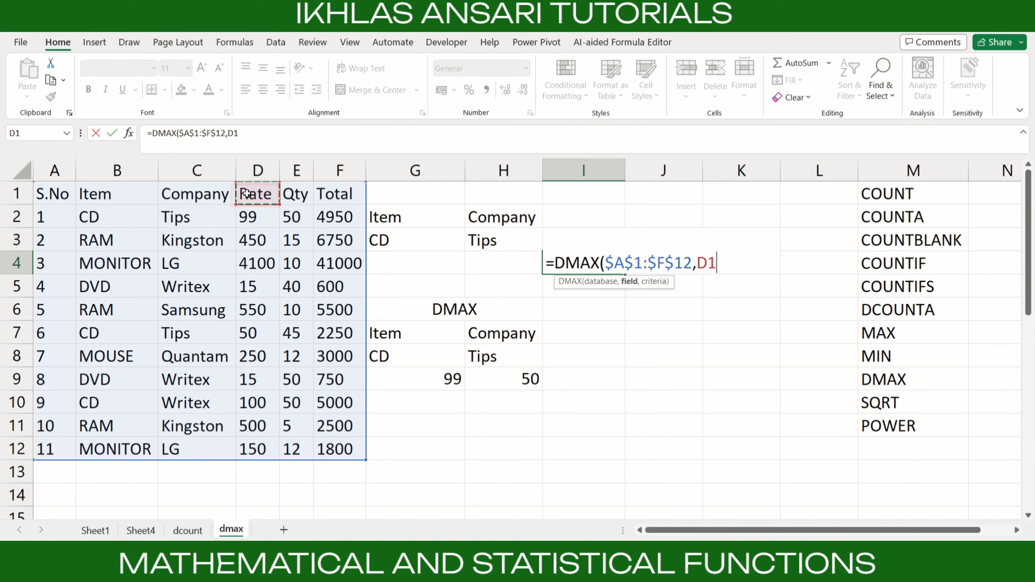
type(",")
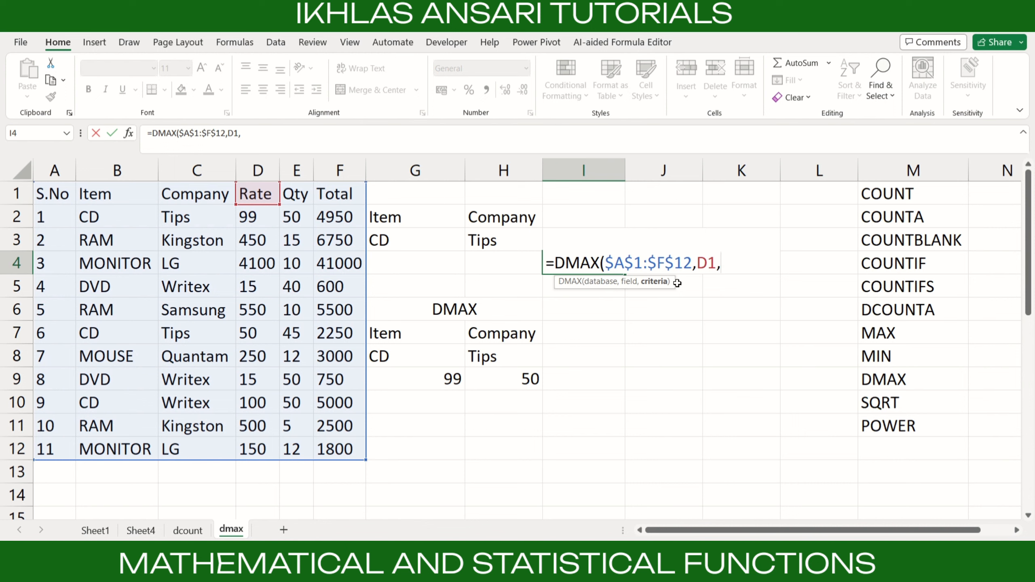
left_click(411, 211)
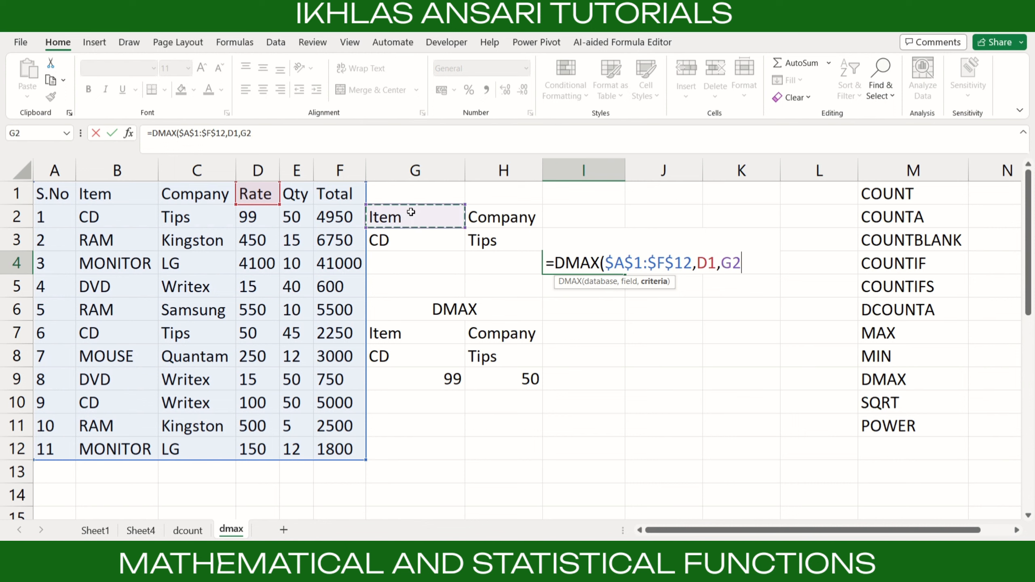
key("shift+Down")
key("shift+Right")
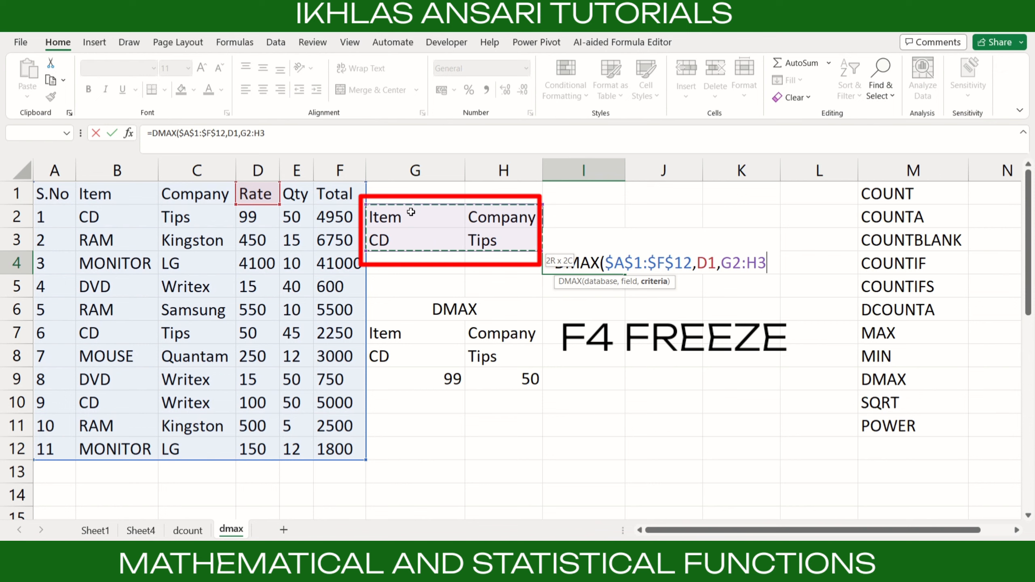
key("F4")
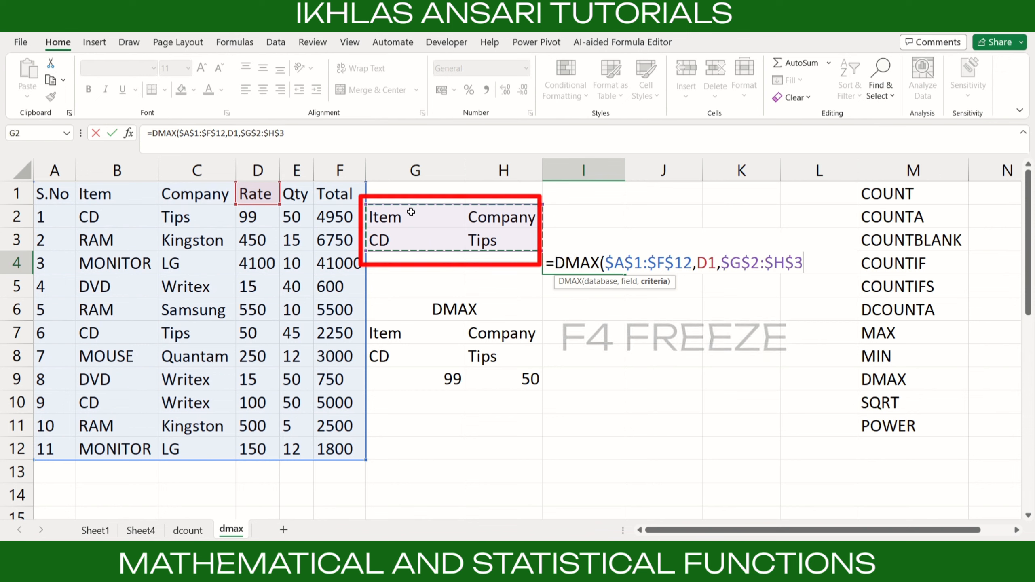
type(")")
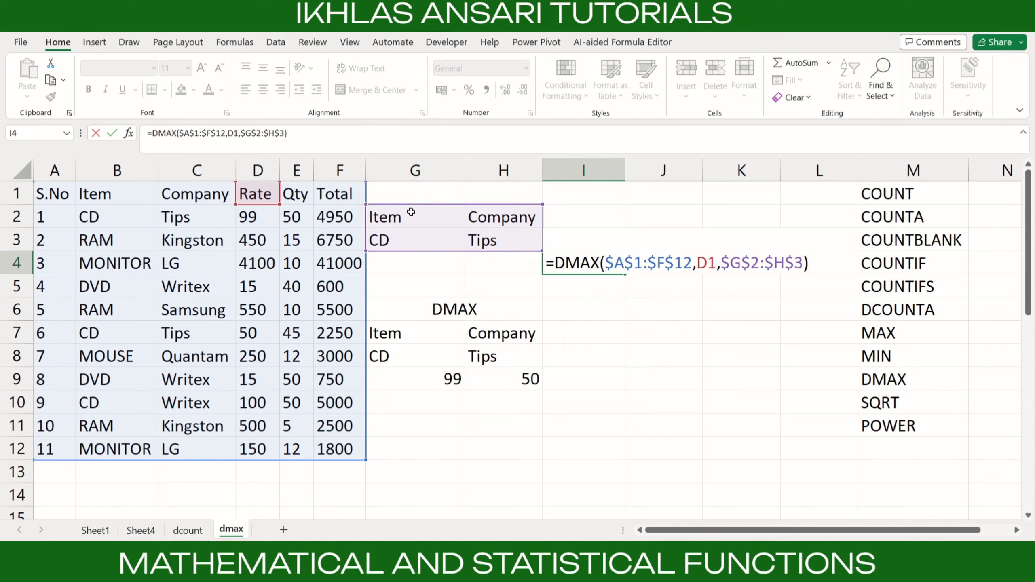
key("Return")
left_click(611, 263)
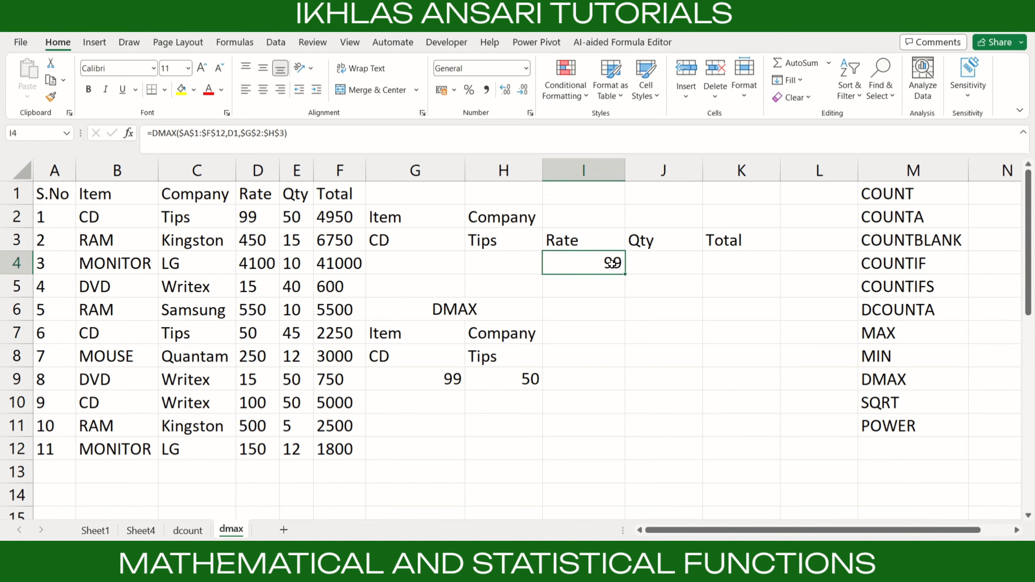
left_click_drag(626, 274, 745, 277)
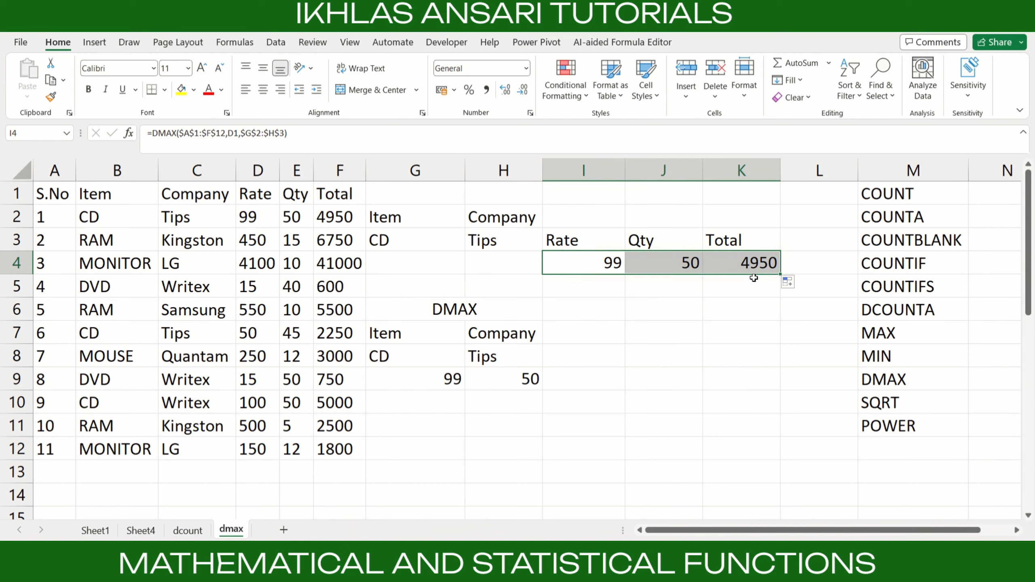
- Compare the filled DMAX cells in row 4 with the rates, quantities and totals of the Tips CD entries in rows 2 and 7
left_click(111, 214)
left_click(198, 218)
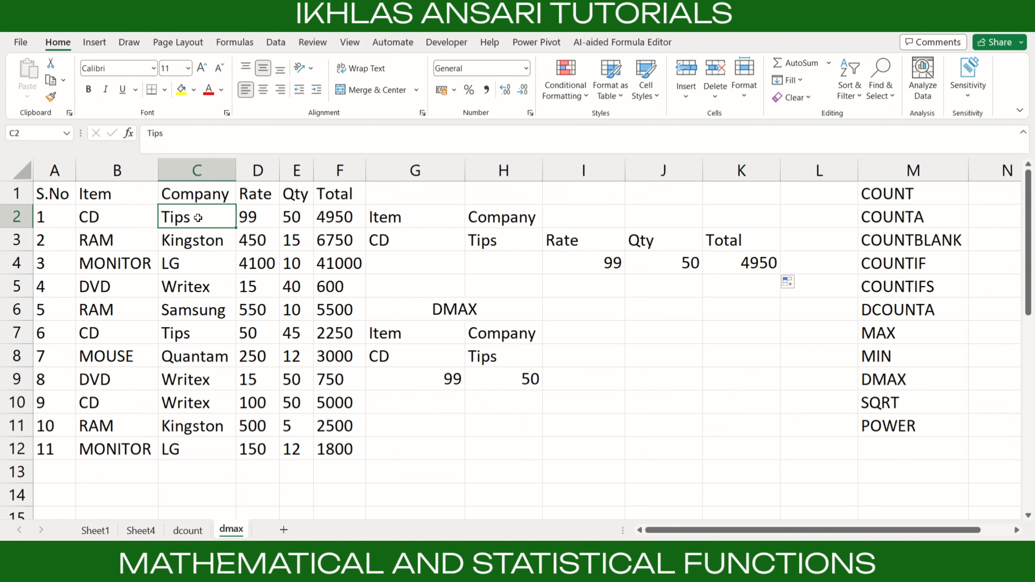
left_click(258, 218)
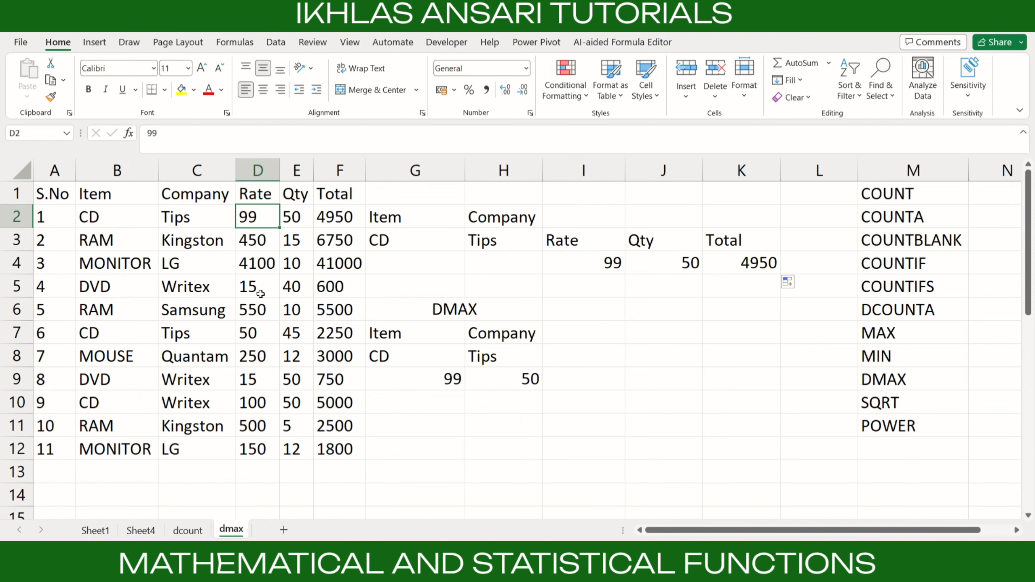
left_click(268, 335)
left_click(256, 217)
left_click(300, 218)
left_click(305, 338)
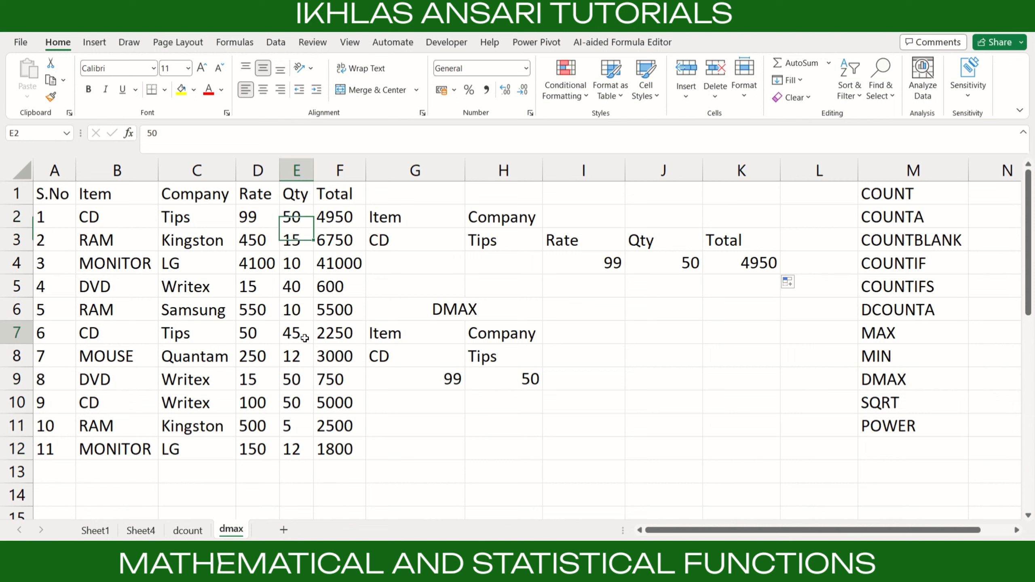
left_click(293, 217)
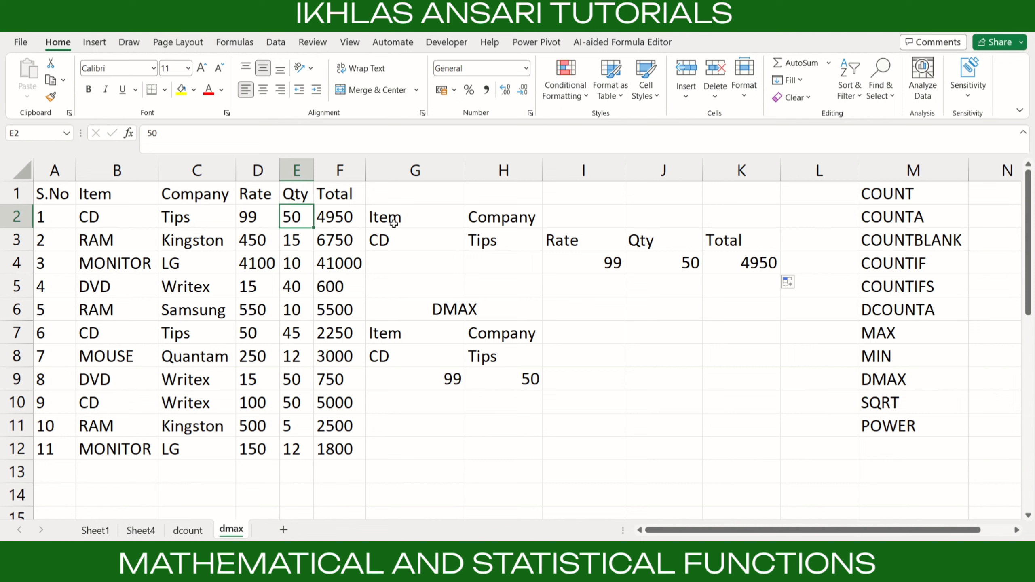
left_click(676, 269)
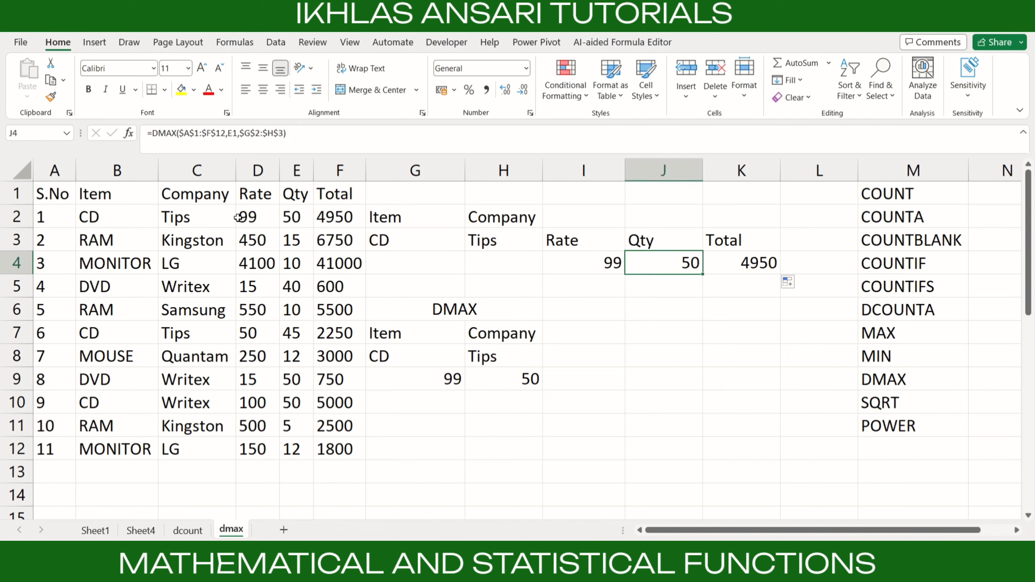
left_click(331, 216)
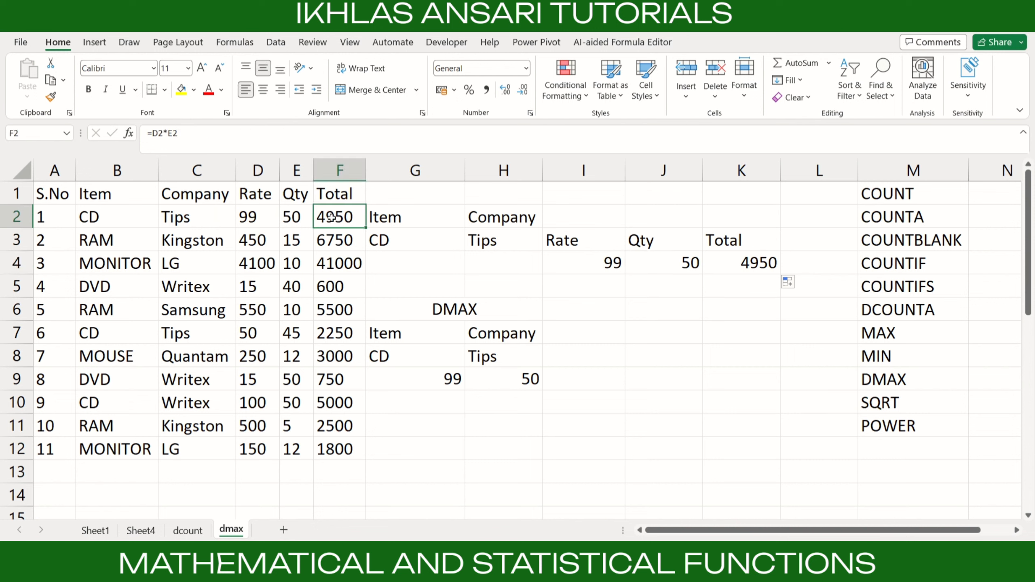
left_click(349, 340)
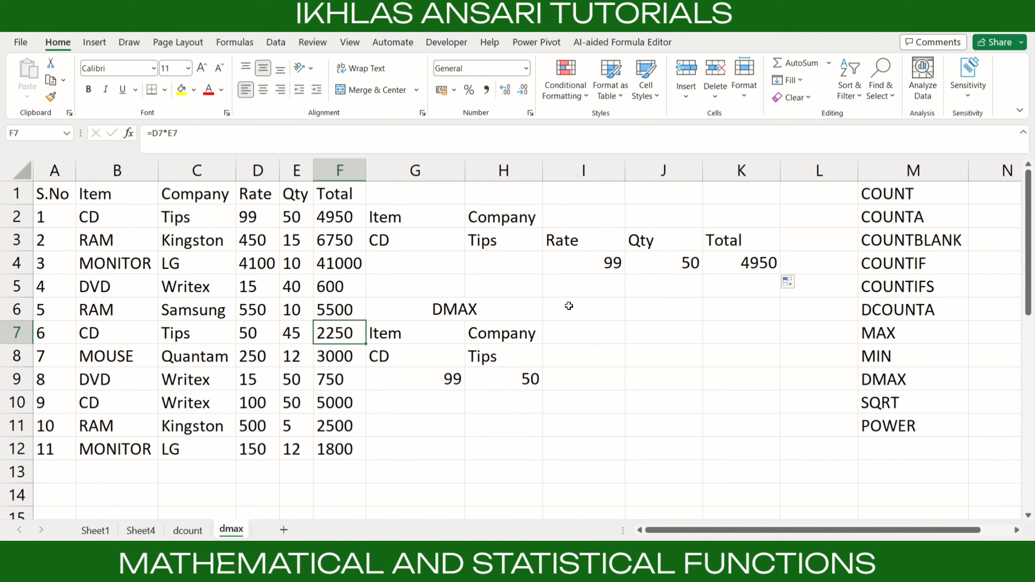
left_click(773, 262)
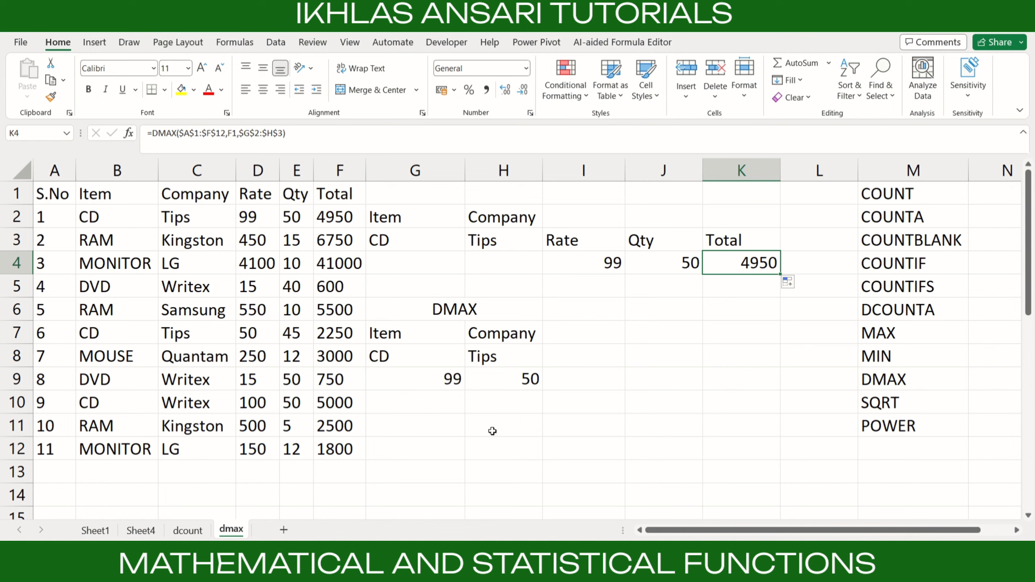
- Enter the sample numbers 144 in J9 and 25 in J10 for the square root example
left_click(650, 381)
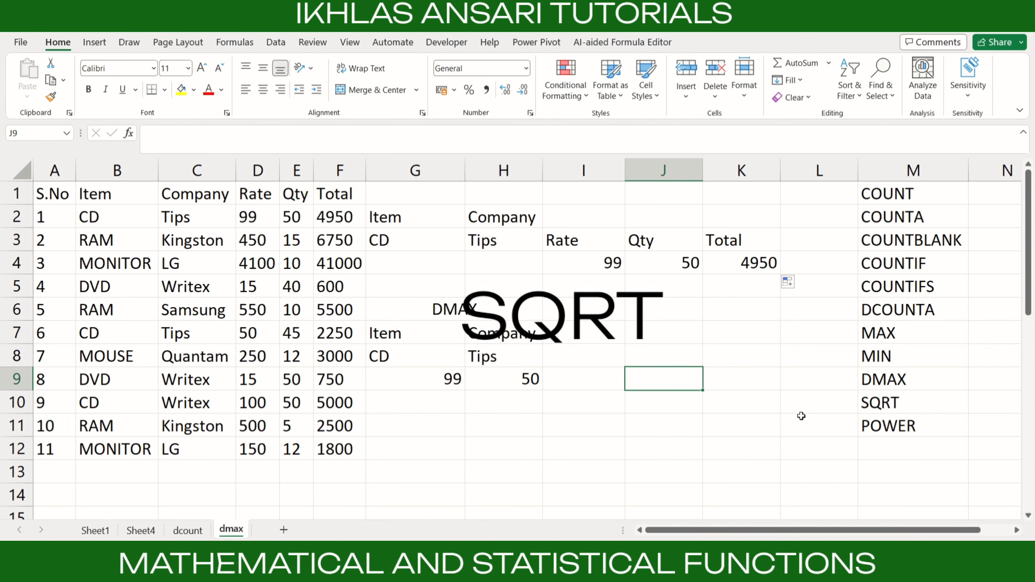
type("144")
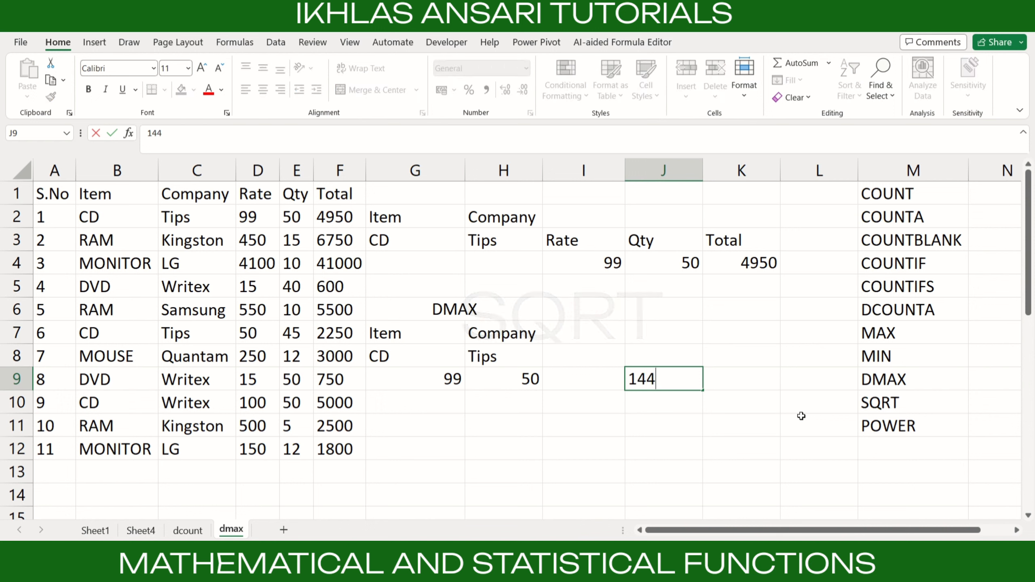
key("Return")
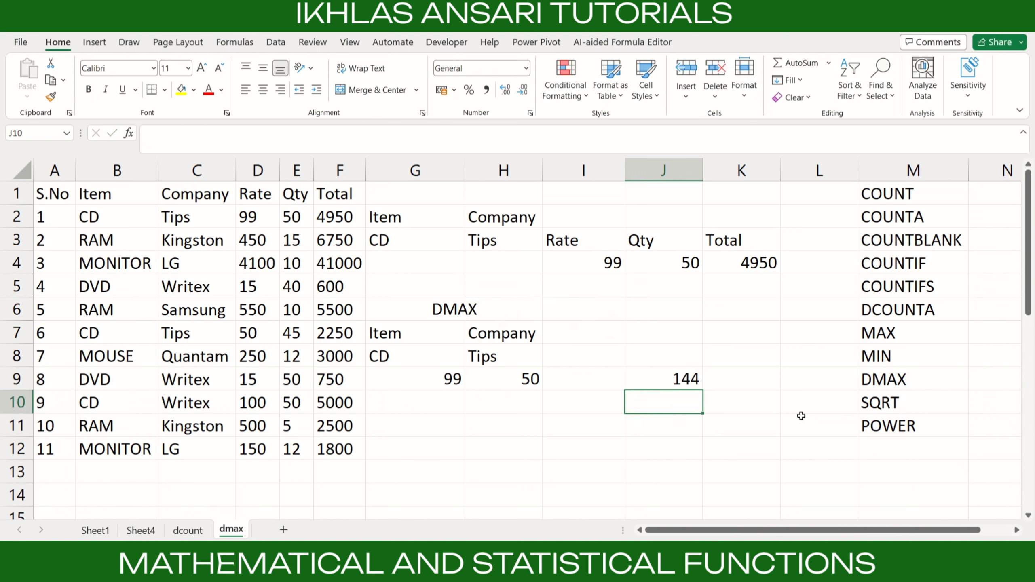
type("25")
key("Tab")
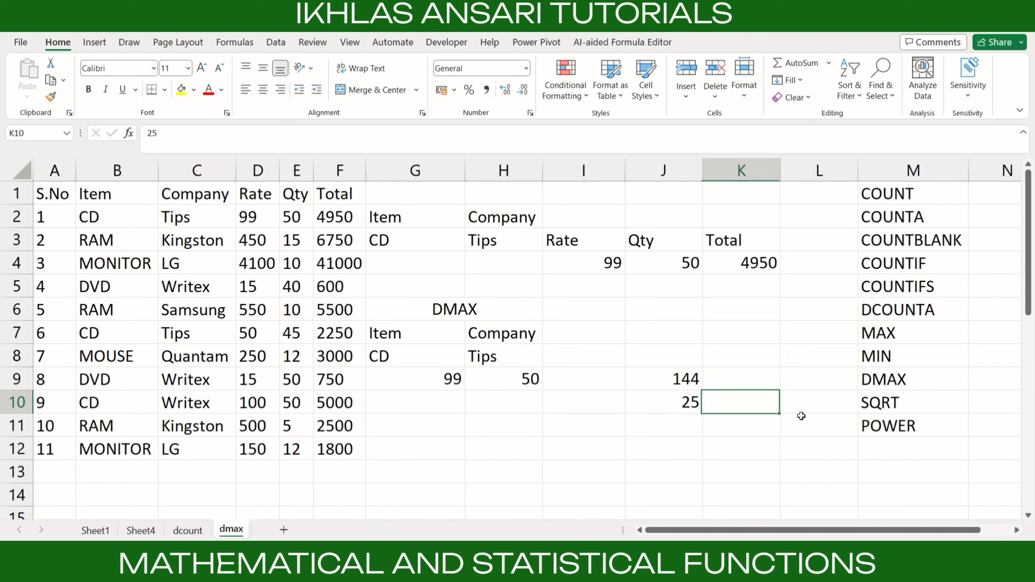
- Enter the known square roots as plain values beside the numbers, 12 in K9 and 5 in K10
key("Up")
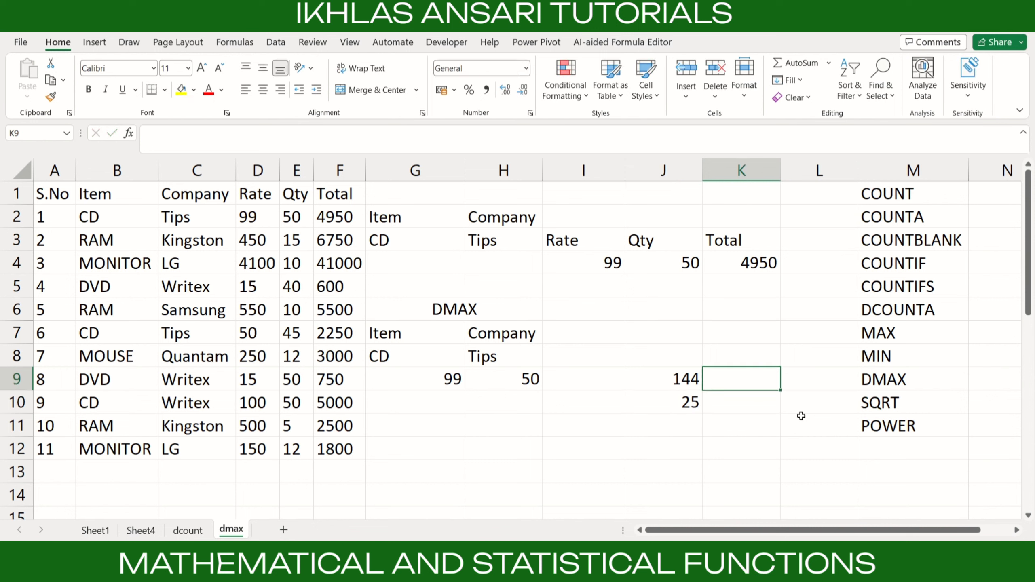
type("12")
key("Return")
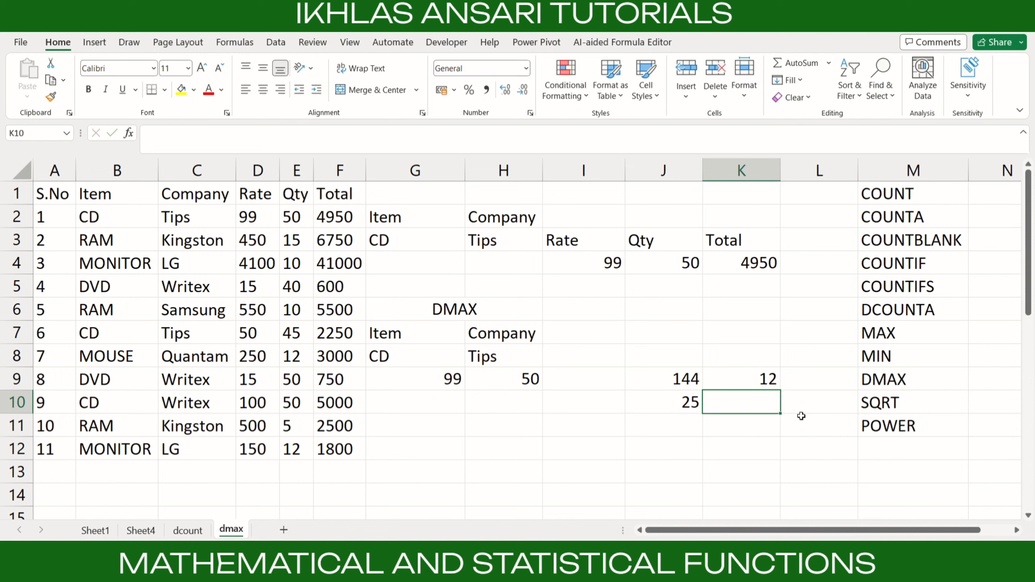
type("5")
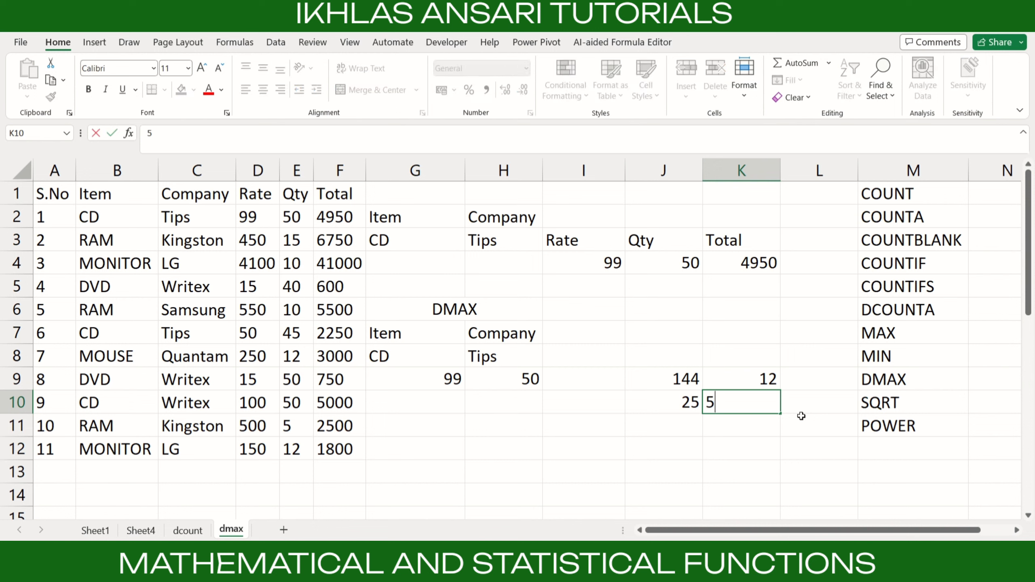
key("Return")
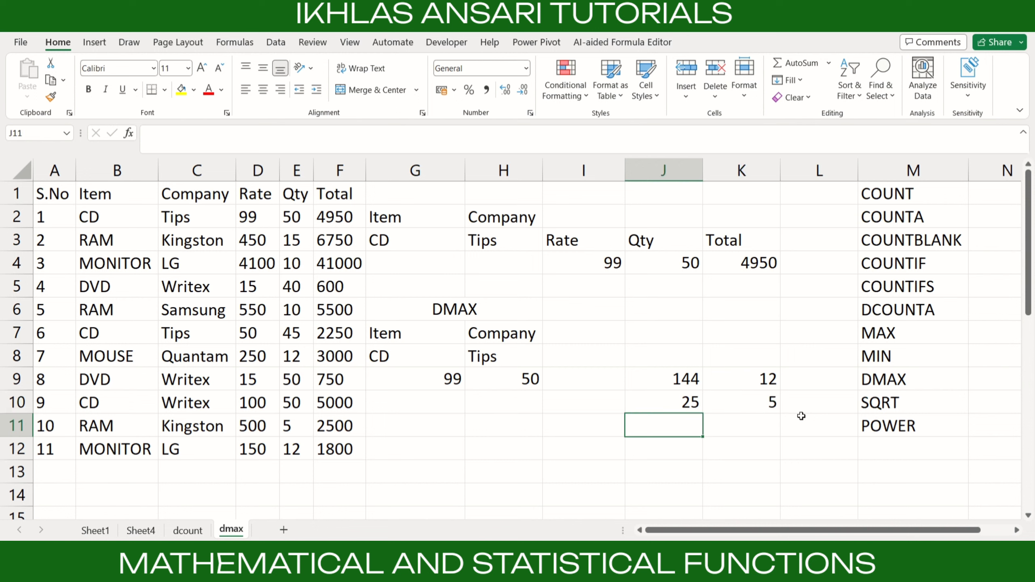
- Enter 6589 in J11 and calculate its square root in K11 with a SQRT formula referencing J11
type("6589")
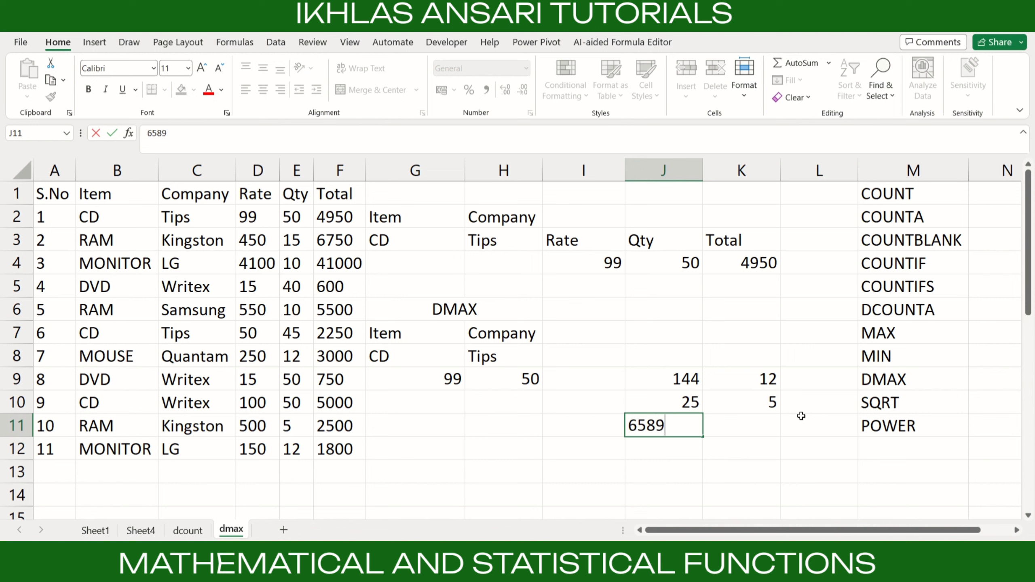
key("Tab")
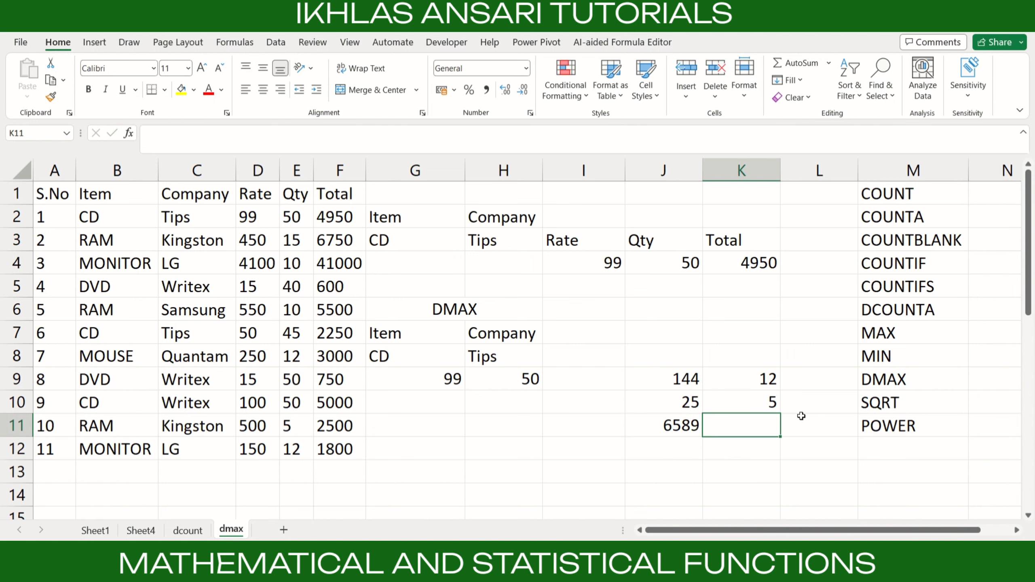
left_click(801, 416)
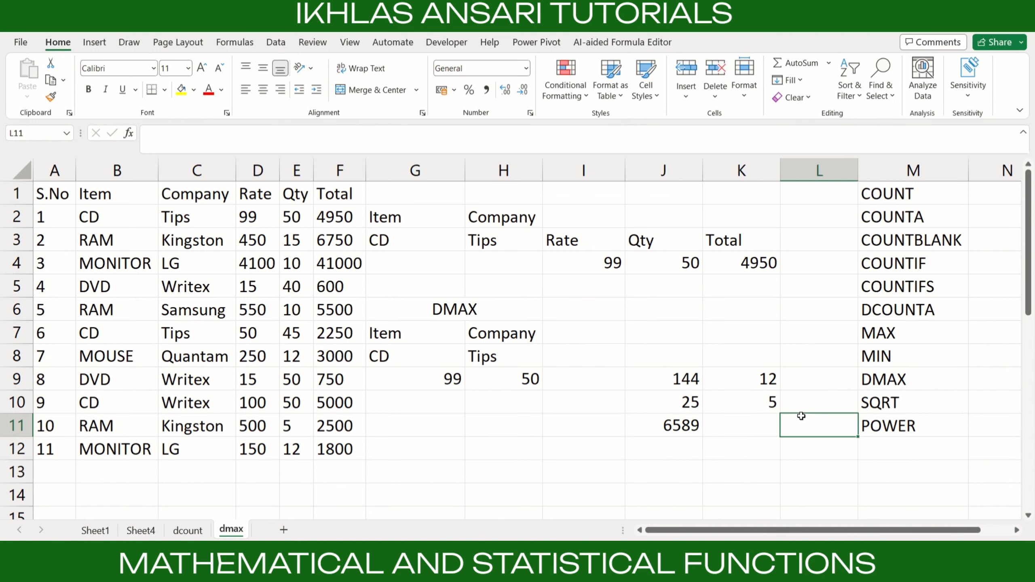
key("Left")
type("=sqr")
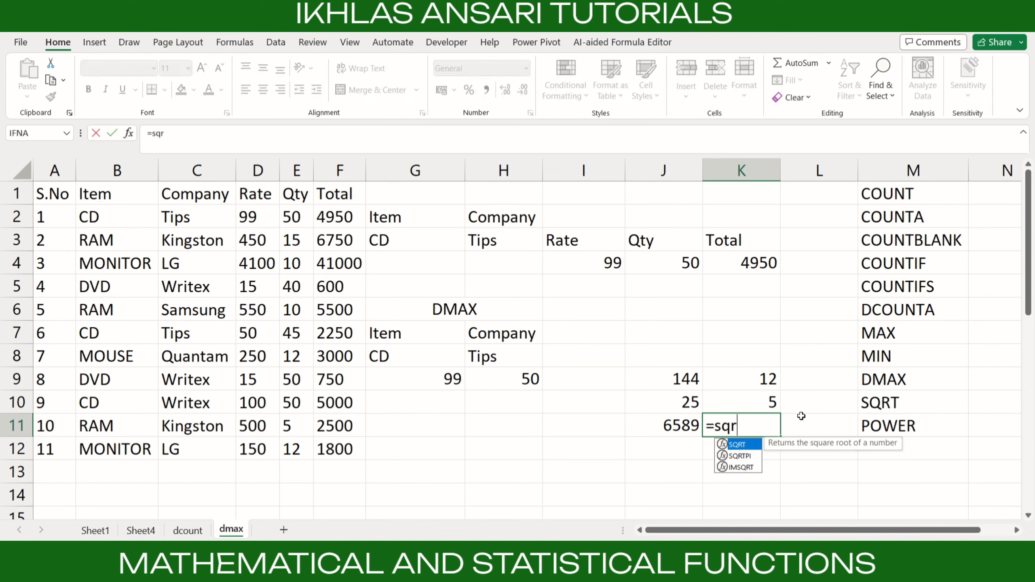
key("Tab")
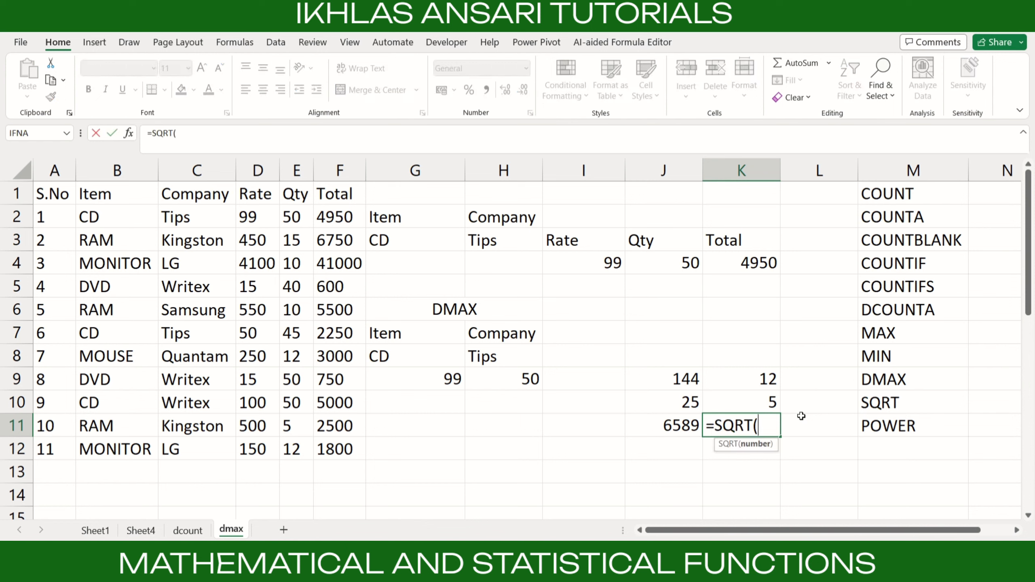
left_click(677, 427)
type(")")
key("Return")
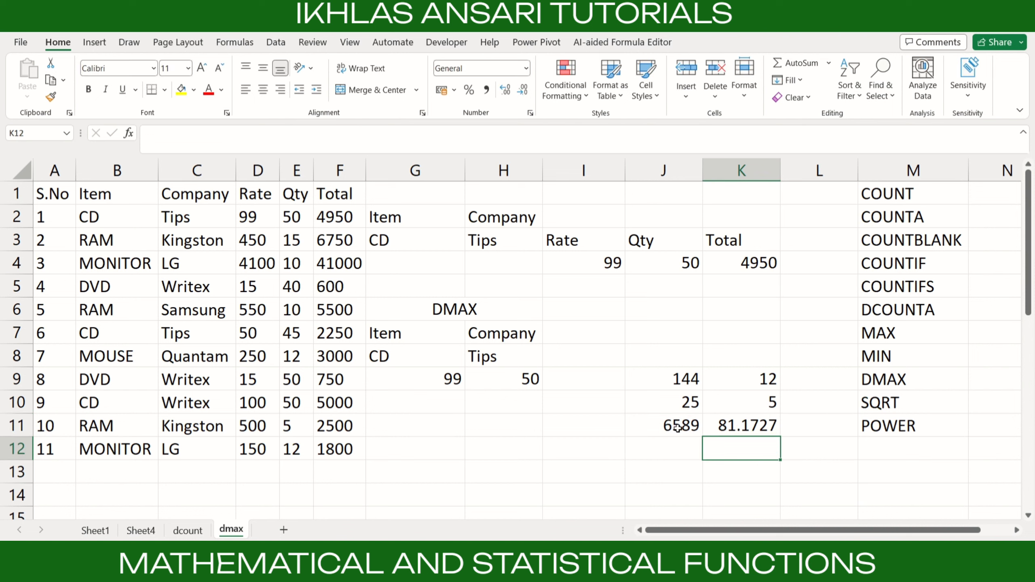
- Reduce the displayed precision of the SQRT formula cell K11 to zero decimal places
left_click(752, 426)
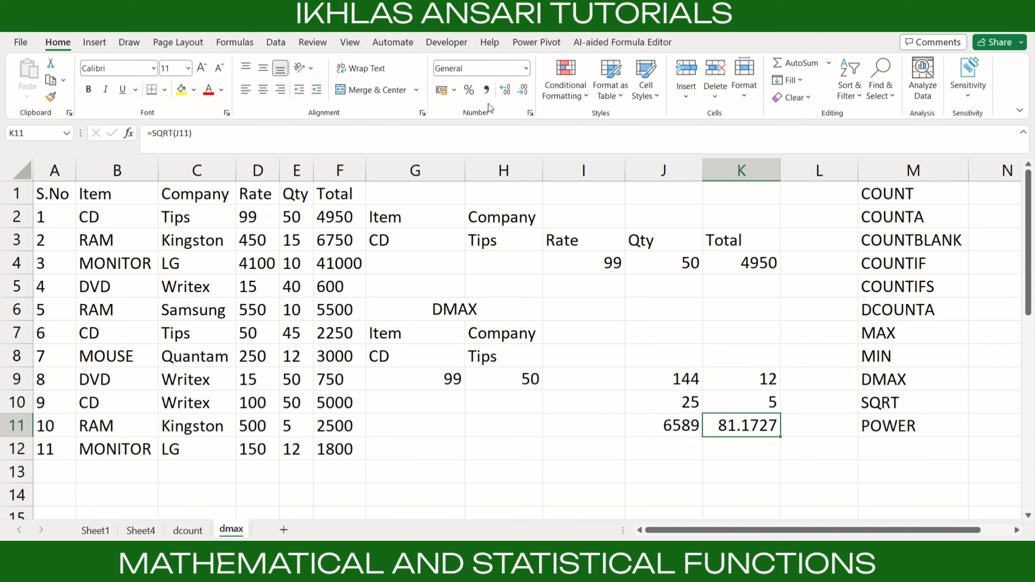
left_click(530, 93)
left_click(530, 93)
left_click(529, 93)
left_click(530, 94)
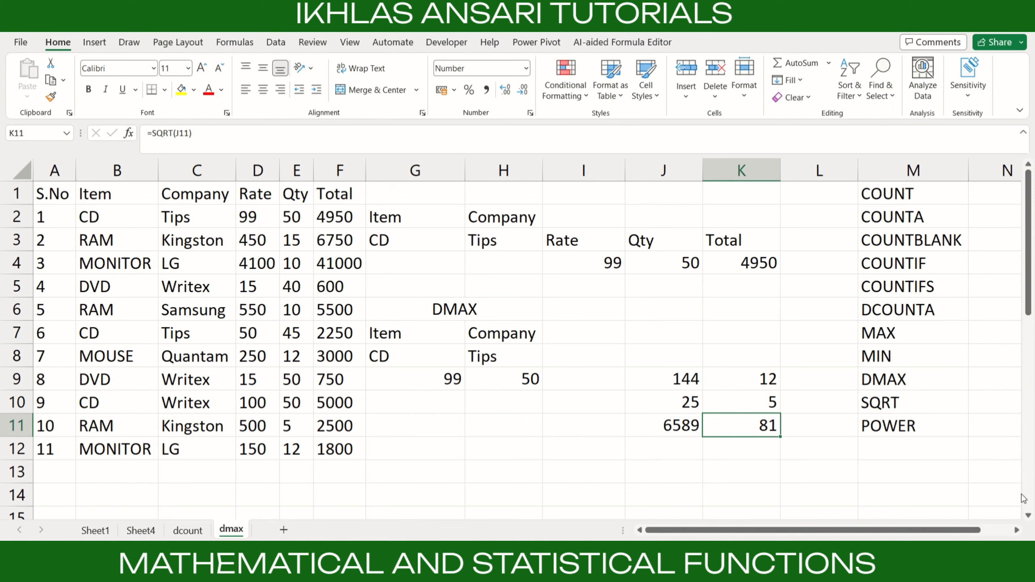
- Enter the base number 25 in H11 and the exponent 4 in H12 for the POWER example
left_click(895, 430)
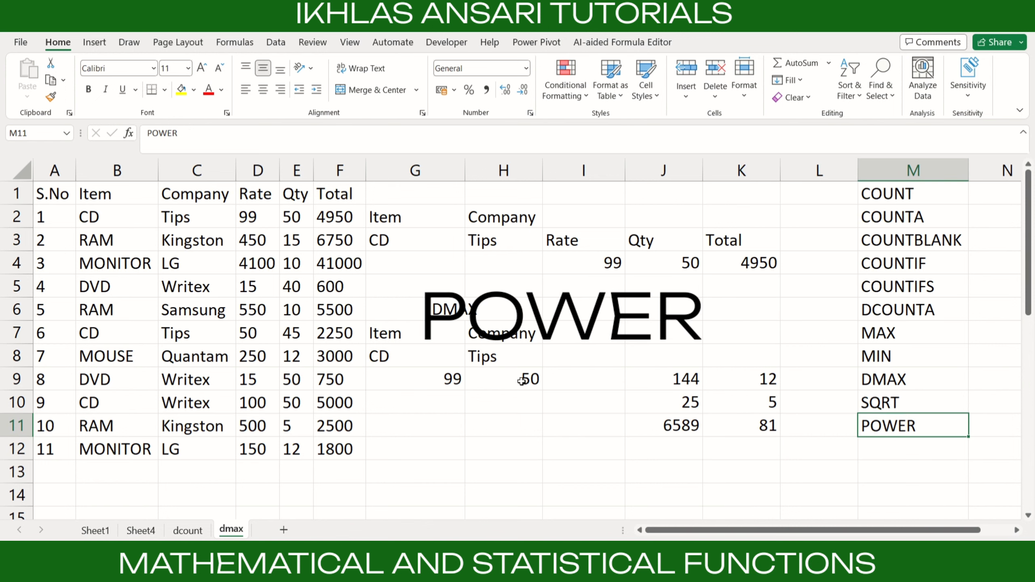
left_click(484, 423)
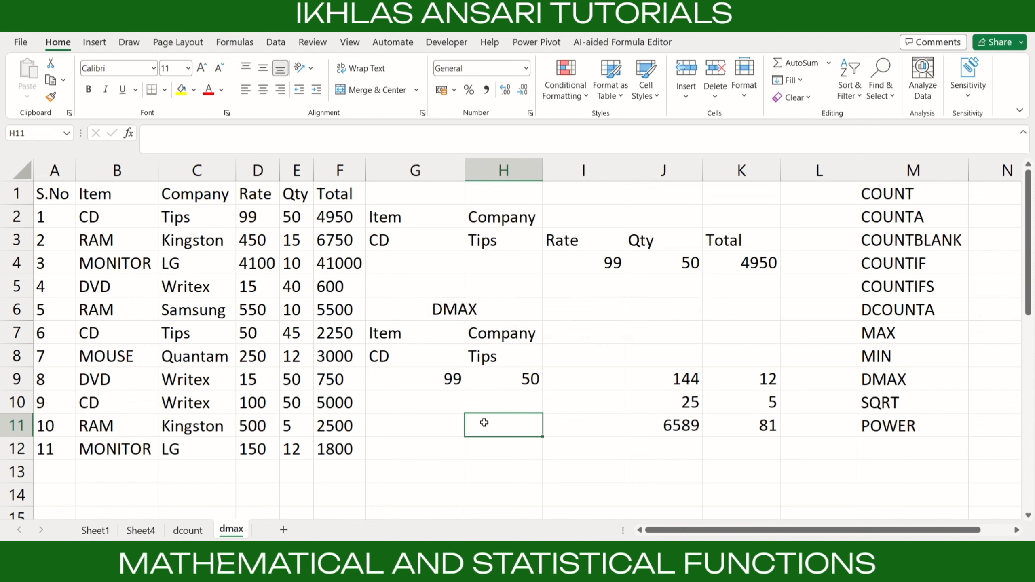
type("25")
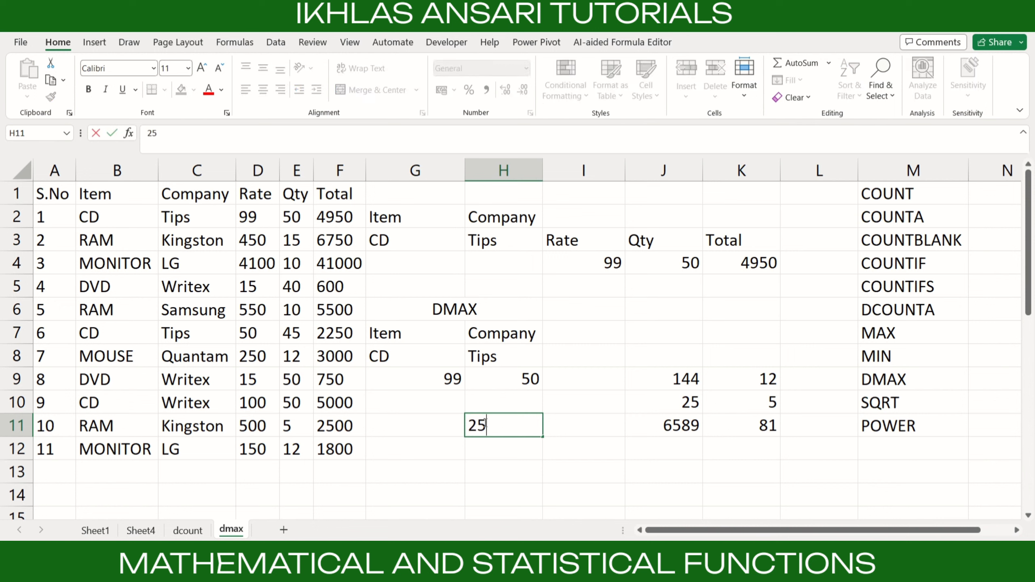
key("BackSpace")
key("BackSpace")
type("25")
type("4")
key("BackSpace")
key("Return")
type("4")
key("Tab")
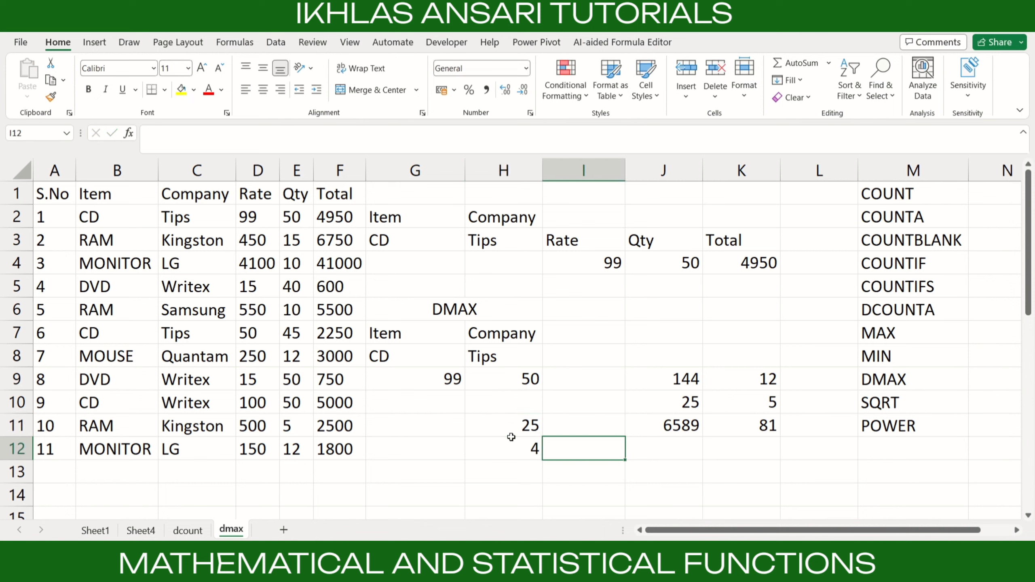
- Enter a POWER formula in I12 with H11 as the number and H12 as the power
type("=power")
key("Tab")
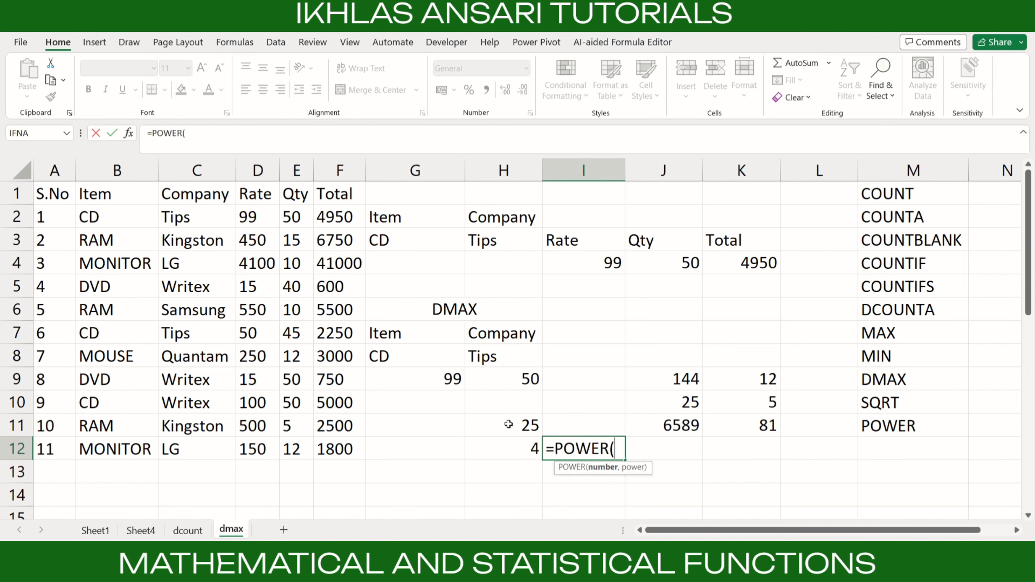
left_click(509, 424)
type(",")
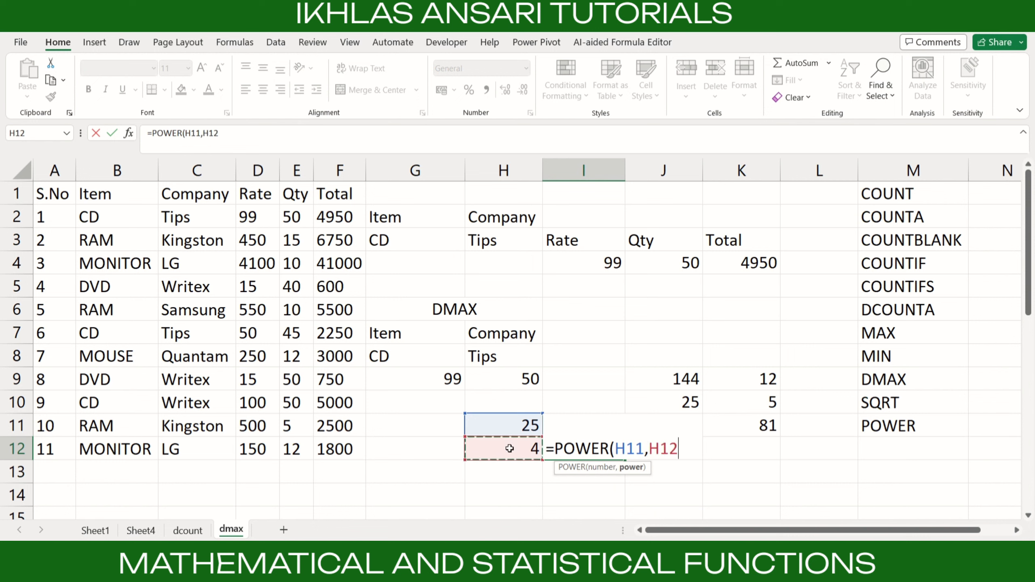
type(")")
key("ctrl+Return")
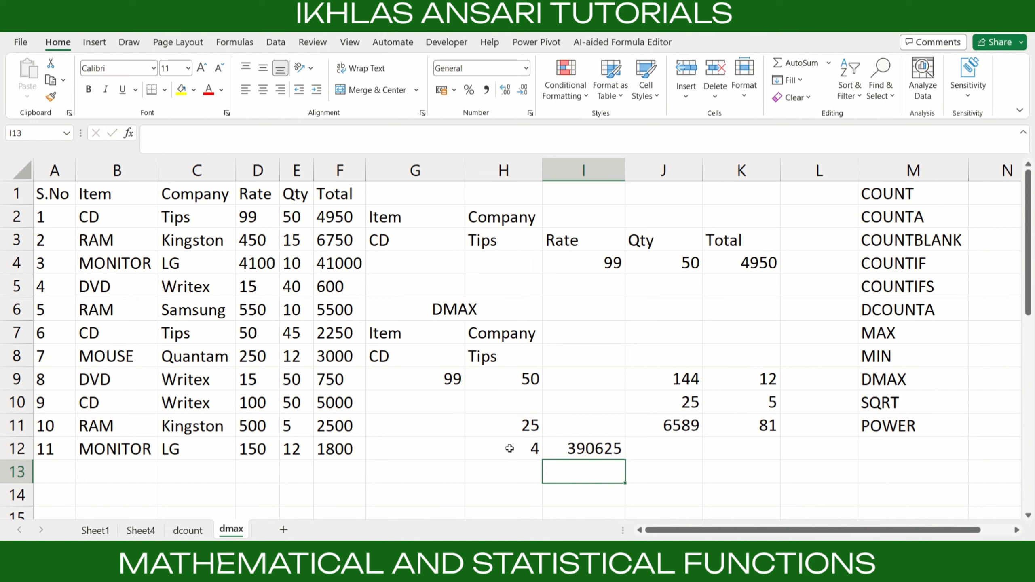